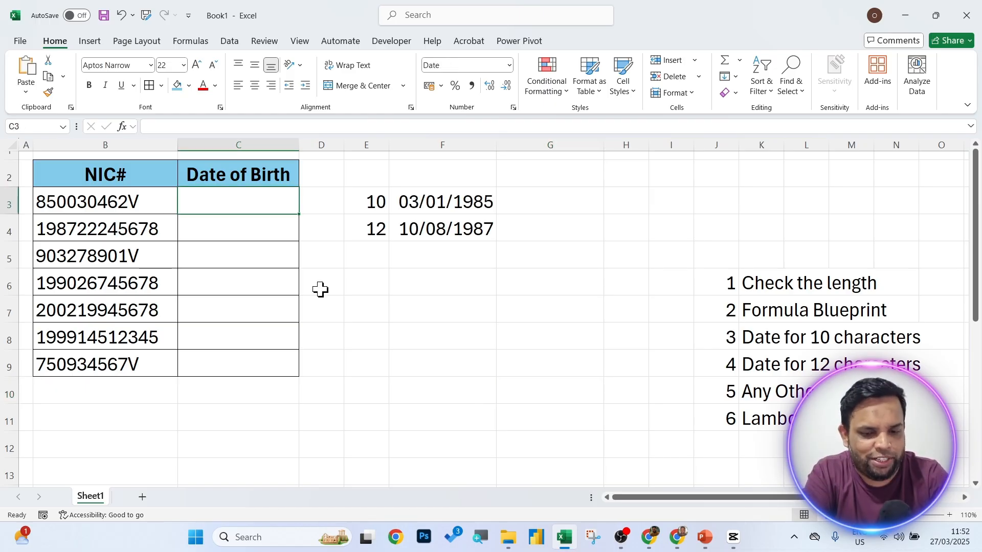
Enter =NICDATE(B3) in C3, giving 03/01/1985, and fill it down to C9.
text(=nic)
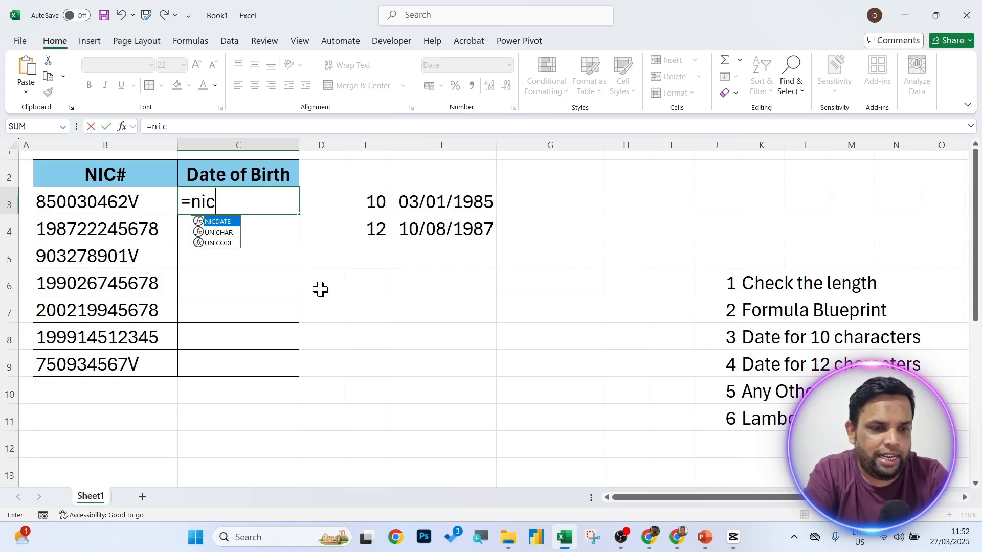
key(Tab)
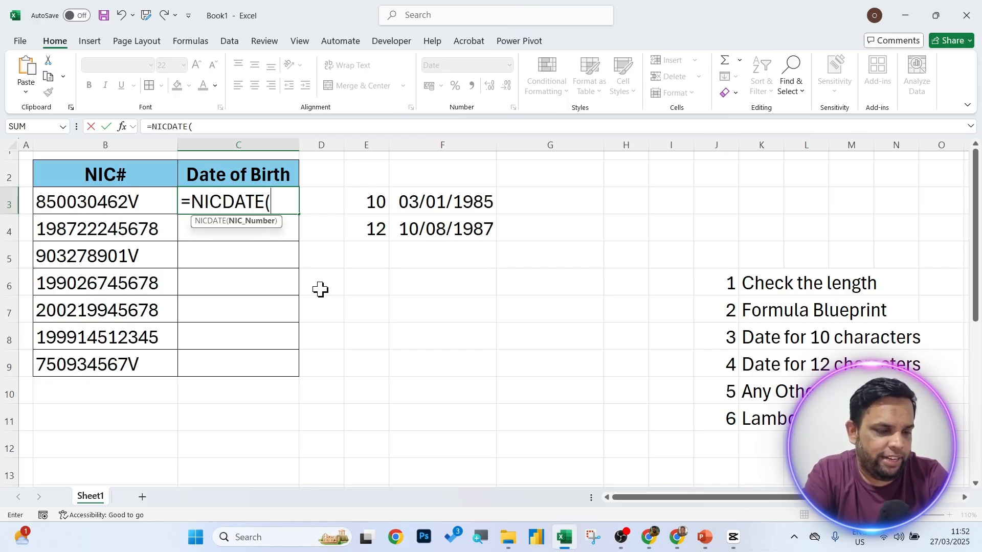
click(127, 206)
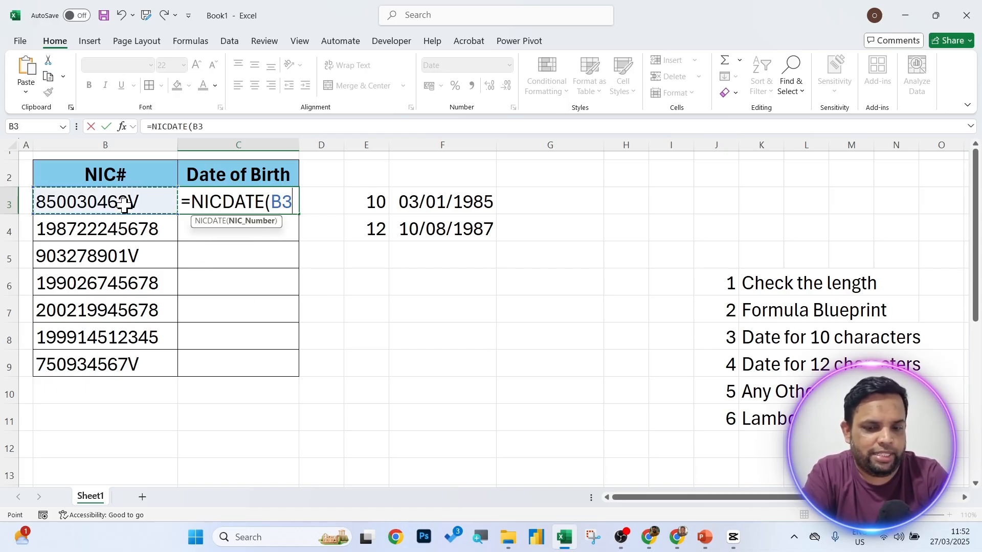
key(Return)
click(256, 199)
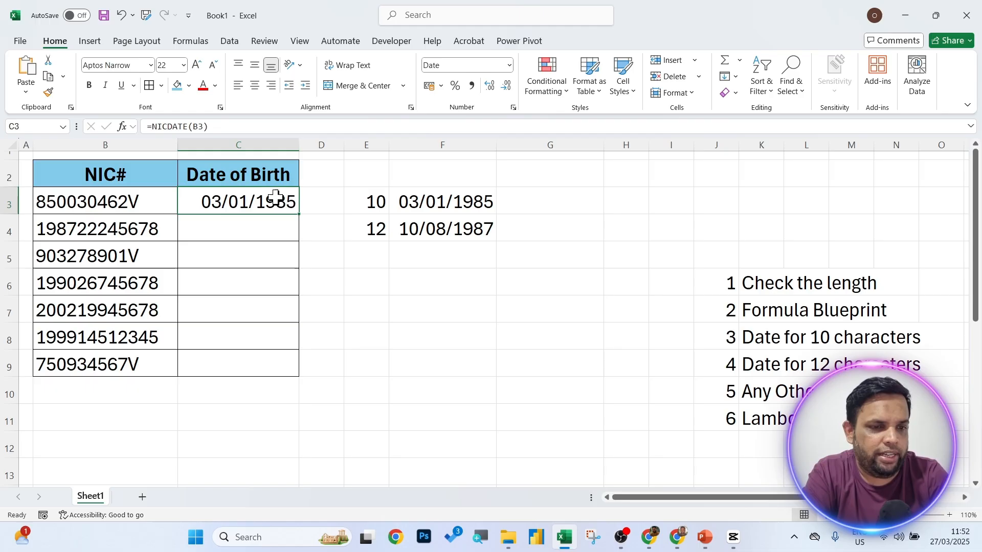
double_click(299, 215)
click(458, 327)
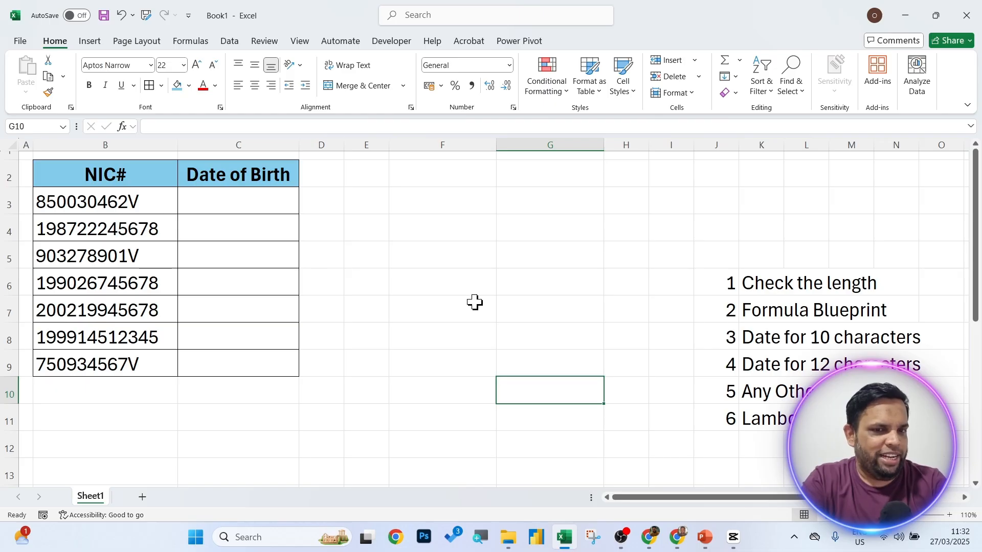
scroll(651, 287, down, 3)
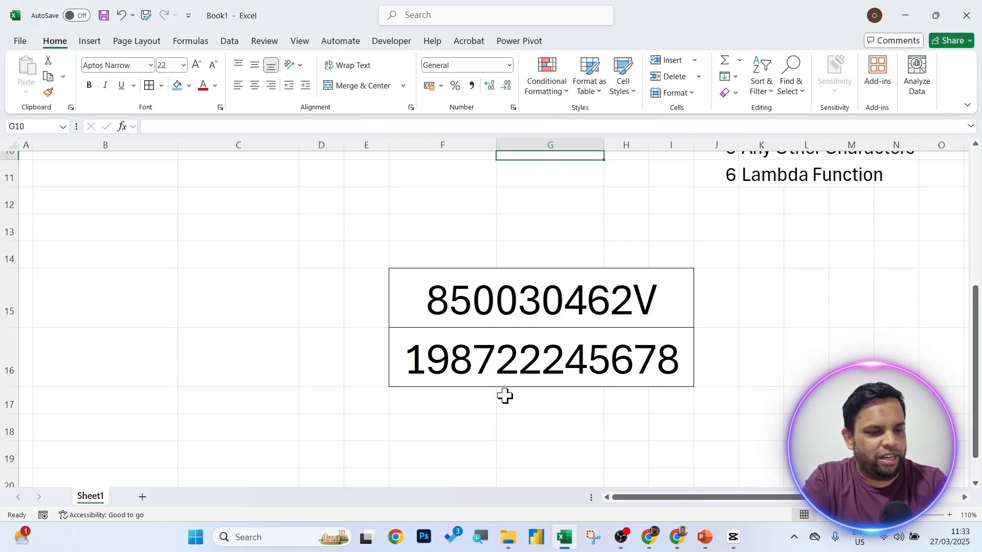
drag(422, 278, 472, 326)
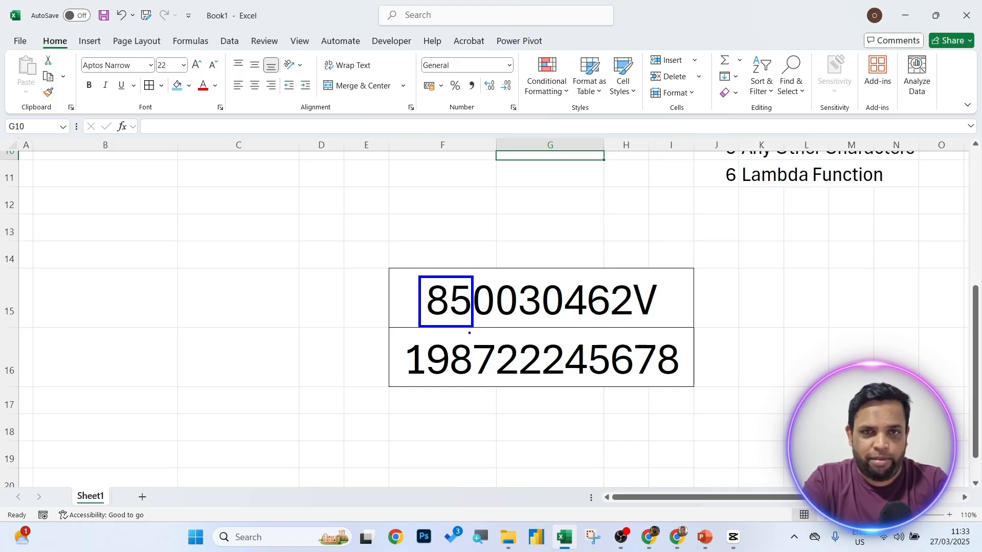
mouse_move(402, 337)
mouse_down()
mouse_move(455, 377)
mouse_move(495, 380)
mouse_up()
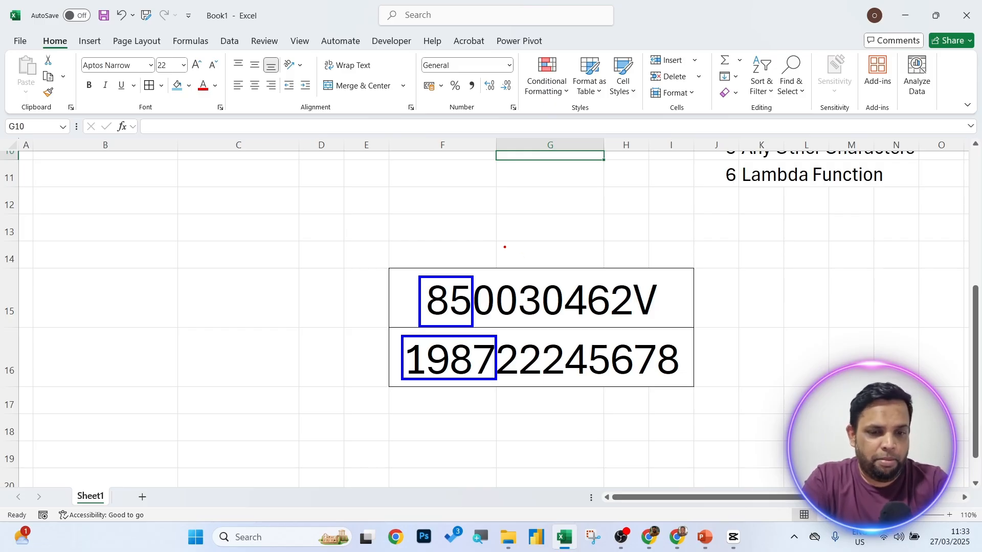
Draw a red box around the day-number digits 003 on the NIC image.
mouse_move(475, 279)
mouse_down()
mouse_move(478, 319)
mouse_move(541, 331)
mouse_move(511, 384)
mouse_move(559, 385)
mouse_up()
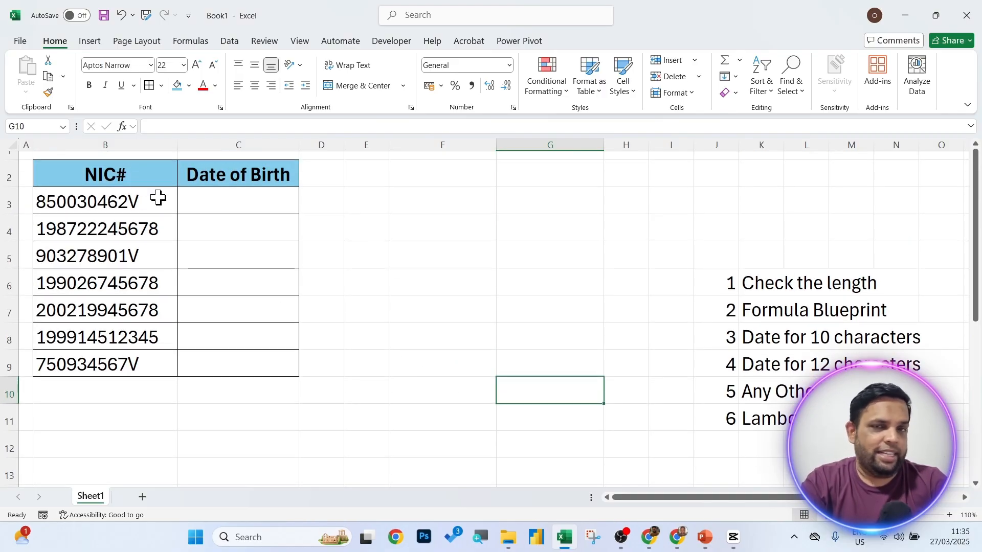
Enter =LEN(B3) in E3, returning 10 for the first NIC number.
drag(158, 200, 160, 359)
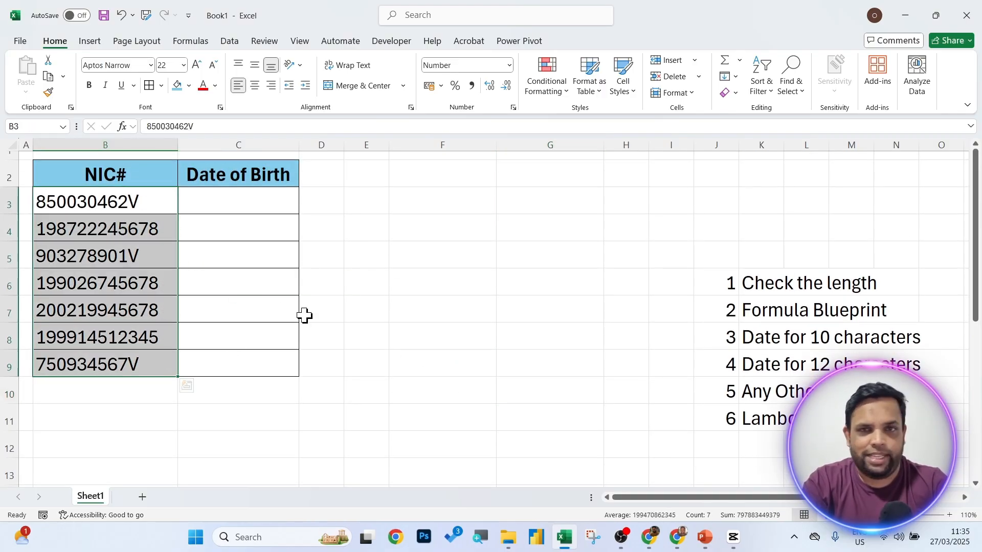
click(201, 271)
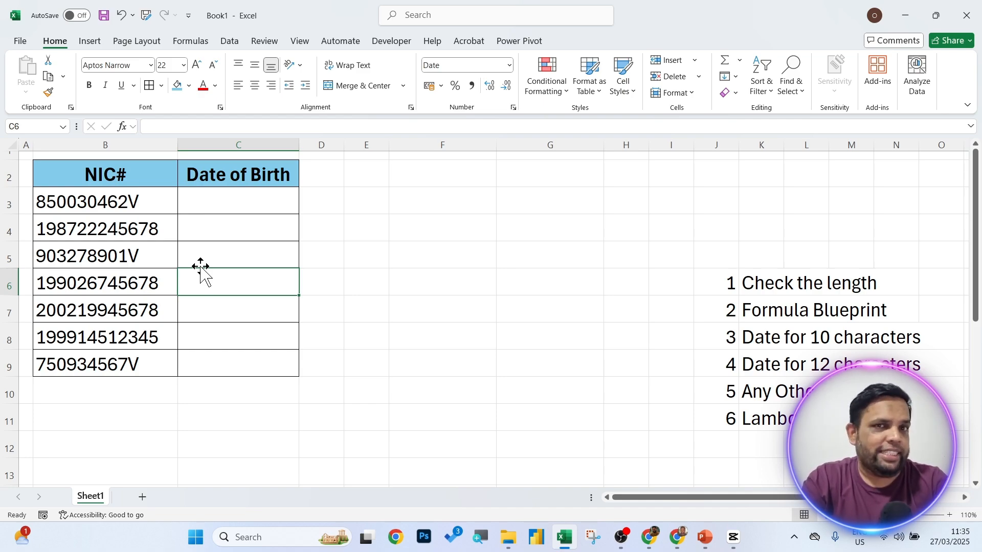
click(260, 208)
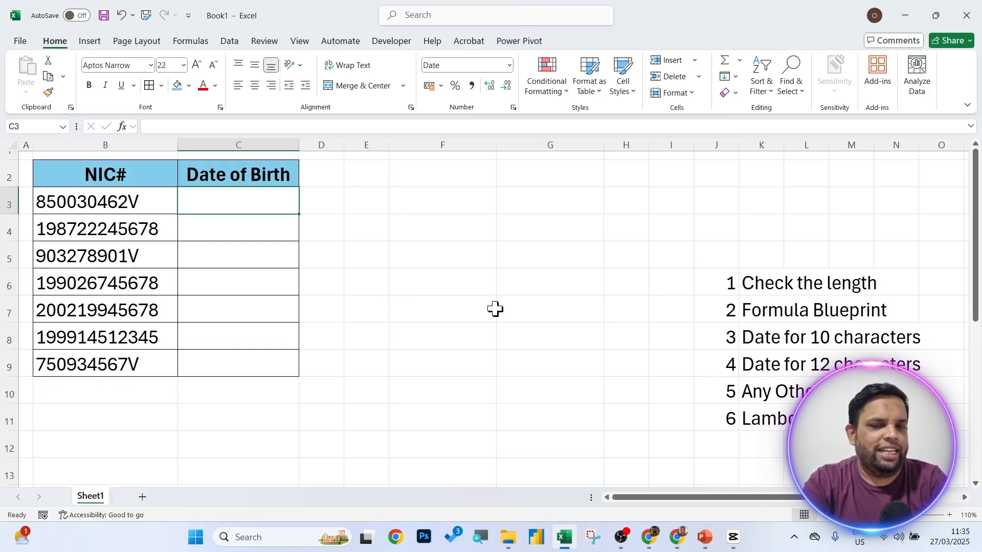
click(368, 203)
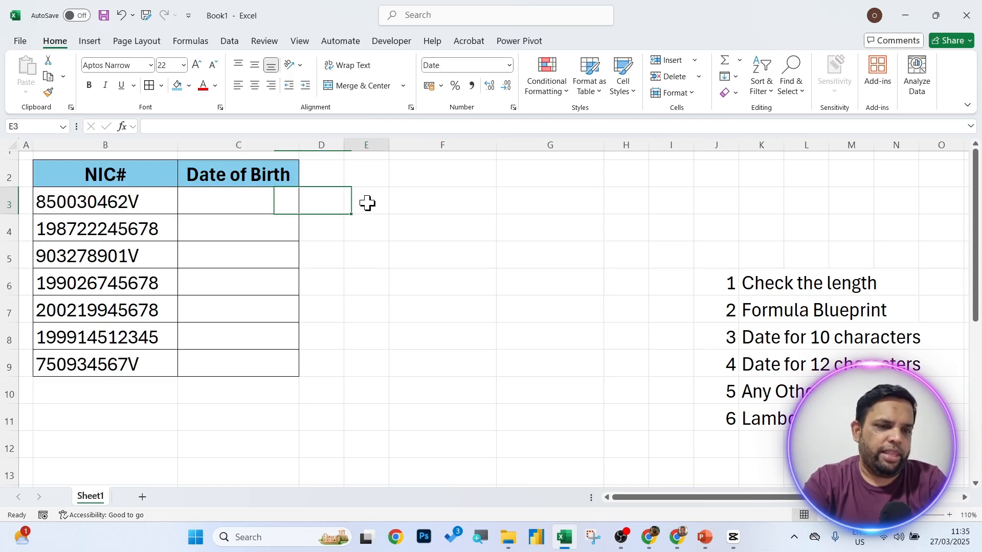
text(=len)
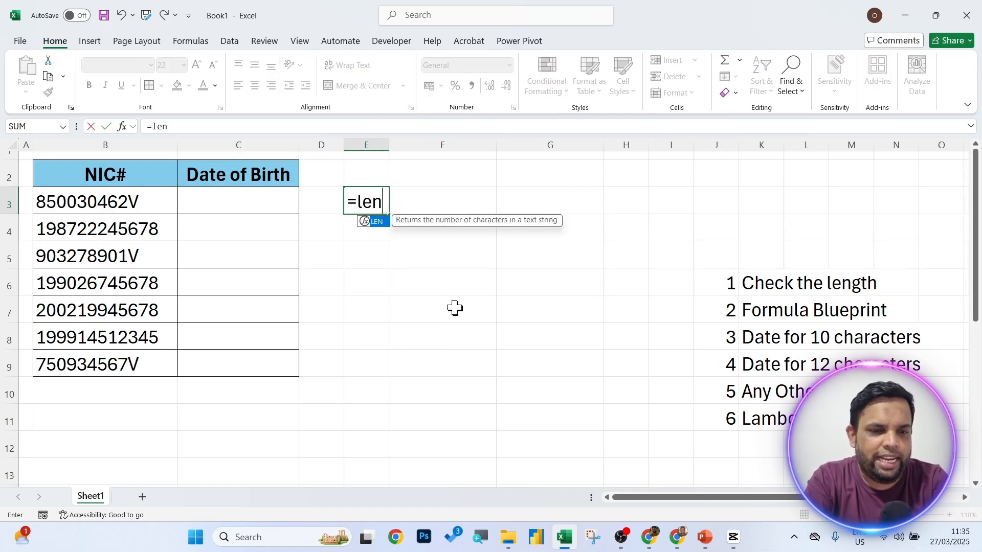
key(Tab)
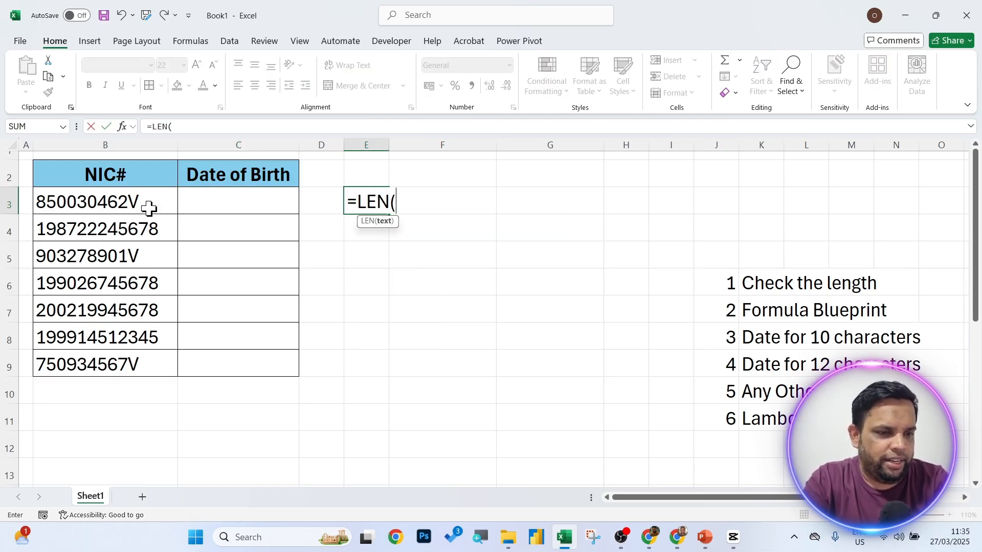
click(116, 207)
key(Return)
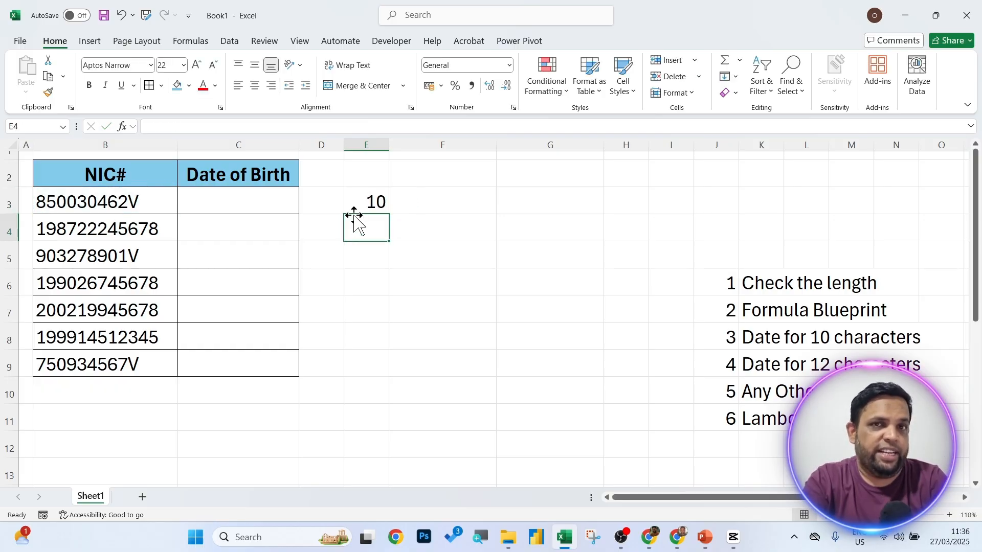
Copy the LEN formula down to E4, which returns 12, and check its reference.
click(364, 201)
drag(388, 214, 386, 239)
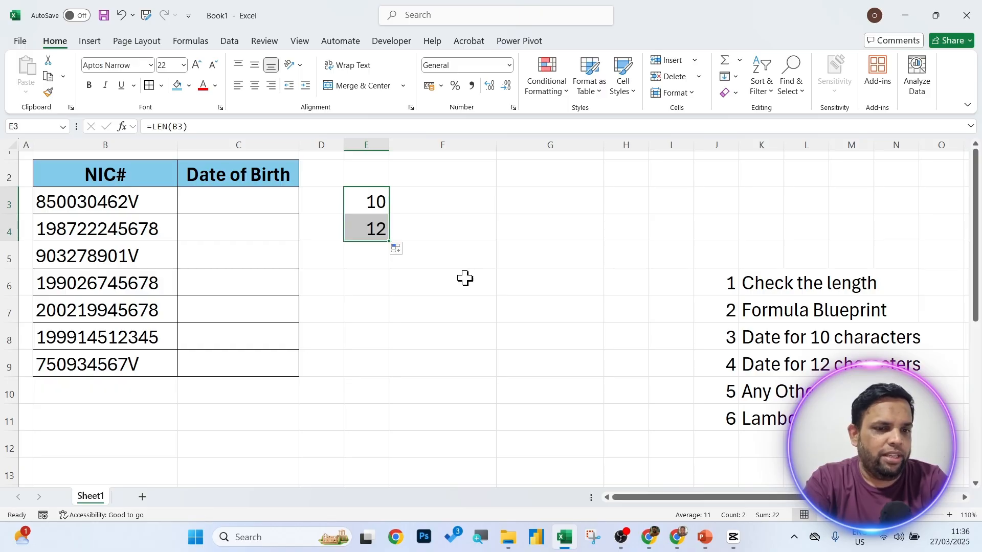
click(425, 254)
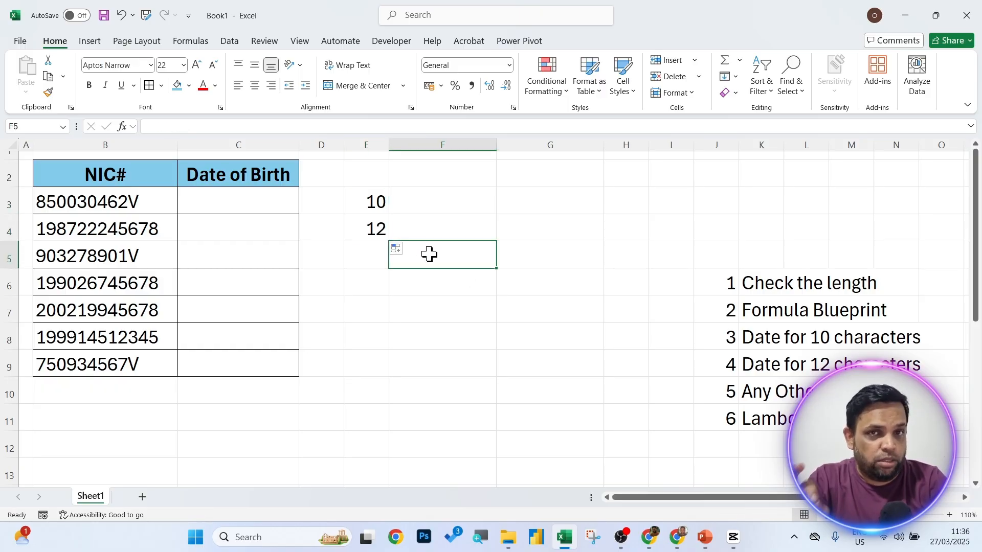
double_click(378, 229)
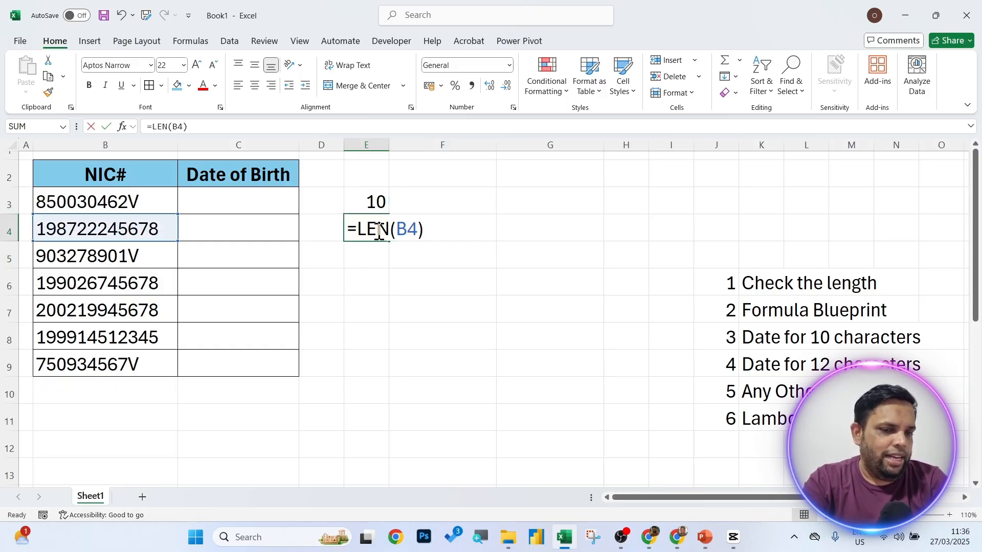
key(Return)
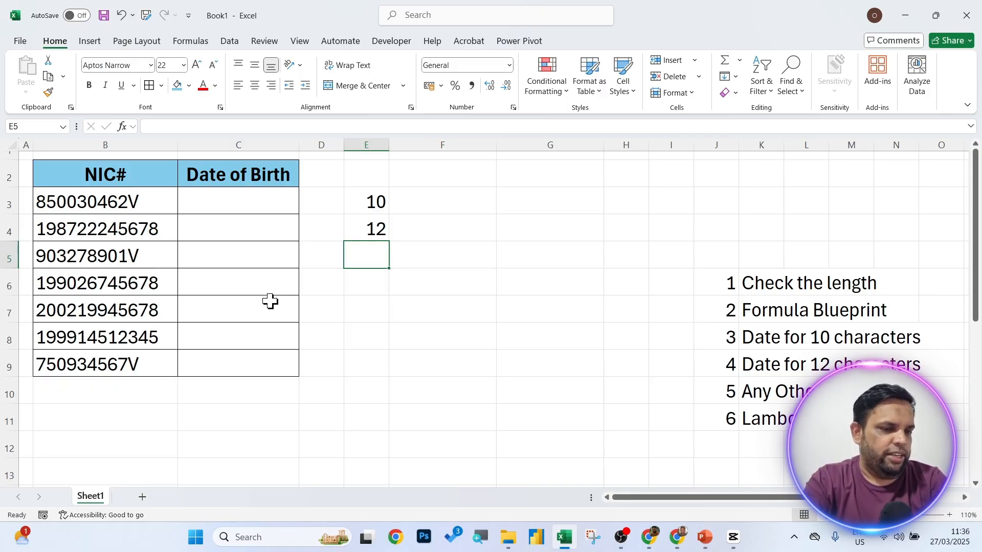
Add a trailing space to B3's NIC and change E3 to =LEN(TRIM(B3)), still 10.
double_click(153, 200)
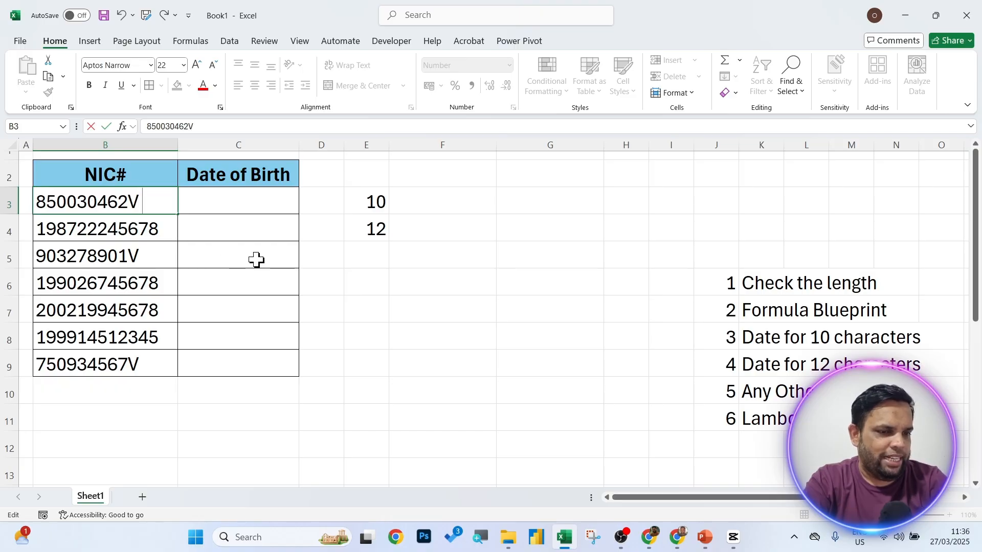
click(429, 289)
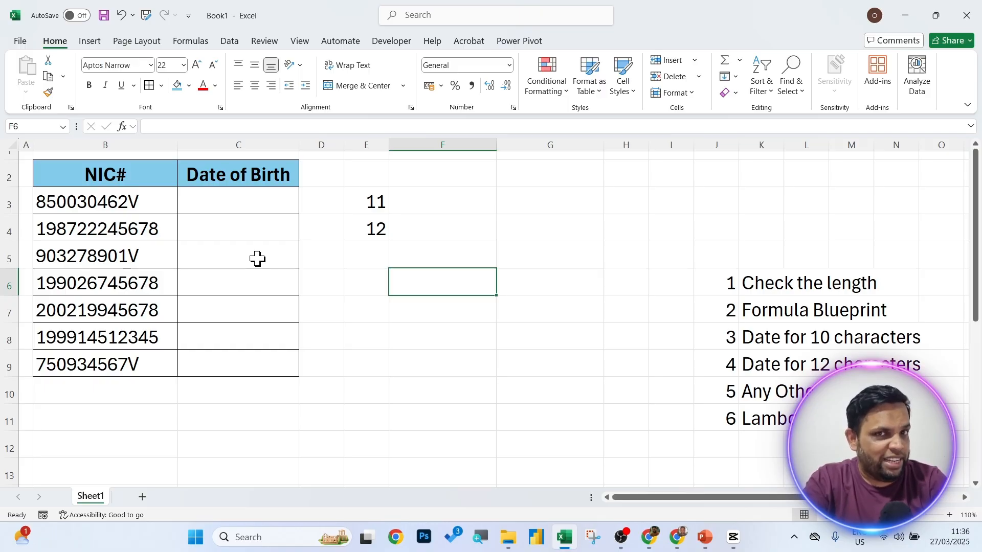
double_click(378, 202)
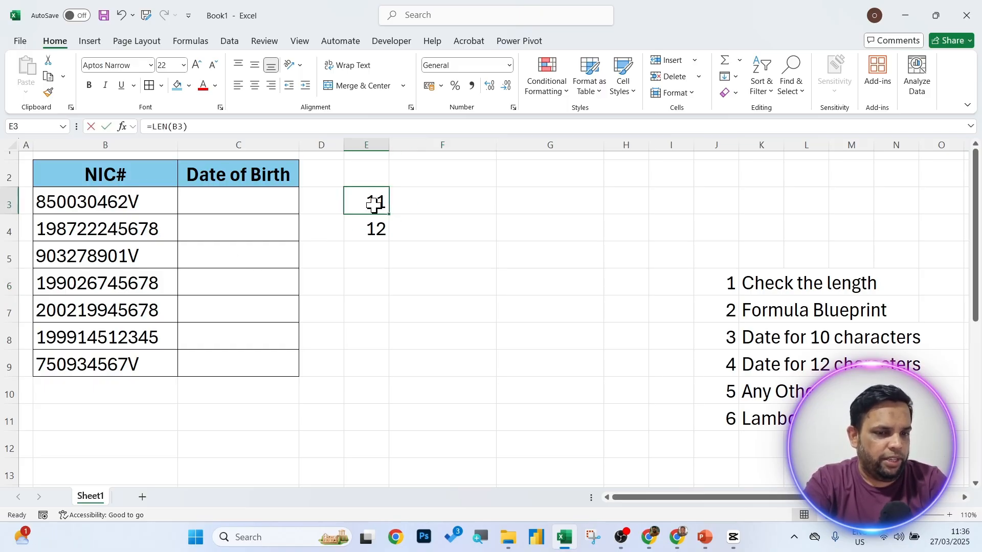
click(394, 202)
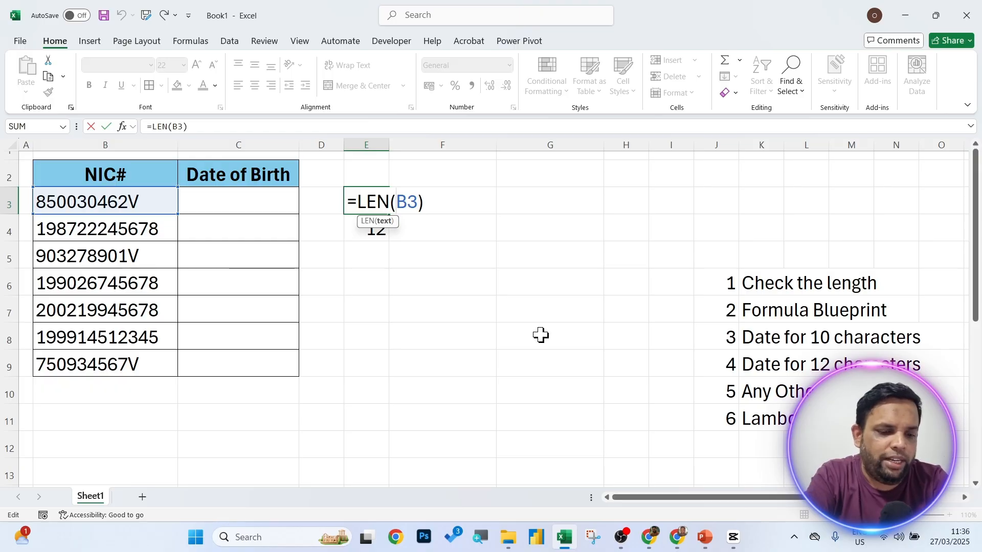
text(tri)
key(Tab)
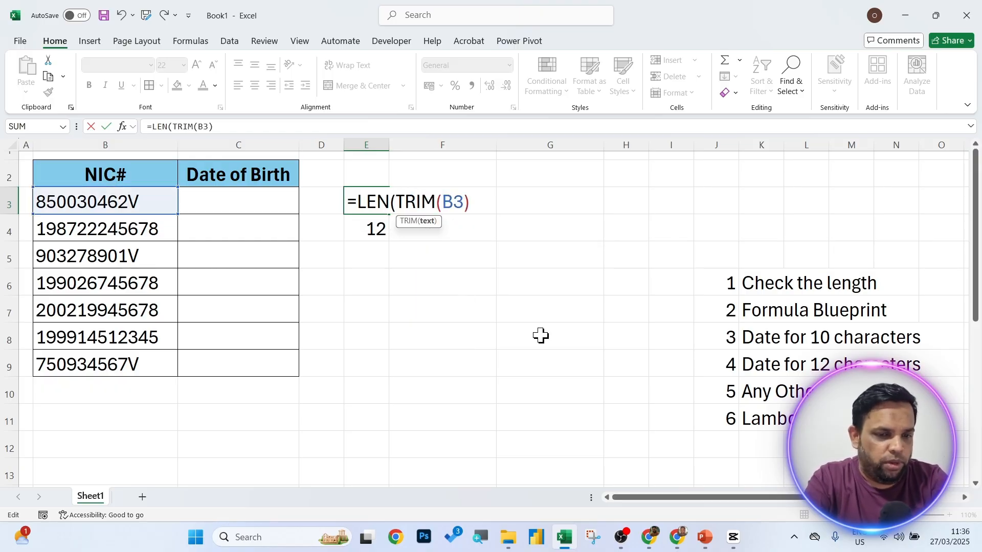
click(478, 207)
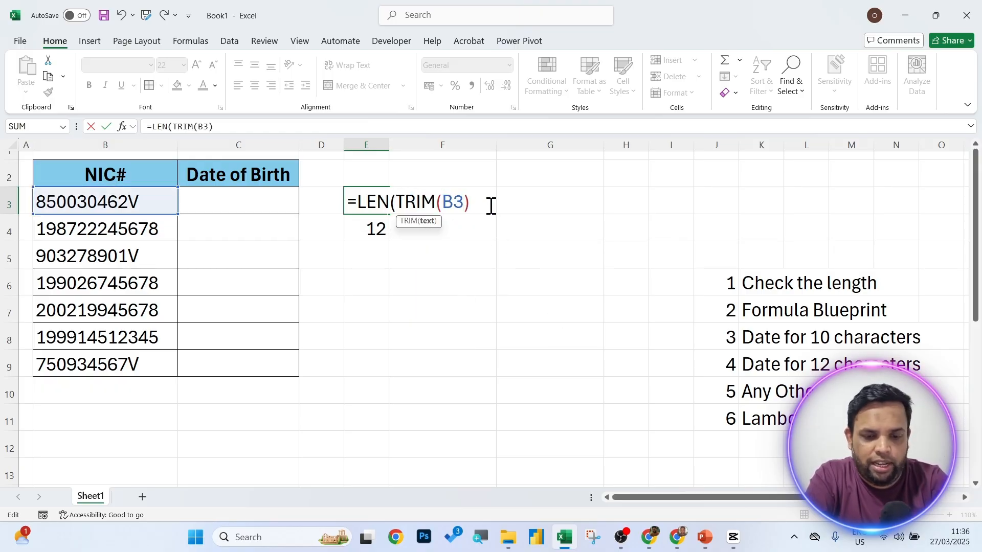
text())
key(Return)
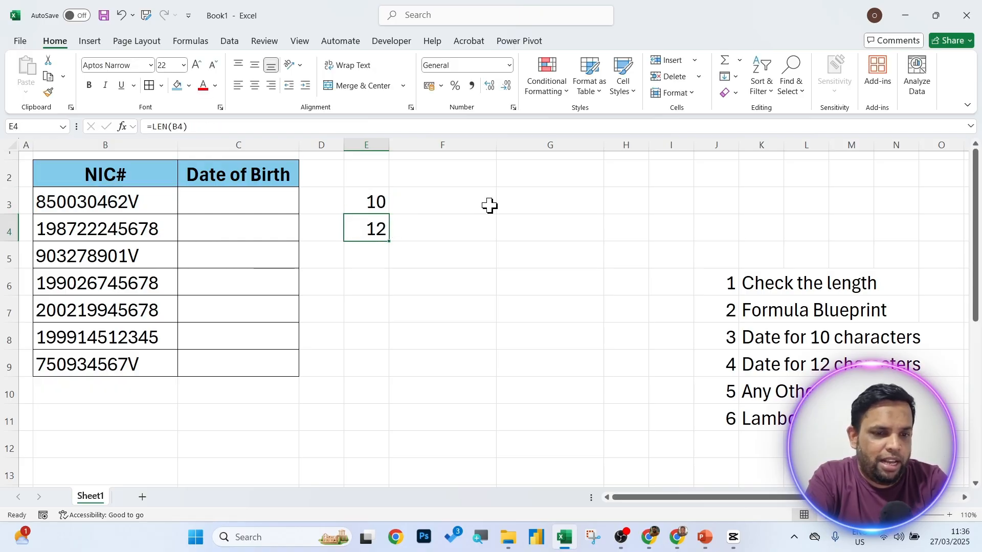
Copy the trimmed length formula down to E4, confirming it returns 12.
click(163, 197)
click(379, 289)
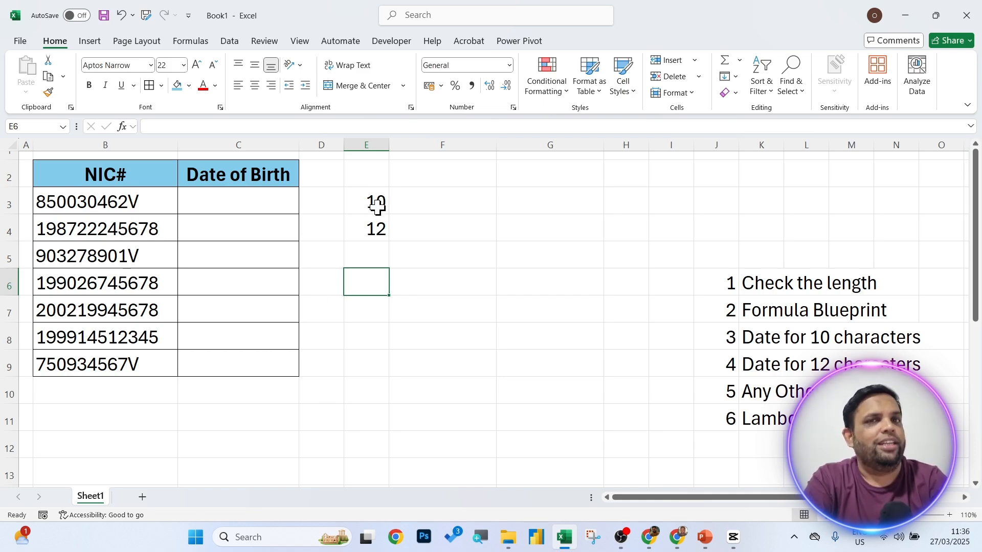
drag(391, 201, 394, 241)
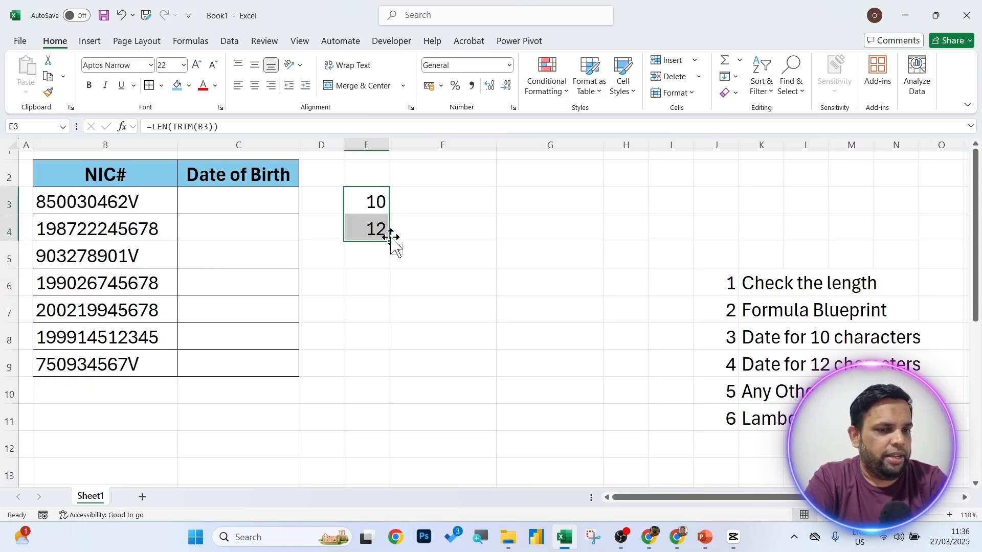
click(442, 286)
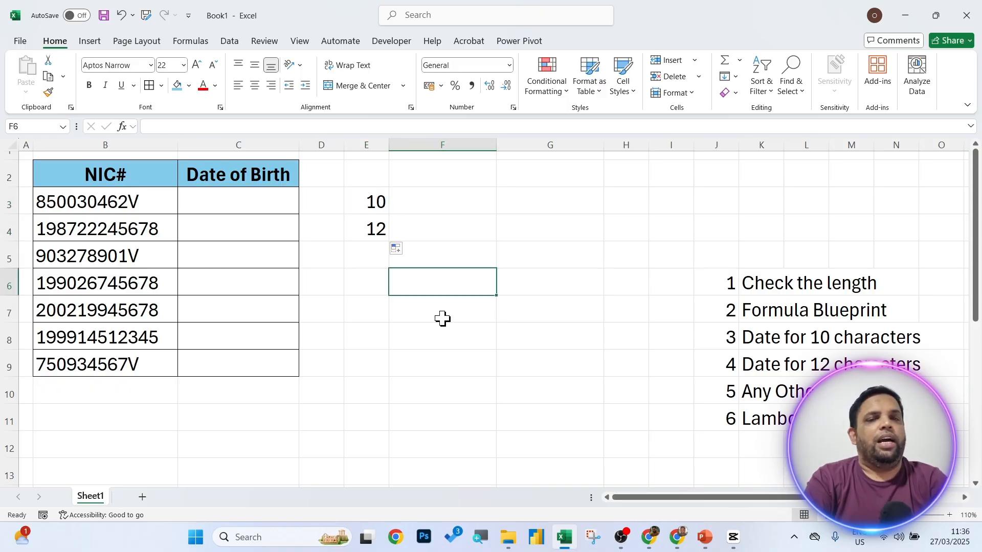
click(385, 224)
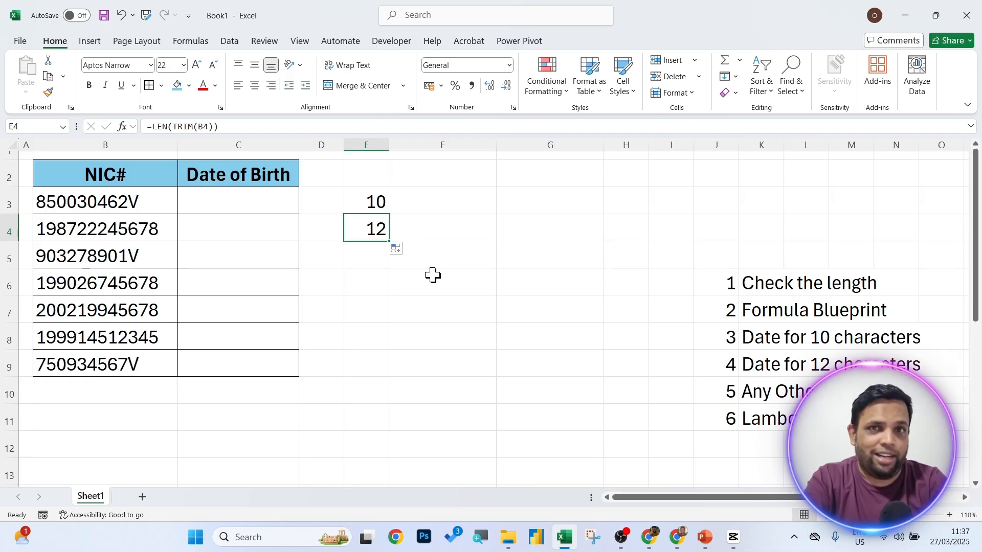
click(250, 204)
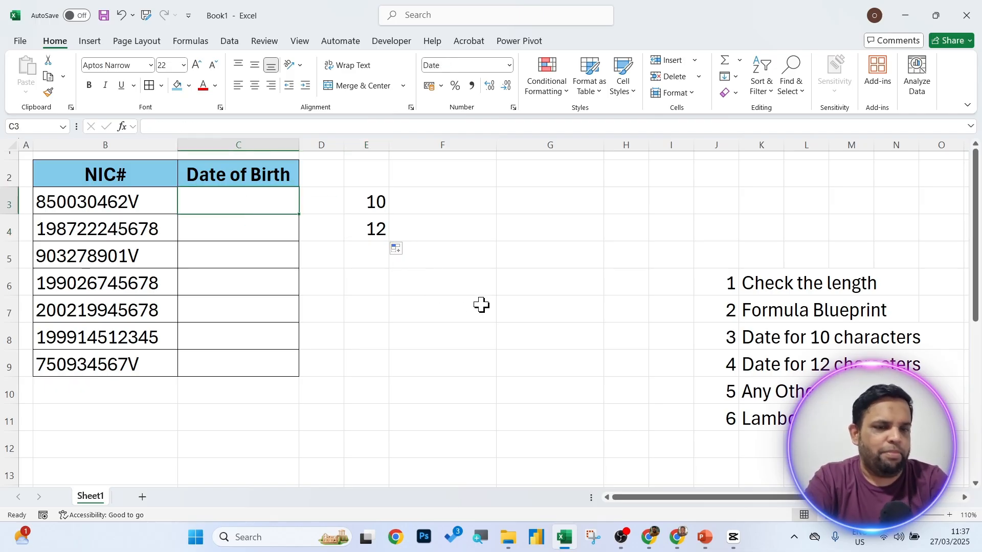
Start C3's formula as =IFS(LEN(TRIM(B3))=10,10 for the first test.
text(=)
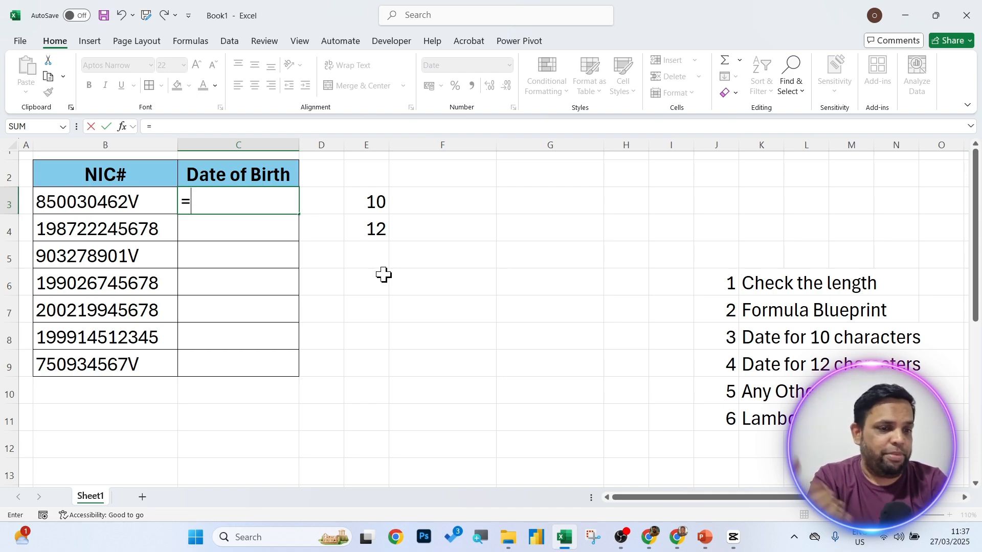
text(if)
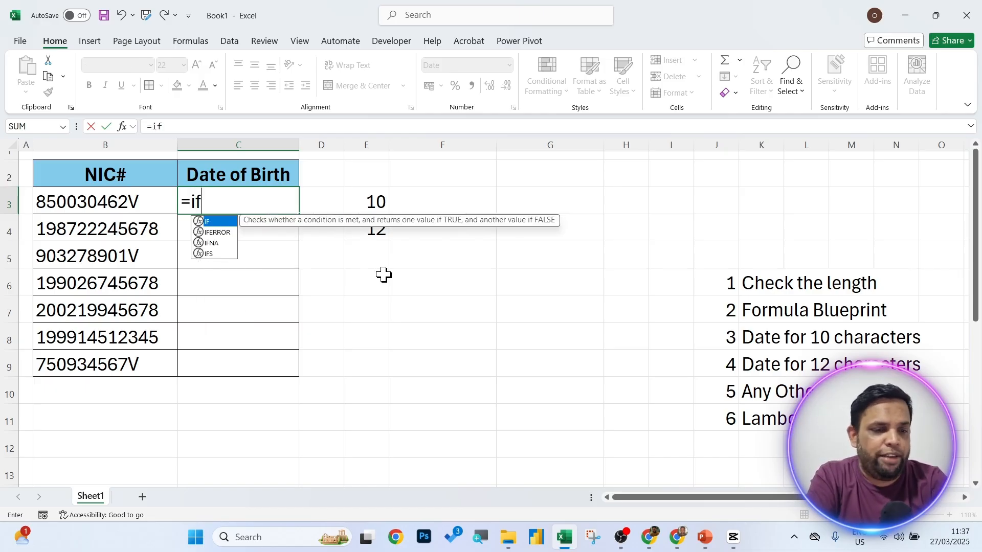
text(s)
key(Tab)
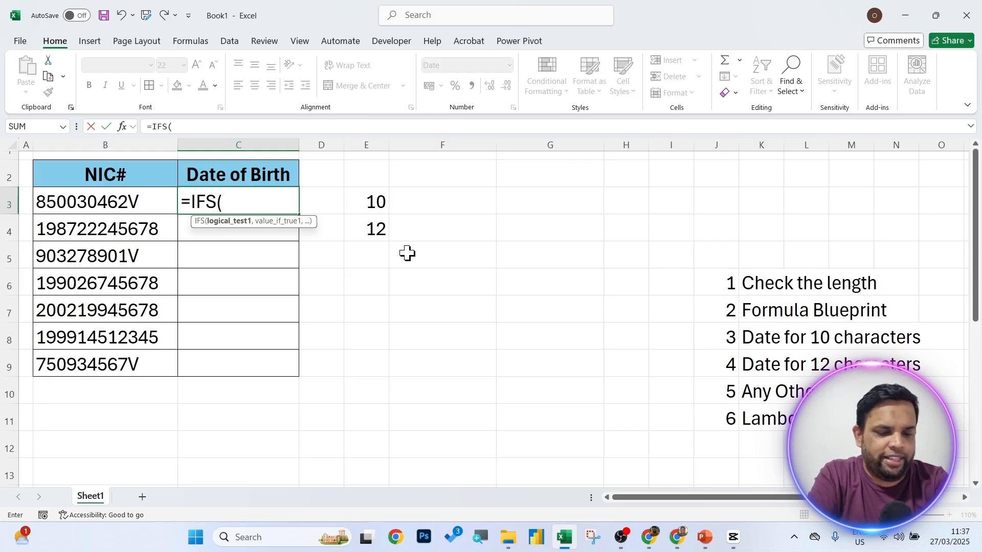
text(le)
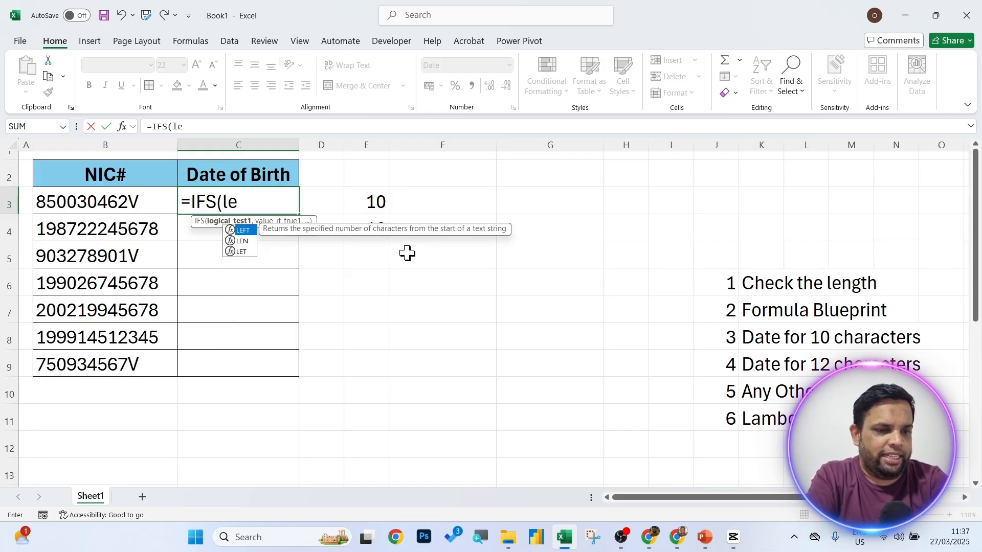
text(n()
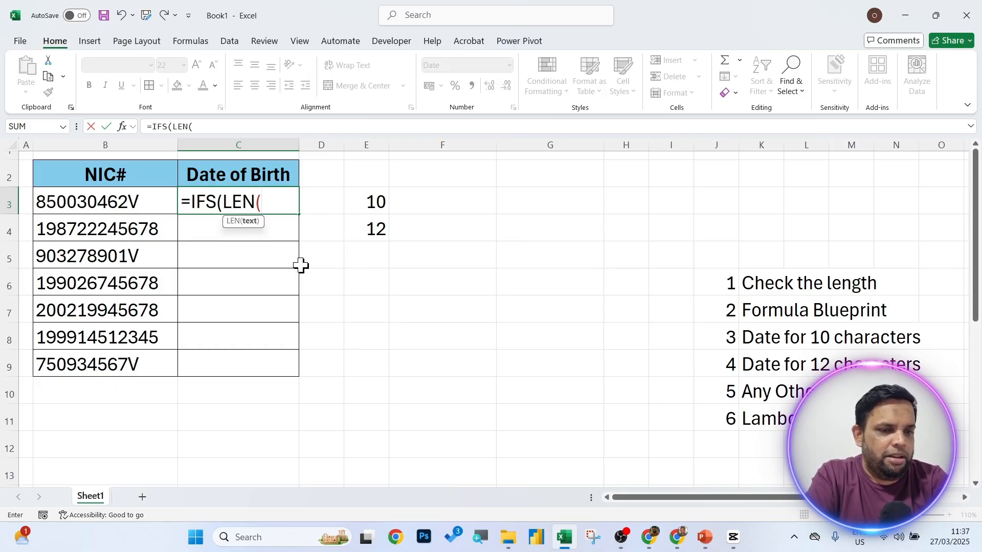
text(trim()
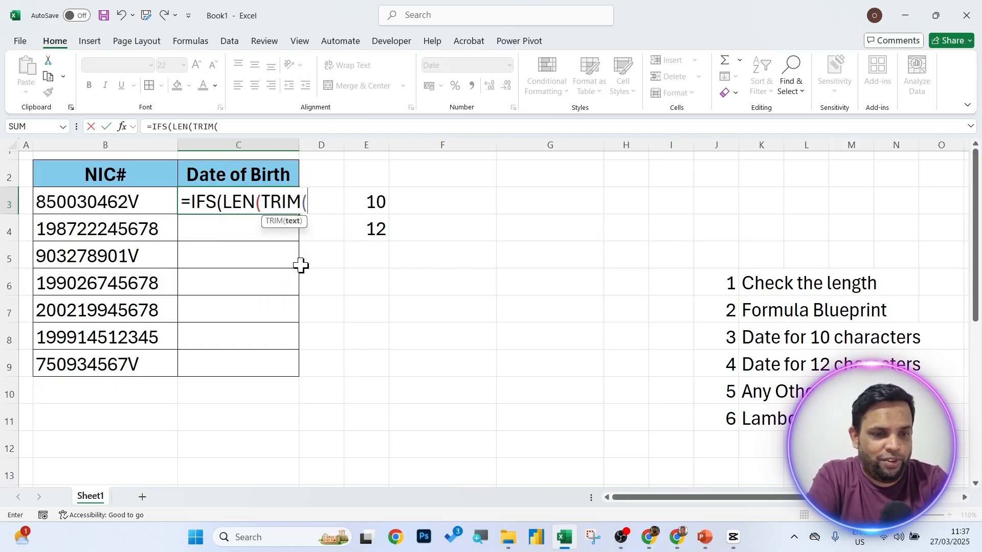
click(126, 203)
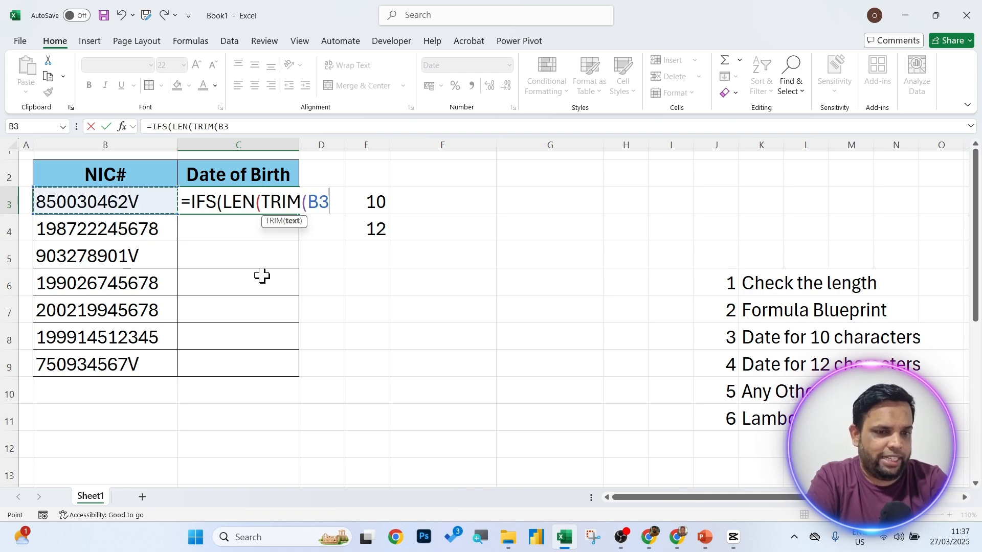
text())
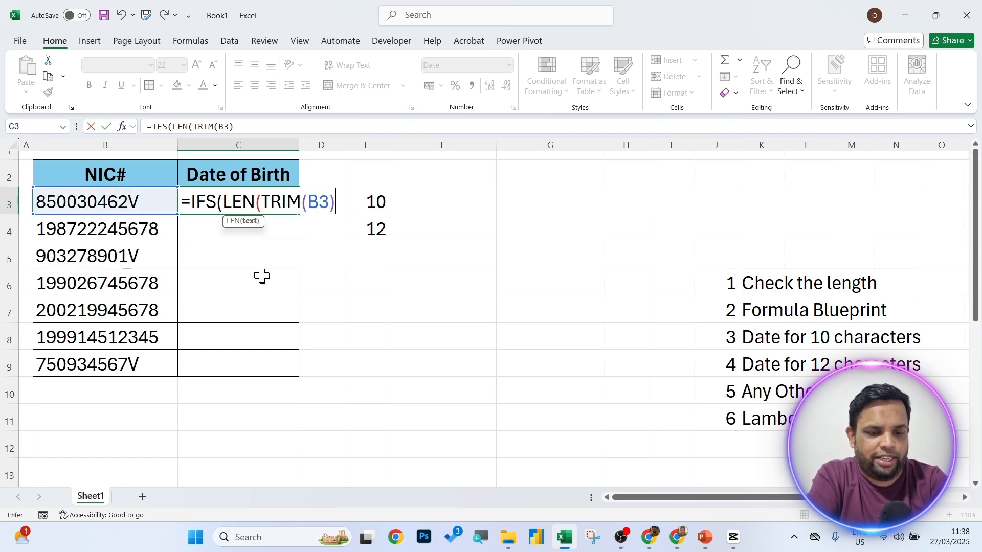
text())
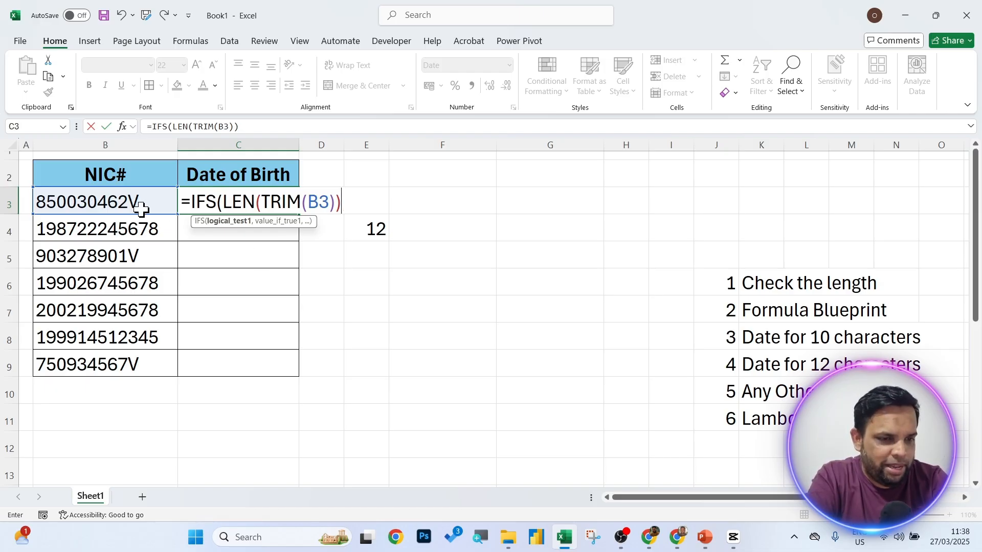
text(=)
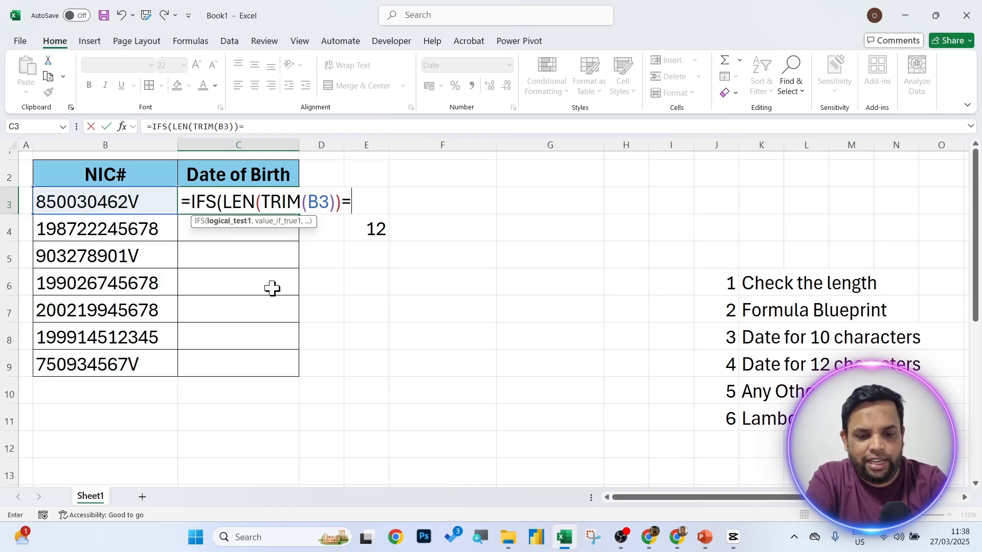
text(10)
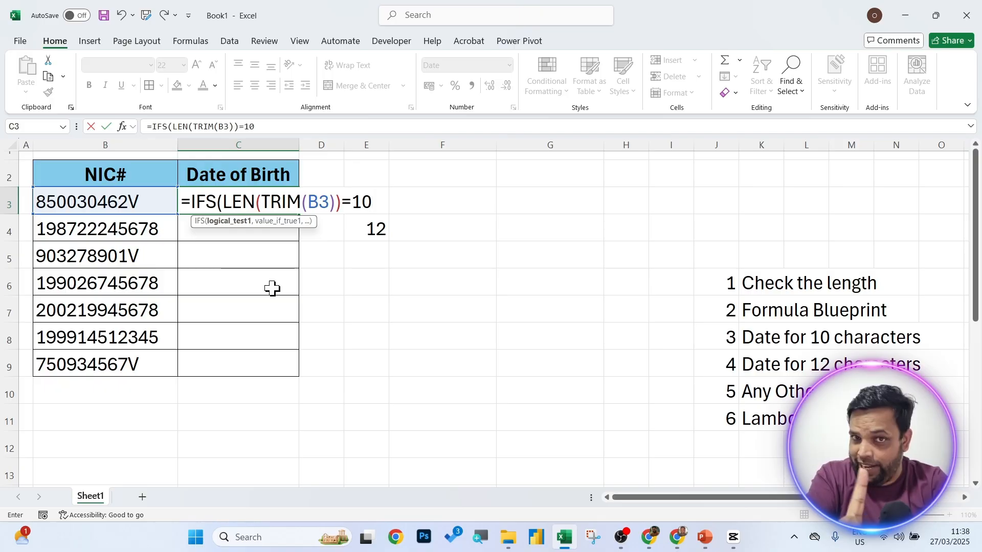
text(,)
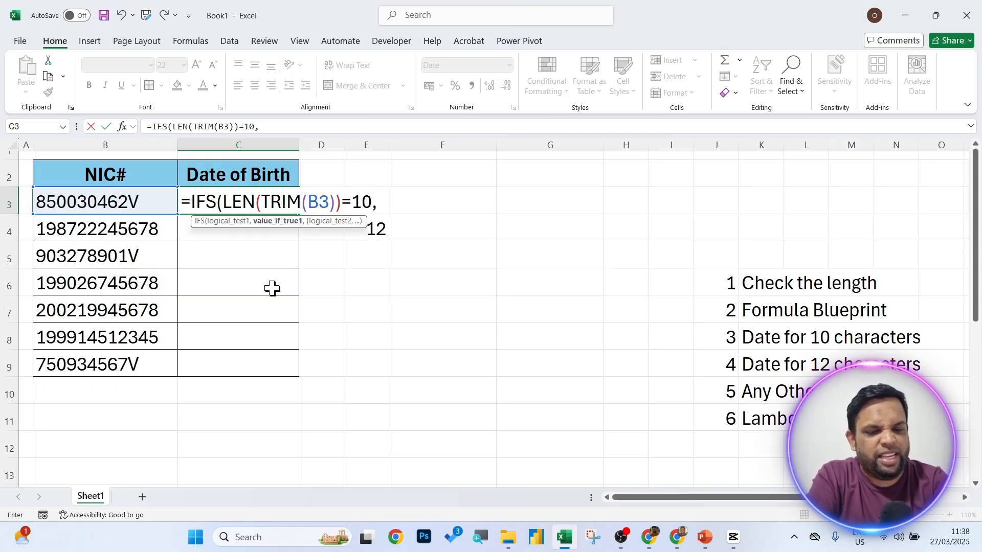
text(10)
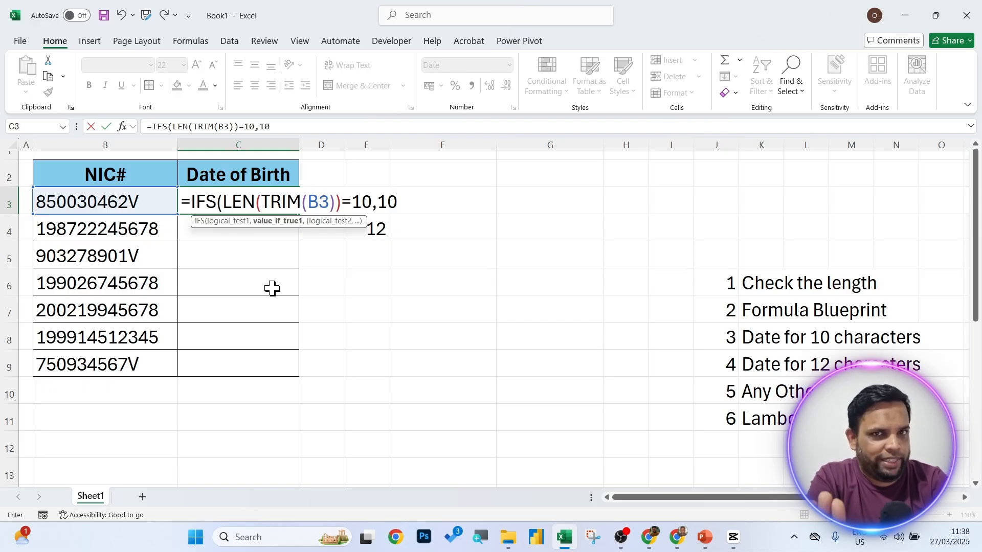
Add the second IFS condition LEN(TRIM(B3))=12 returning 12.
text(,)
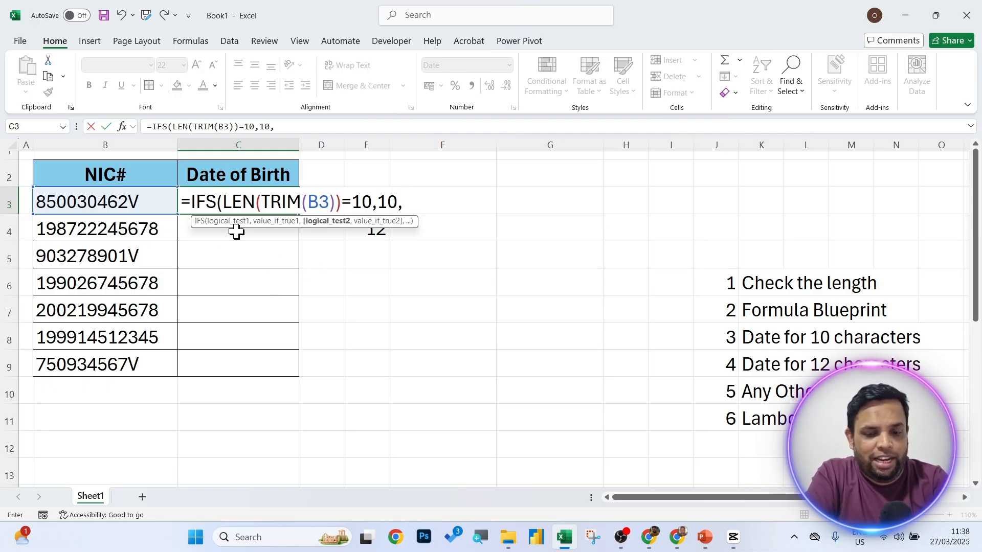
text(len)
key(Tab)
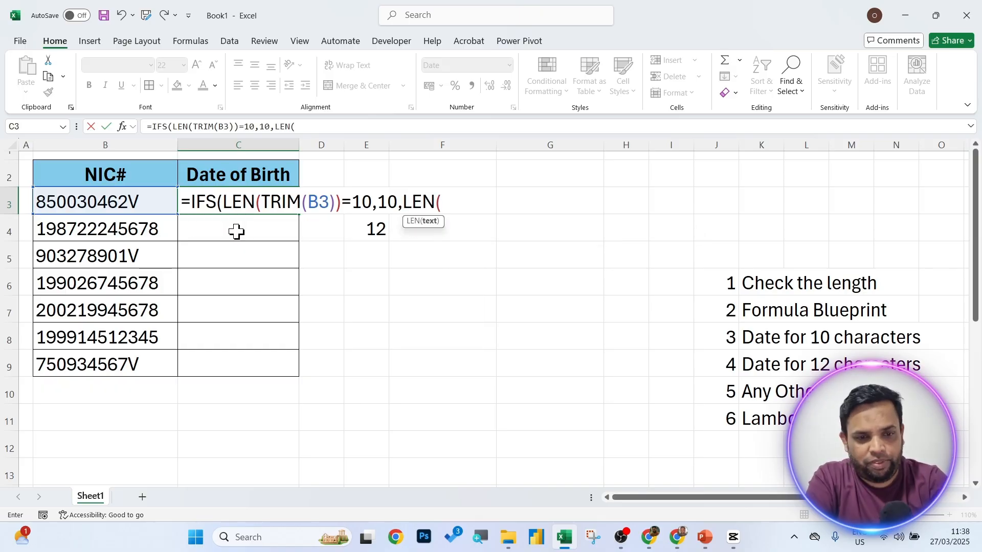
click(111, 202)
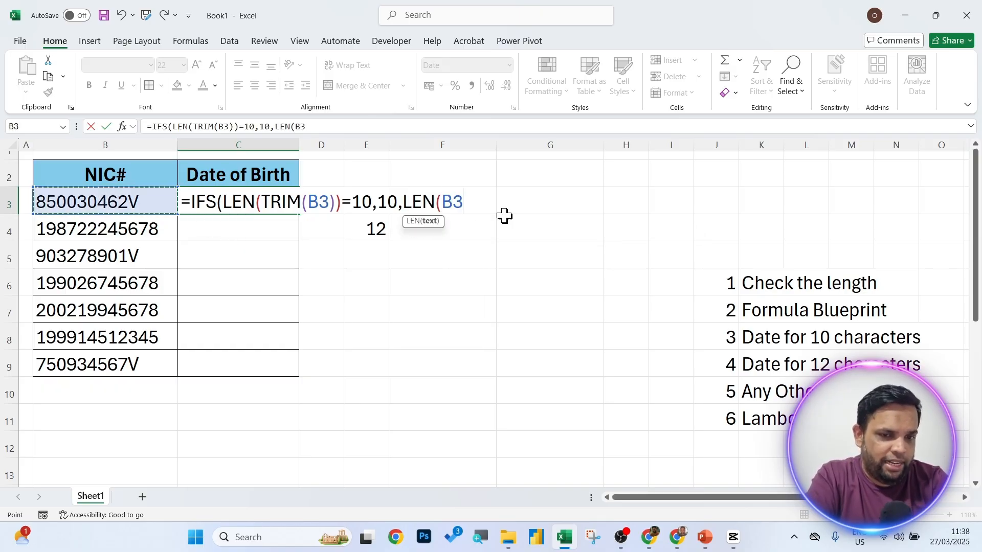
text(trim)
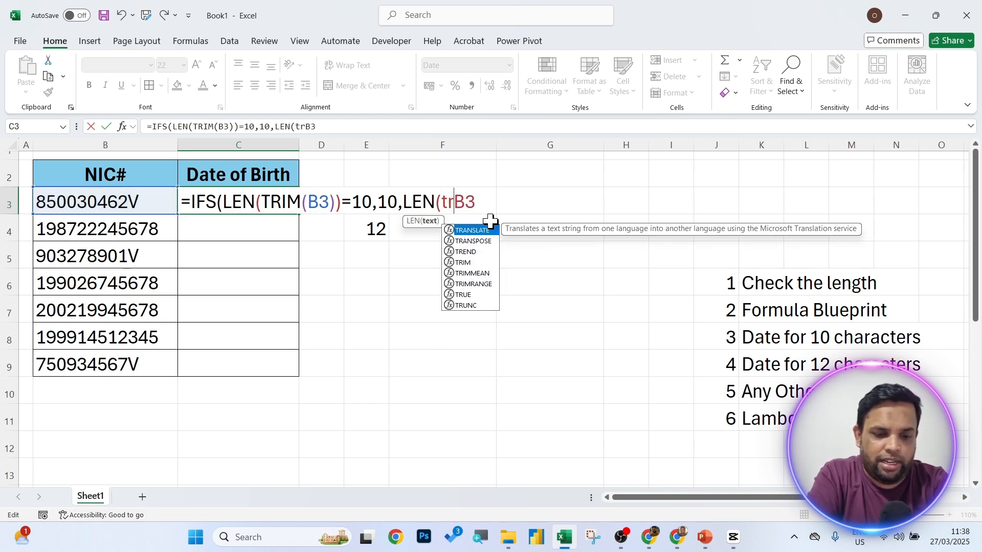
key(Tab)
key(End)
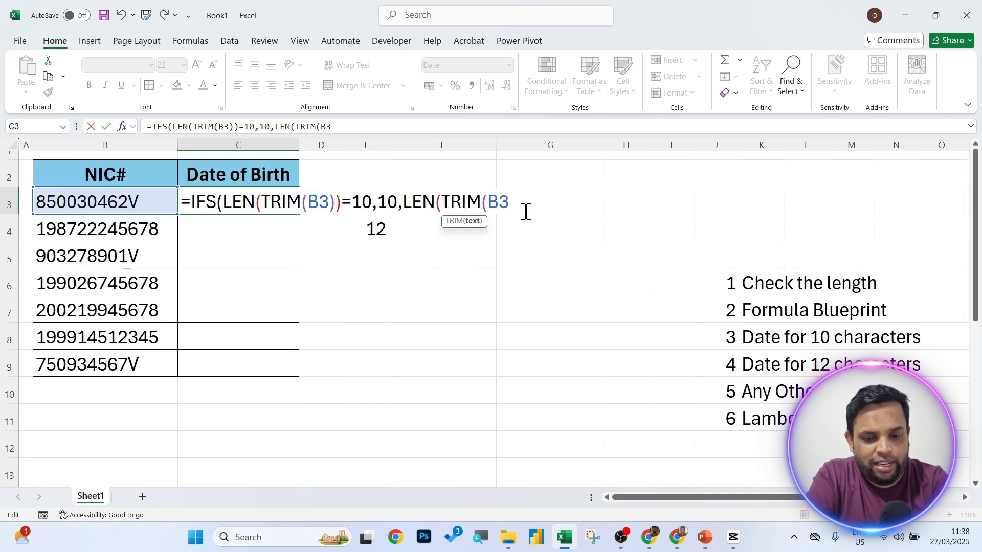
text()))
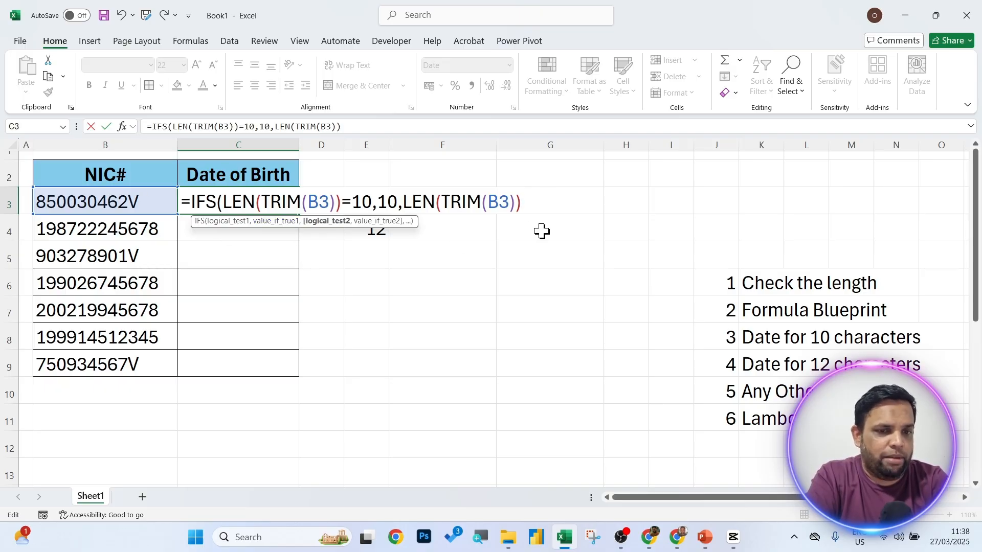
text(=12)
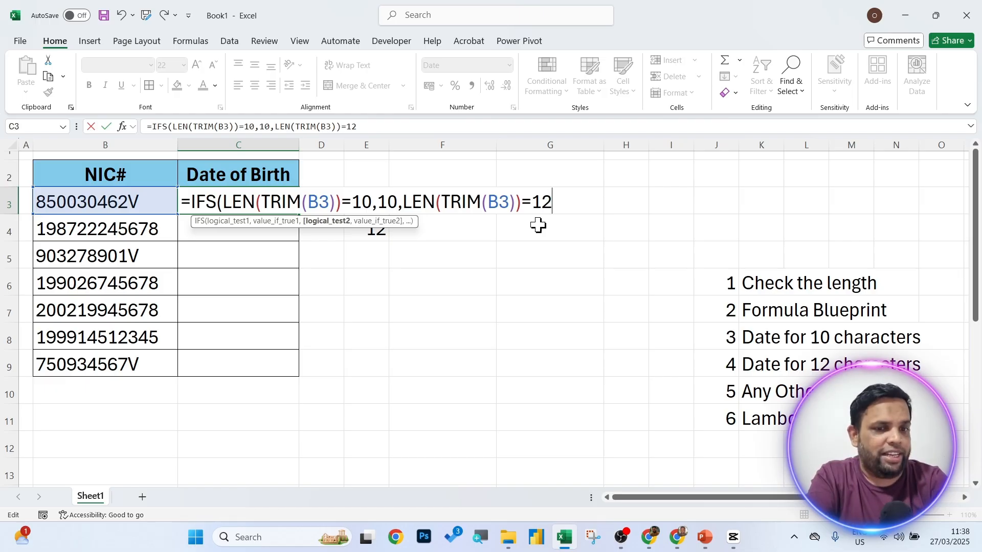
text(,)
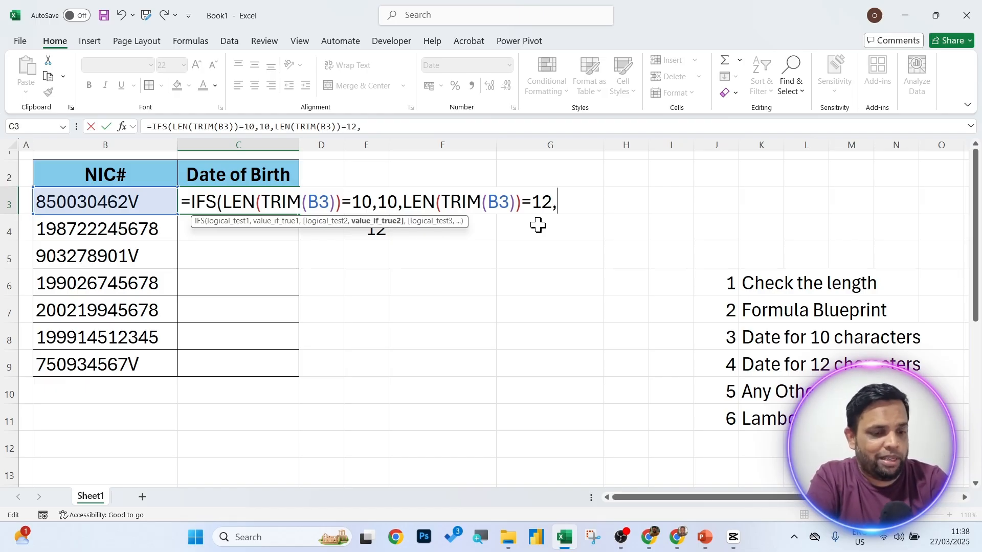
text(12)
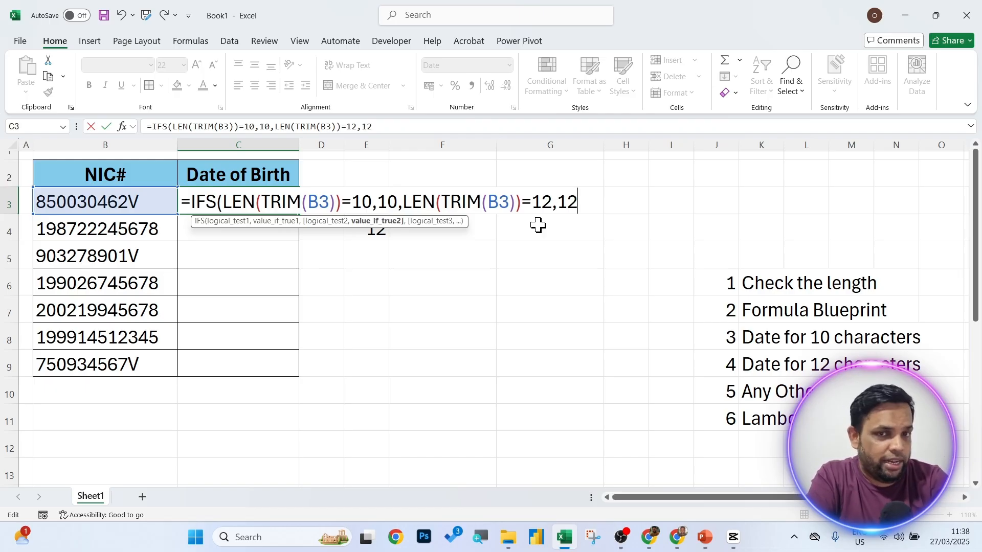
text(,)
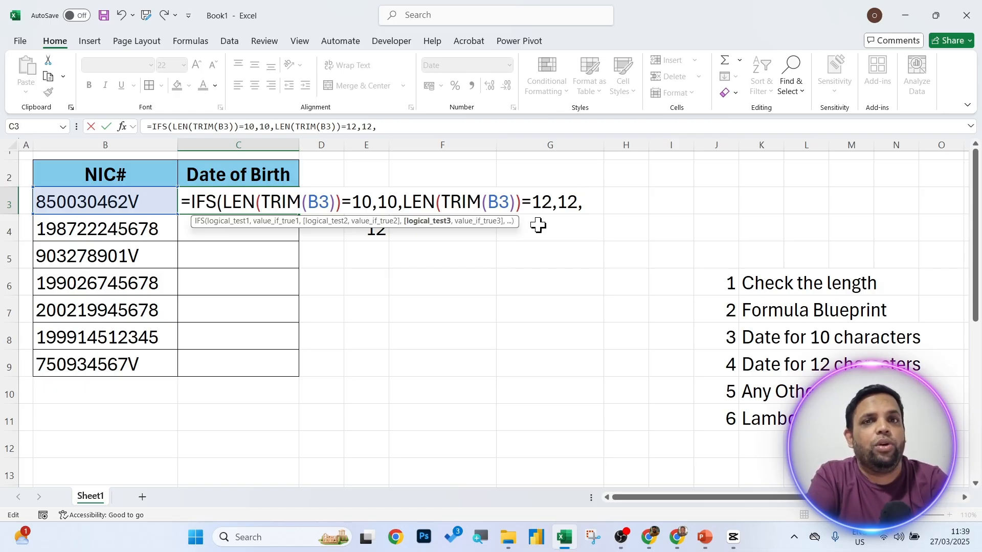
Add a third test OR(LEN(TRIM(B3))=10,LEN(TRIM(B3))=12) by reusing the two length tests.
text(or)
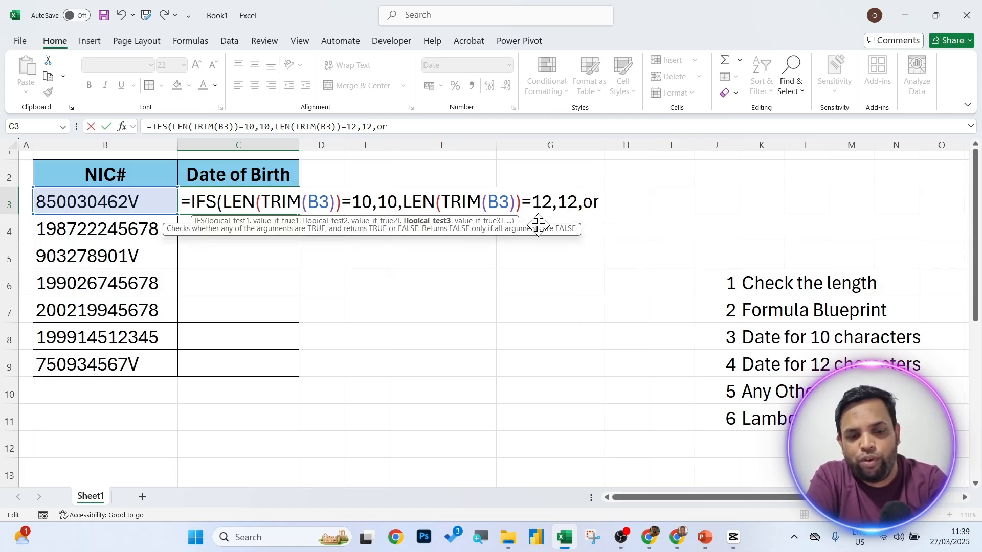
key(Tab)
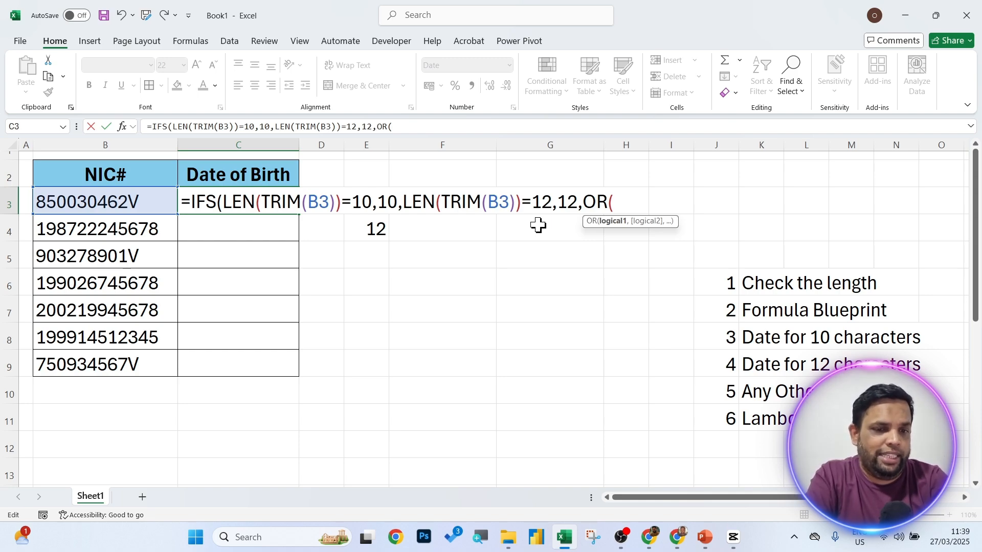
drag(224, 201, 376, 206)
key(ctrl+c)
click(621, 199)
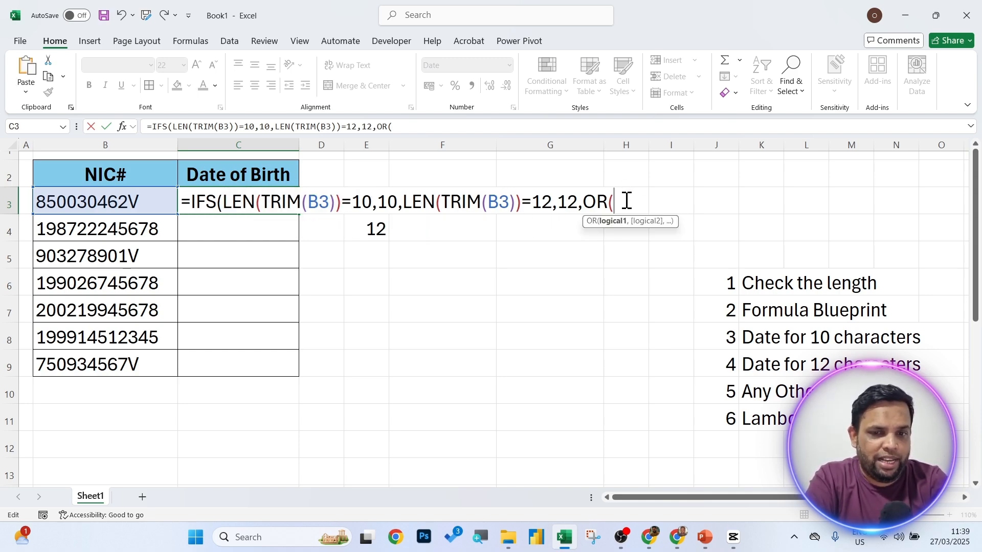
key(ctrl+v)
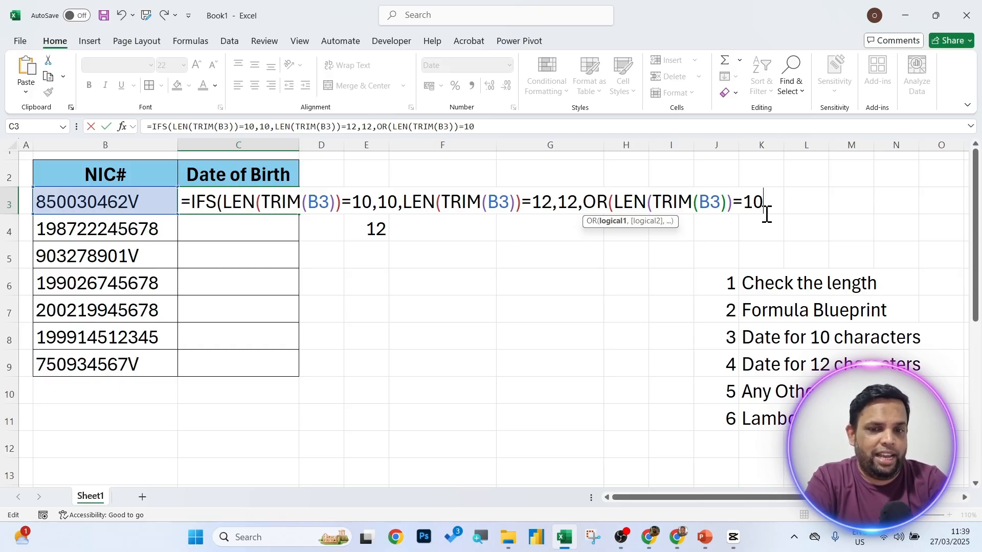
text(,)
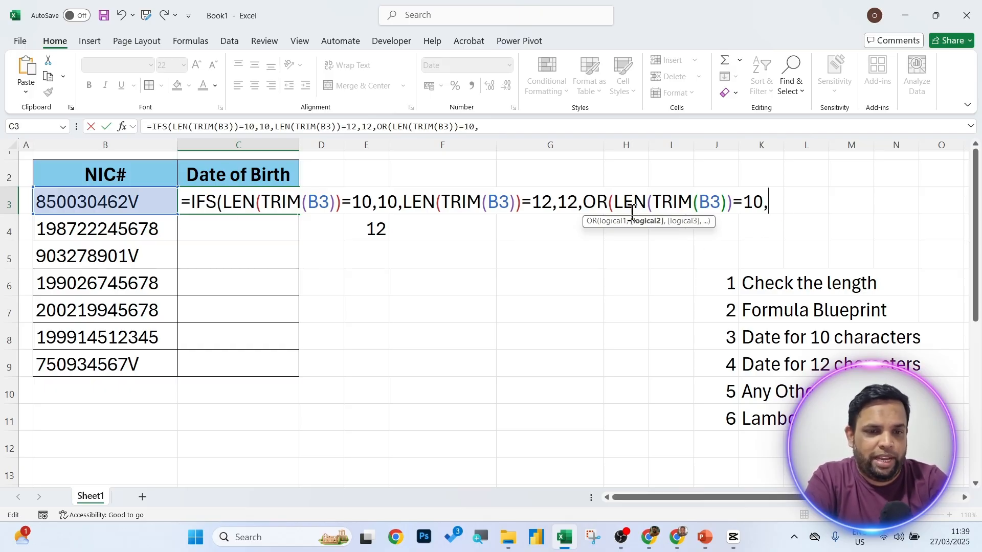
drag(404, 203, 552, 204)
key(ctrl+c)
click(774, 202)
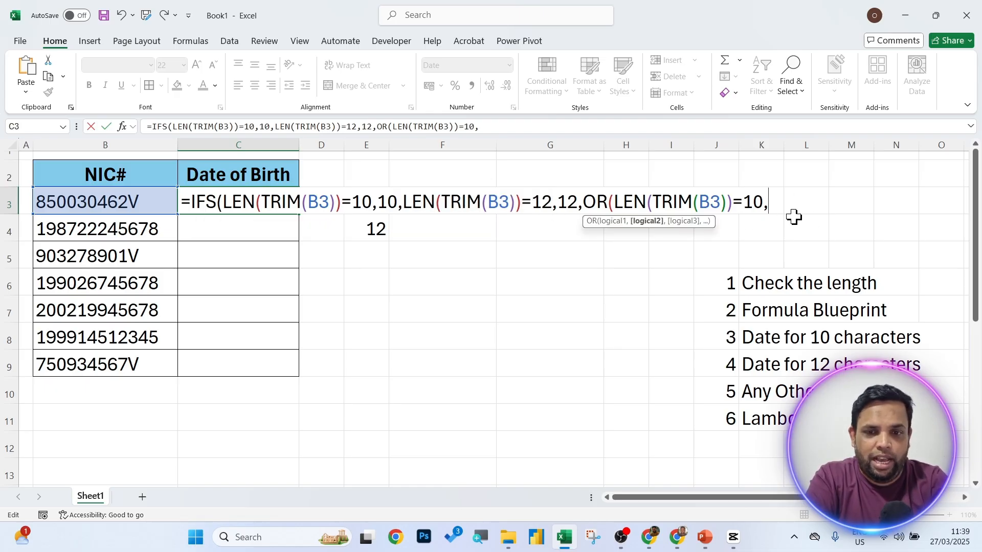
key(ctrl+v)
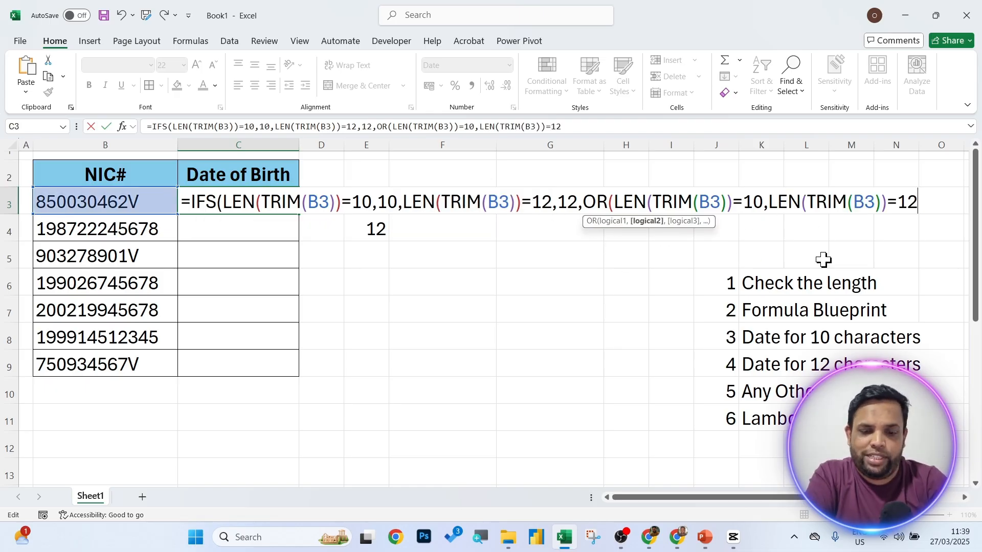
text())
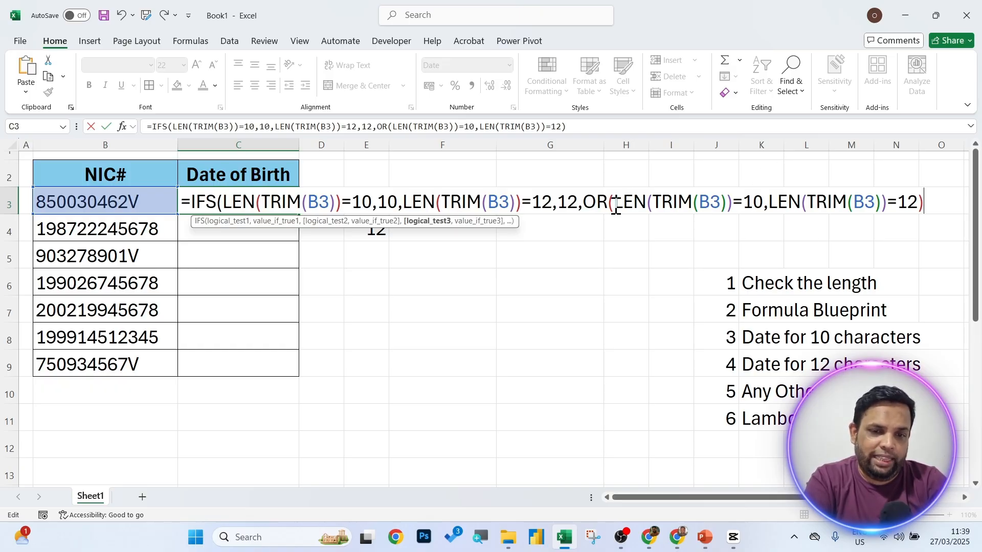
Select parts of the OR condition to preview their evaluated results.
drag(616, 208, 889, 201)
click(773, 202)
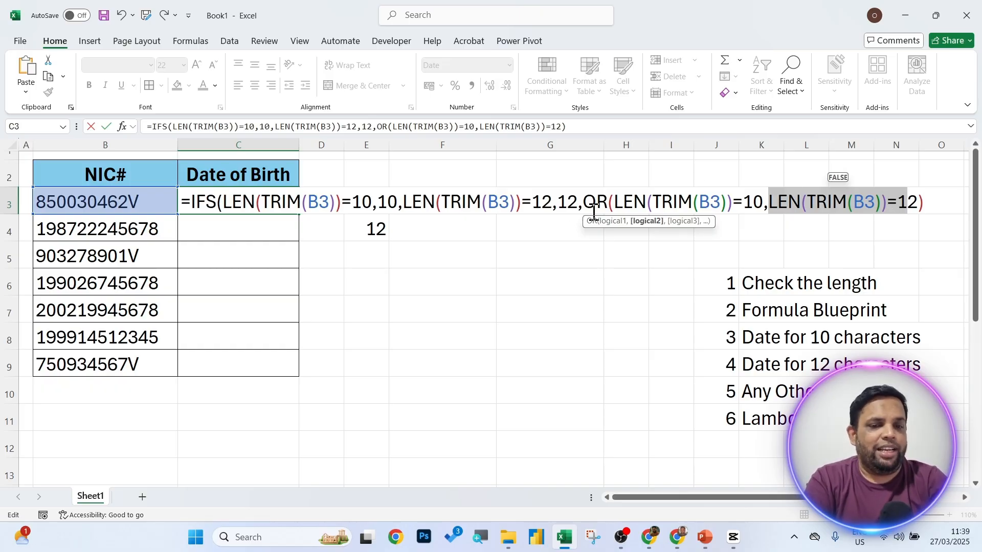
drag(584, 201, 942, 225)
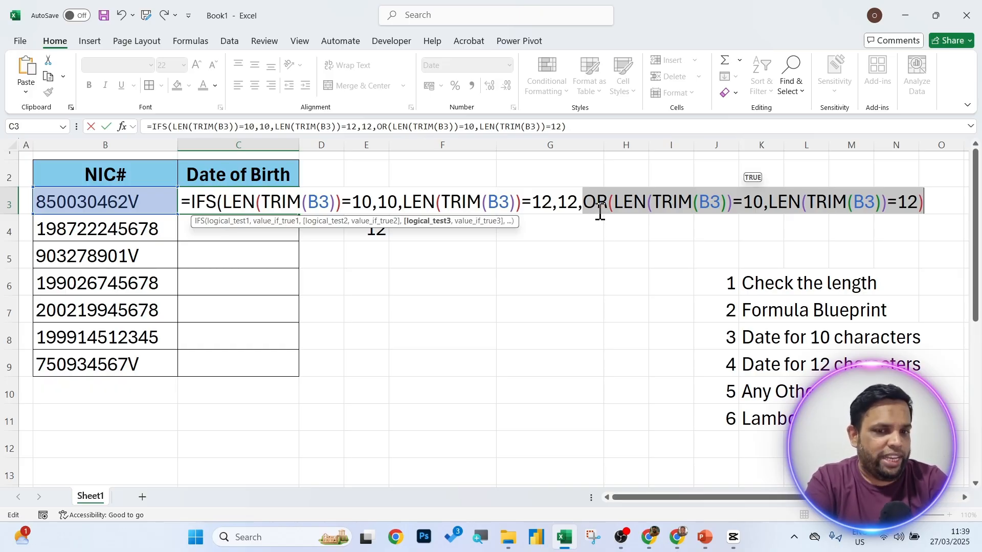
click(583, 201)
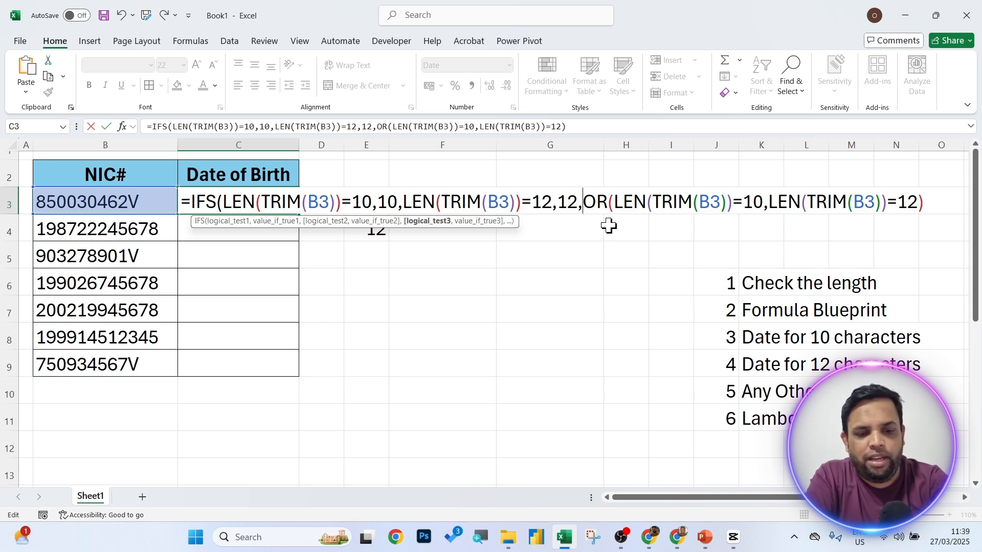
Wrap the OR test in NOT, have it return "Error", and enter the IFS formula.
text(not)
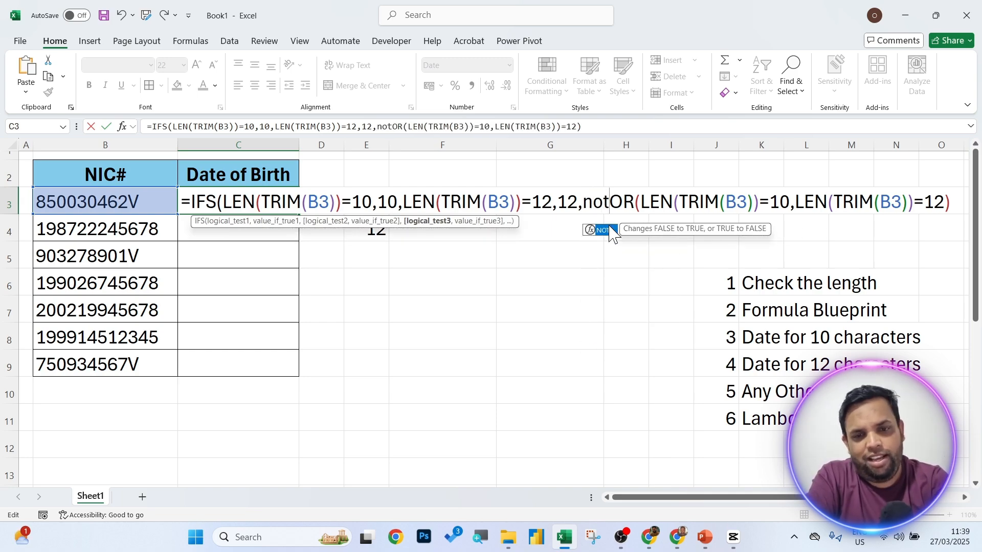
key(Tab)
click(964, 202)
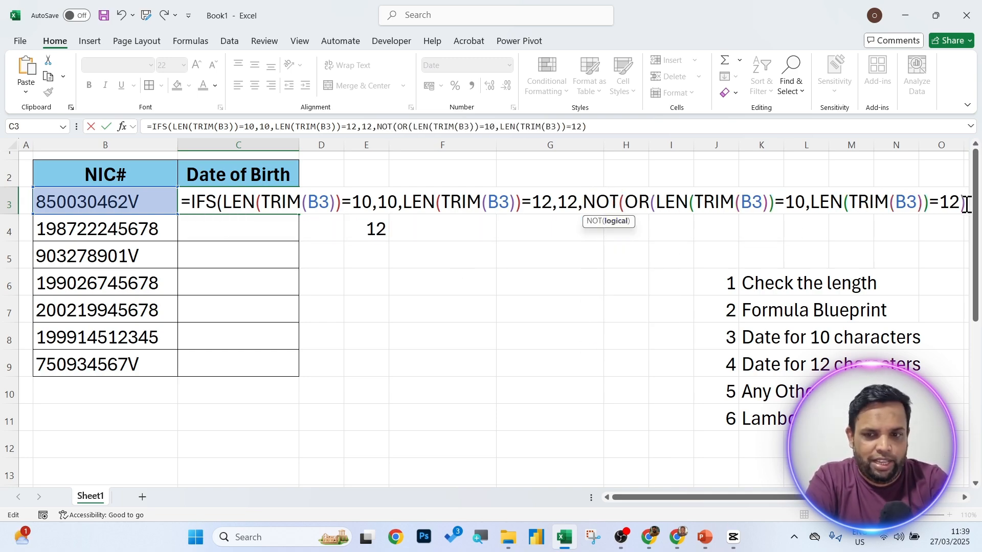
text())
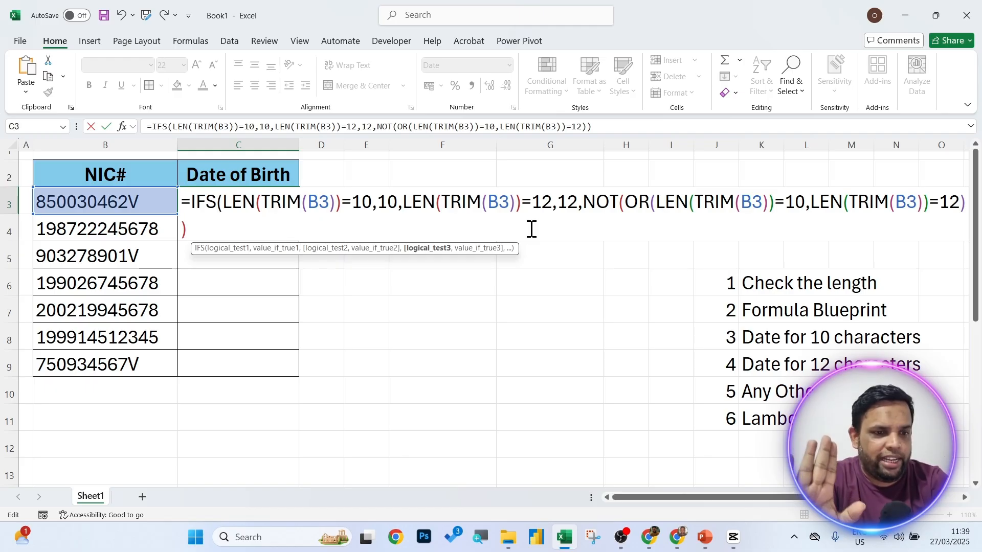
text(,)
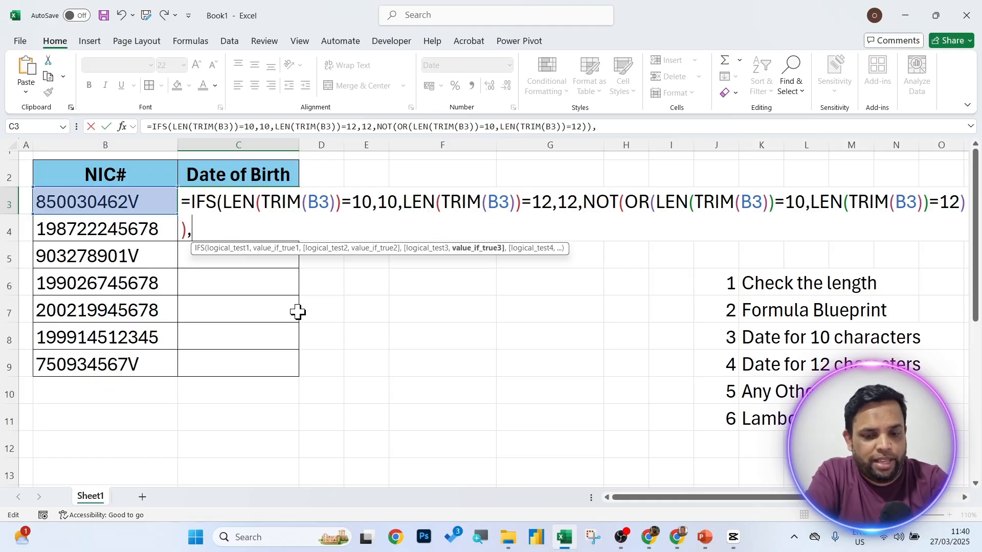
text("Err)
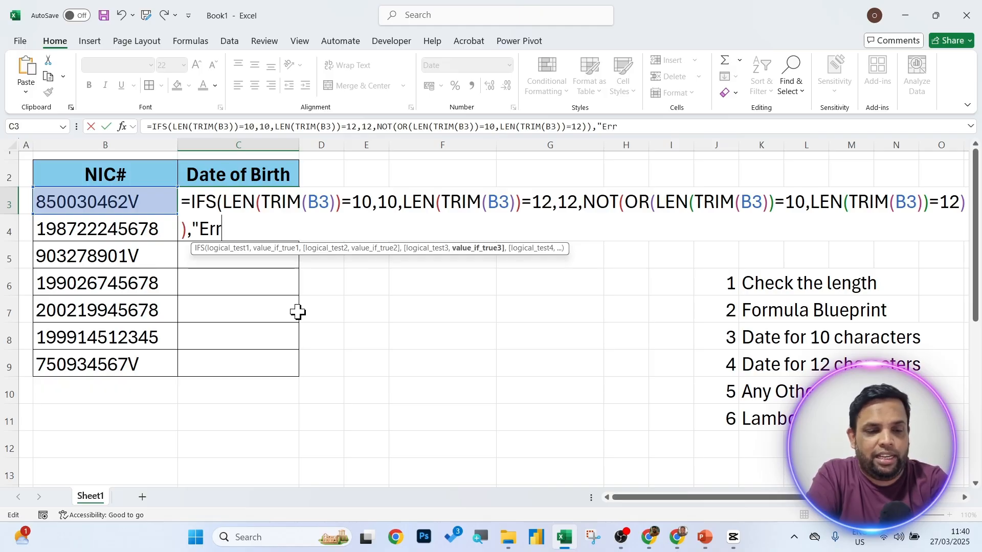
text(or")
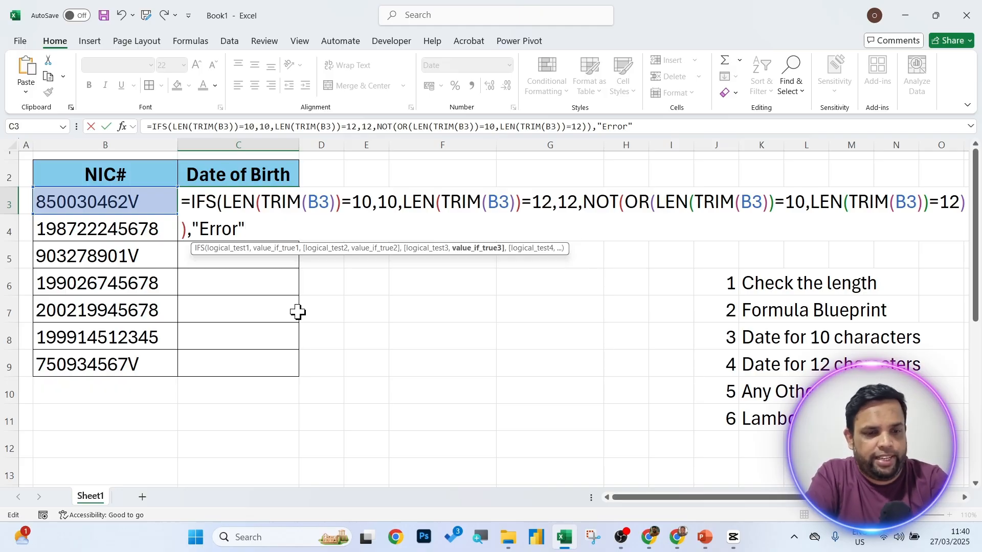
text())
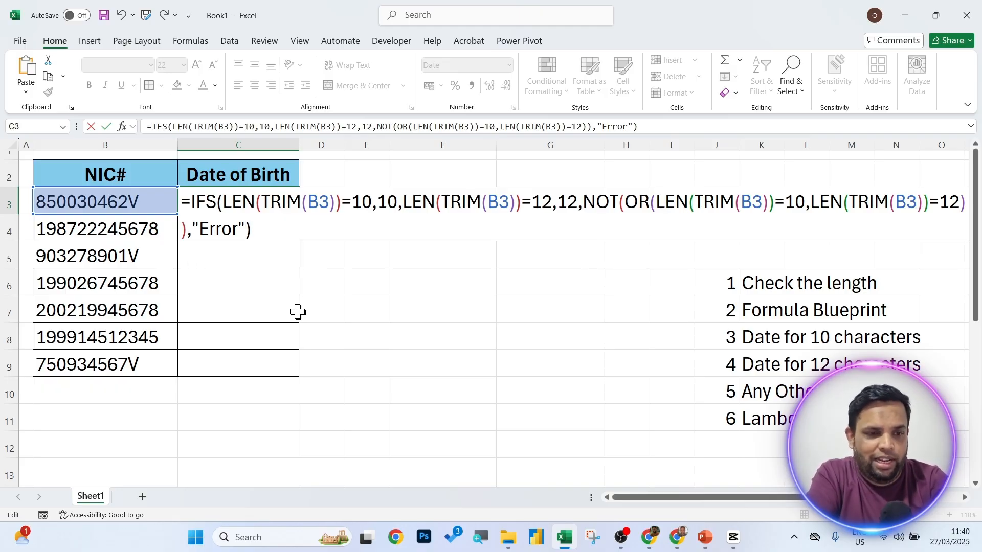
key(Return)
Set C3's number format to General so it shows 10, then check the length test.
click(262, 204)
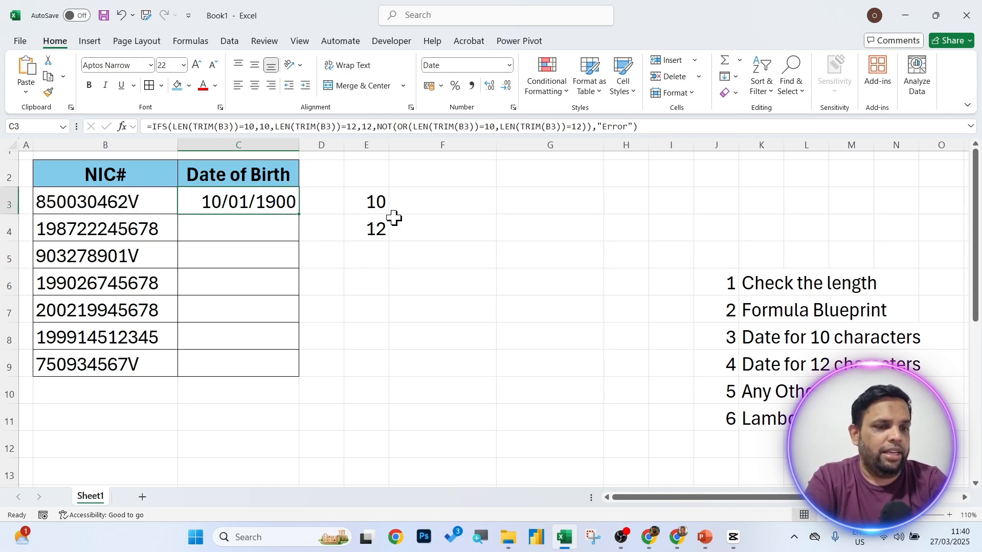
click(509, 65)
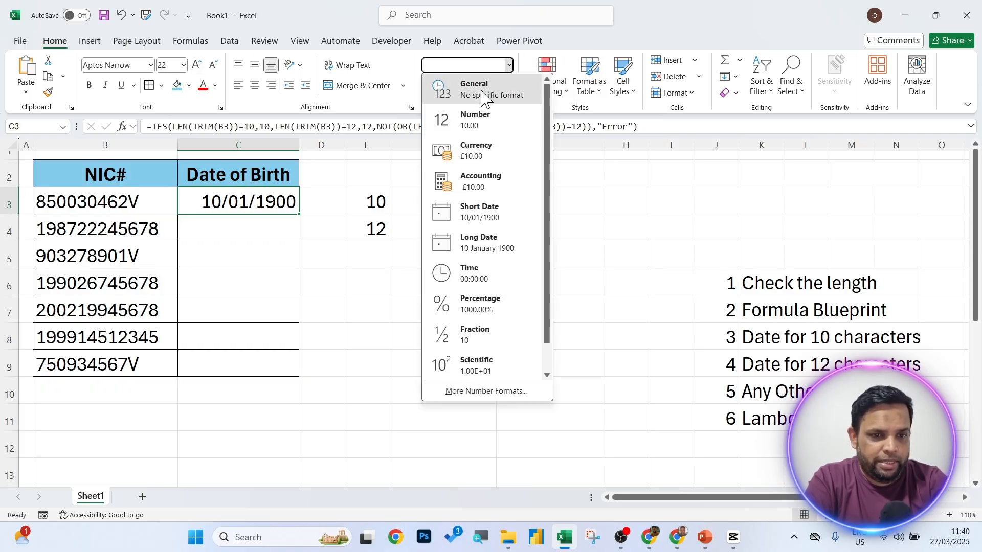
click(463, 90)
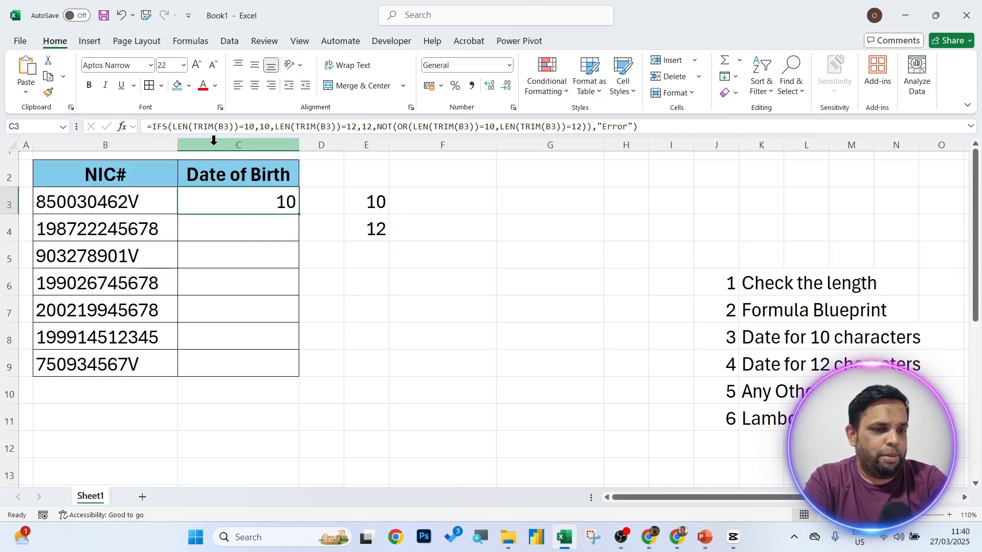
drag(174, 127, 255, 126)
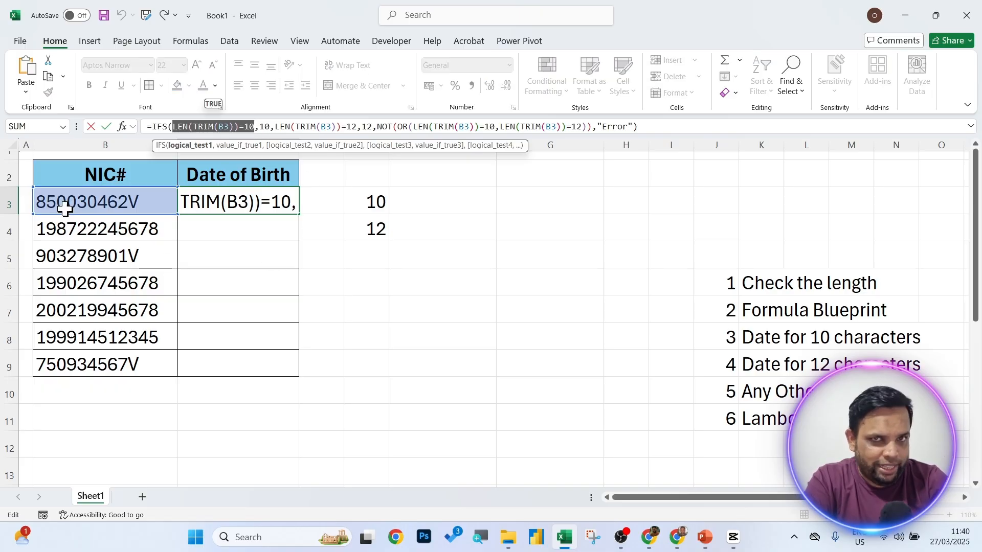
key(Escape)
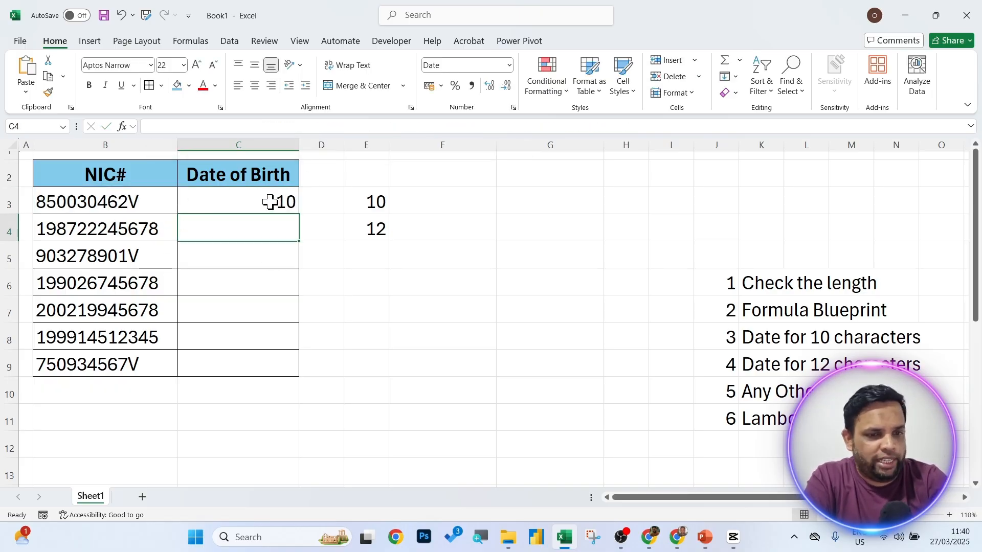
Fill the IFS formula into C4 and confirm it returns 12.
drag(302, 214, 302, 235)
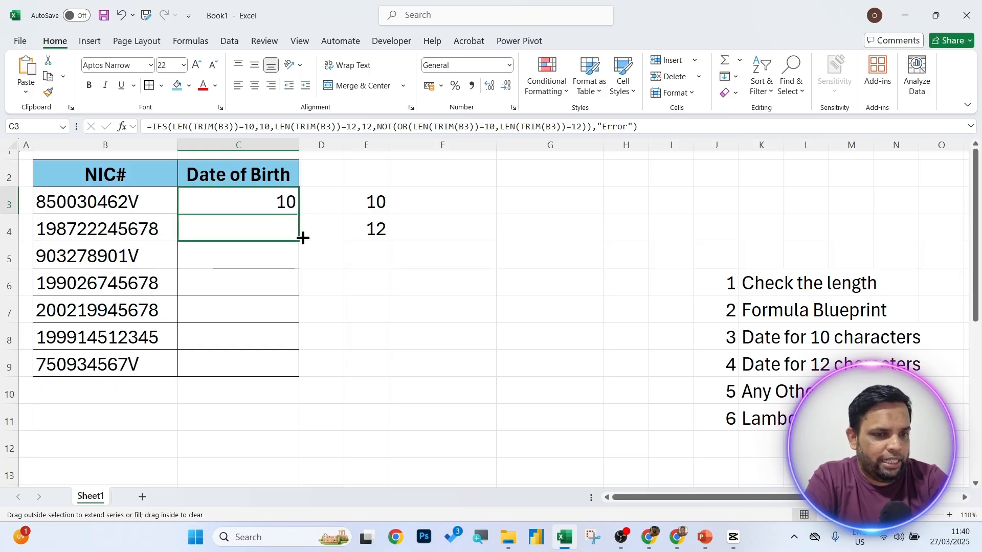
click(285, 225)
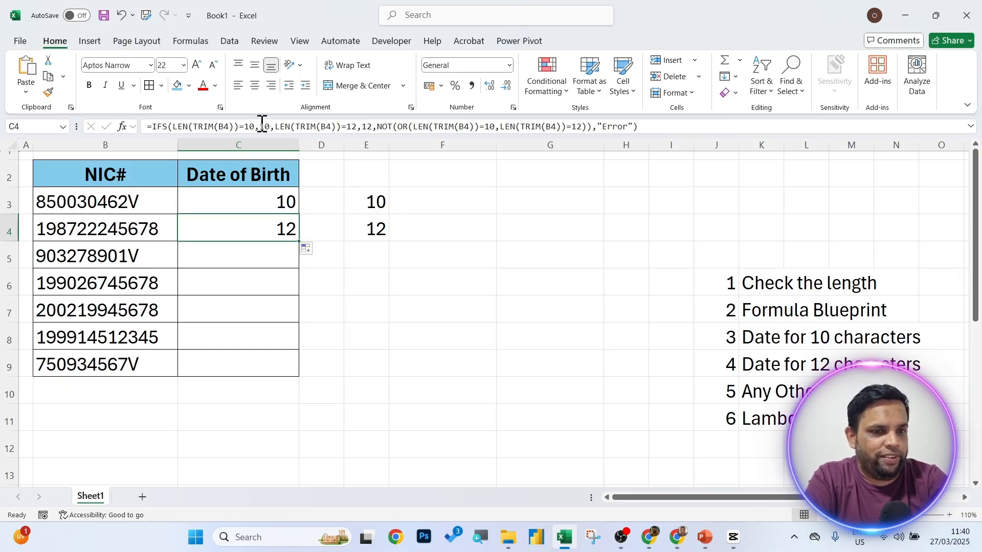
double_click(368, 126)
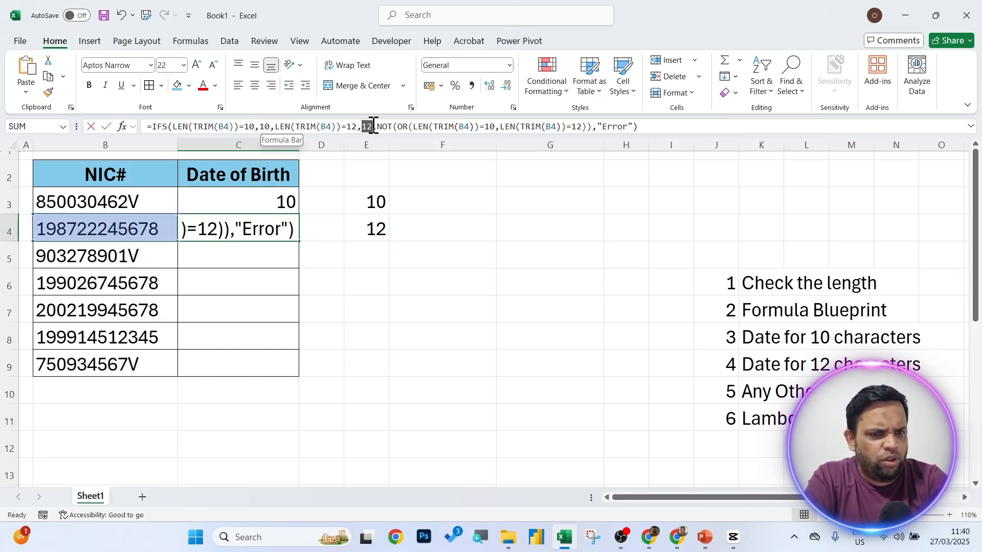
key(Return)
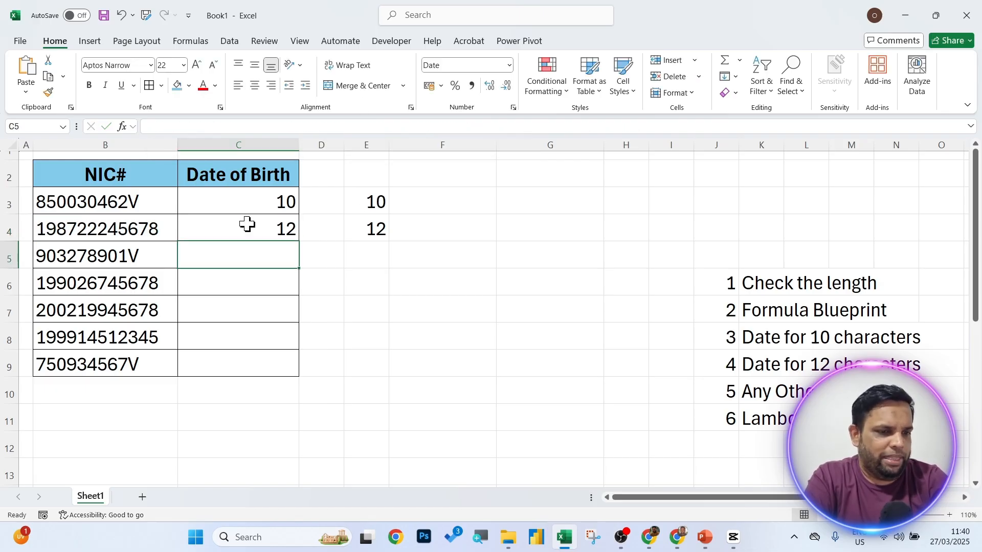
click(127, 255)
double_click(162, 260)
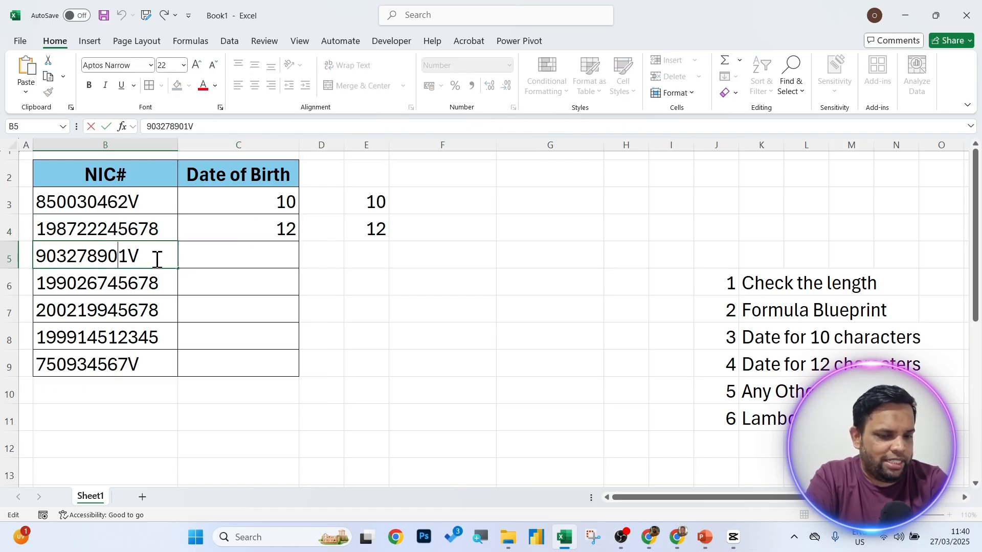
text(0)
click(311, 262)
click(291, 231)
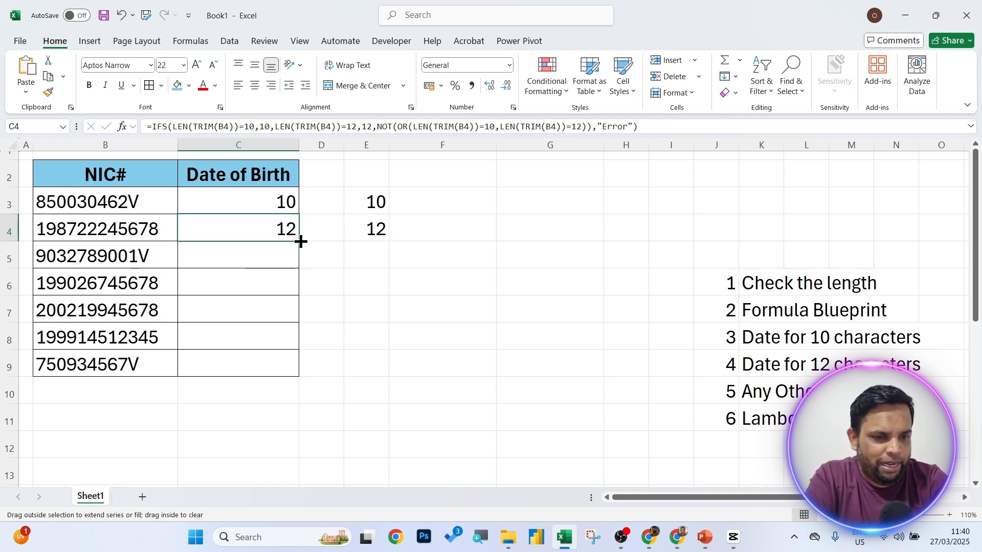
drag(300, 241, 302, 265)
click(346, 277)
click(256, 256)
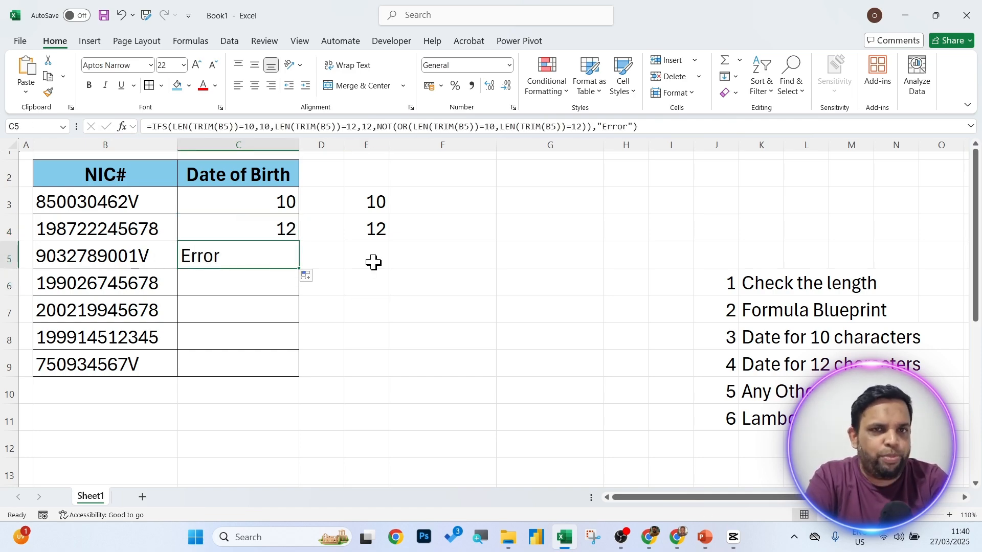
key(ctrl+z)
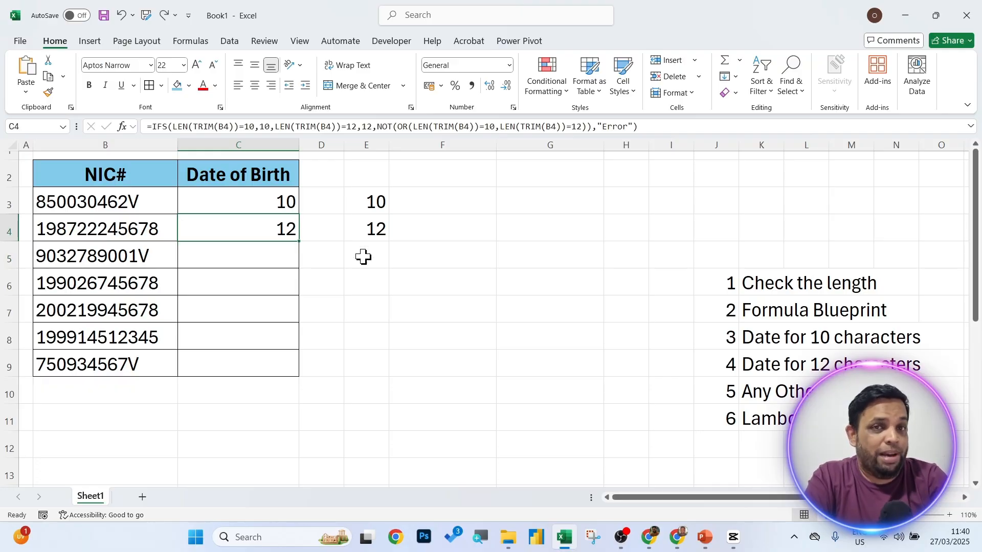
click(258, 128)
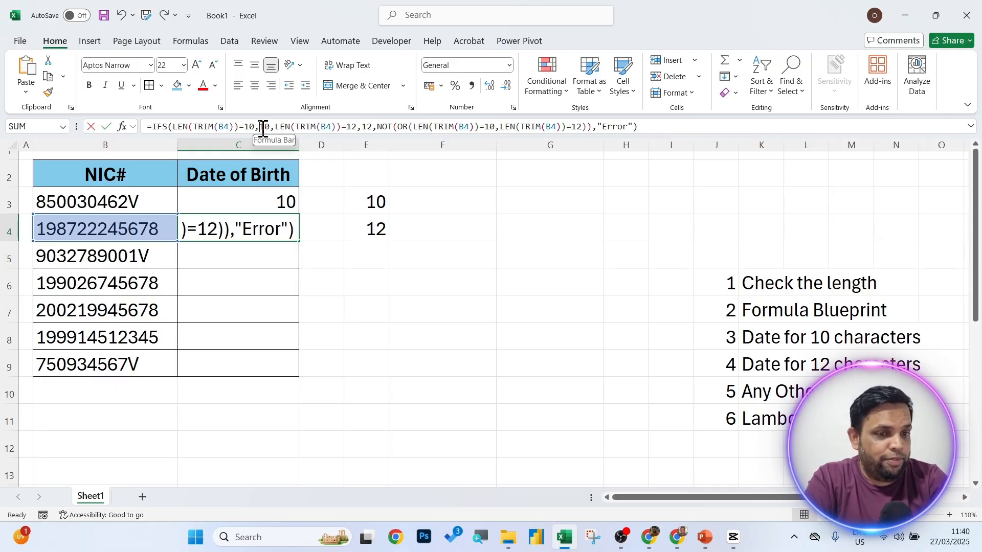
double_click(264, 127)
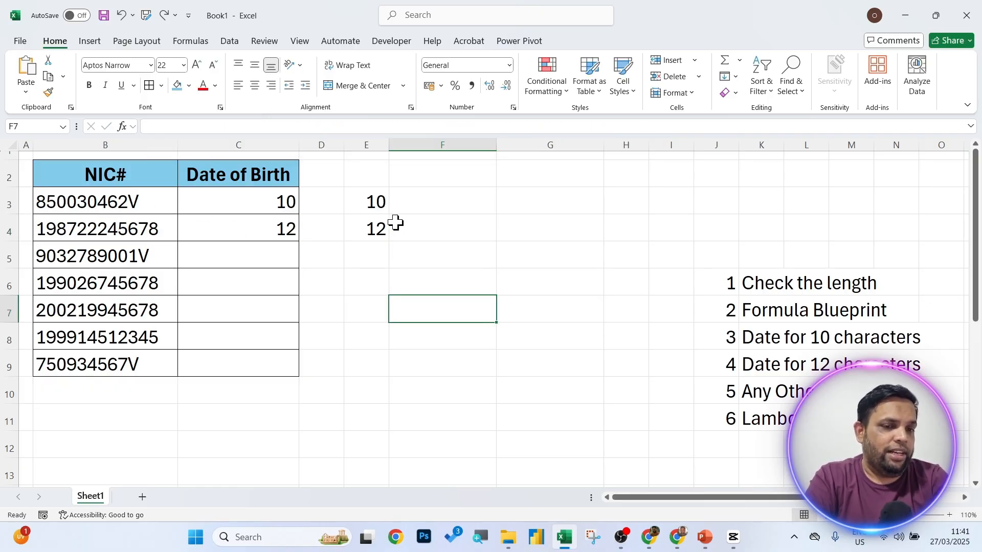
In F3, start a DATE formula nesting LEFT and TRIM around the NIC in B3.
click(458, 205)
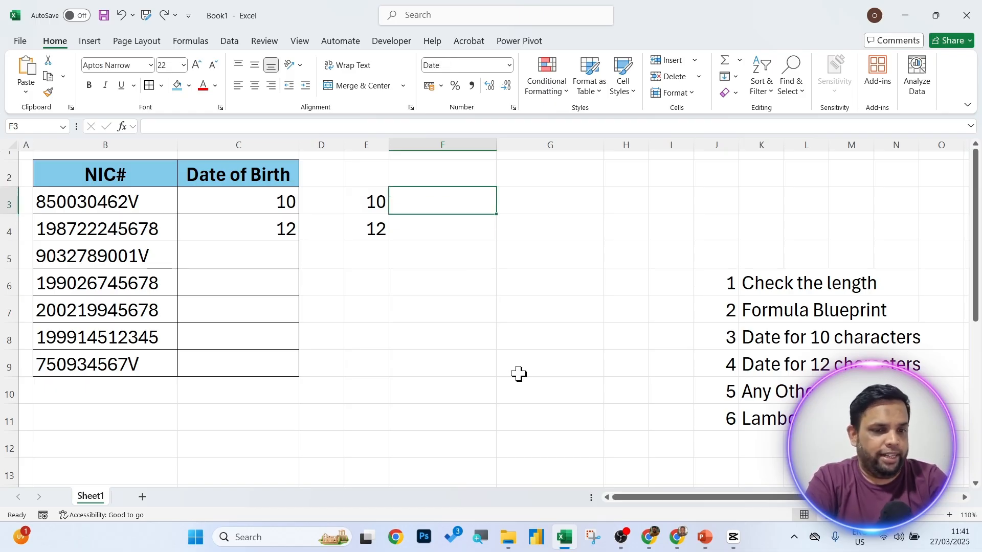
text(=da)
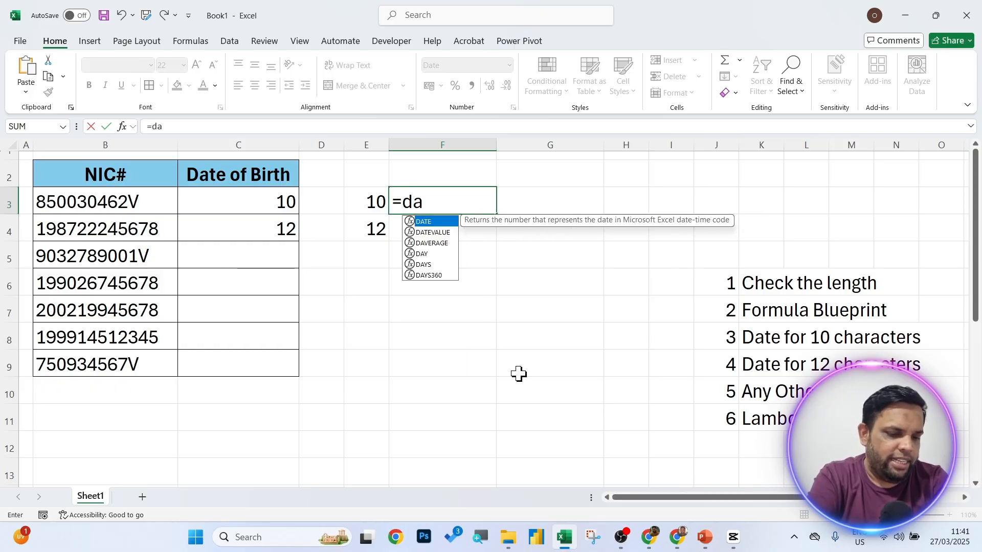
text(t)
key(Tab)
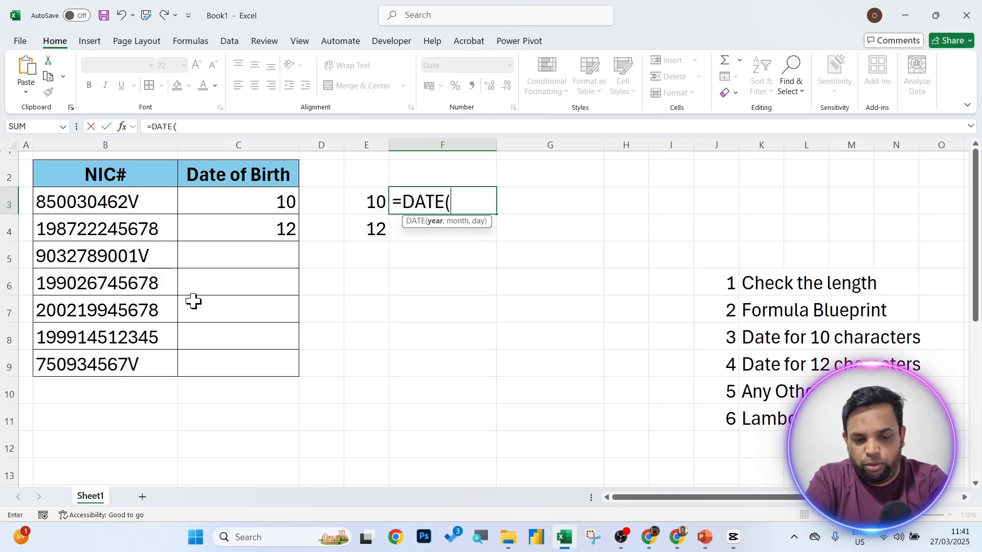
text(lef)
key(Tab)
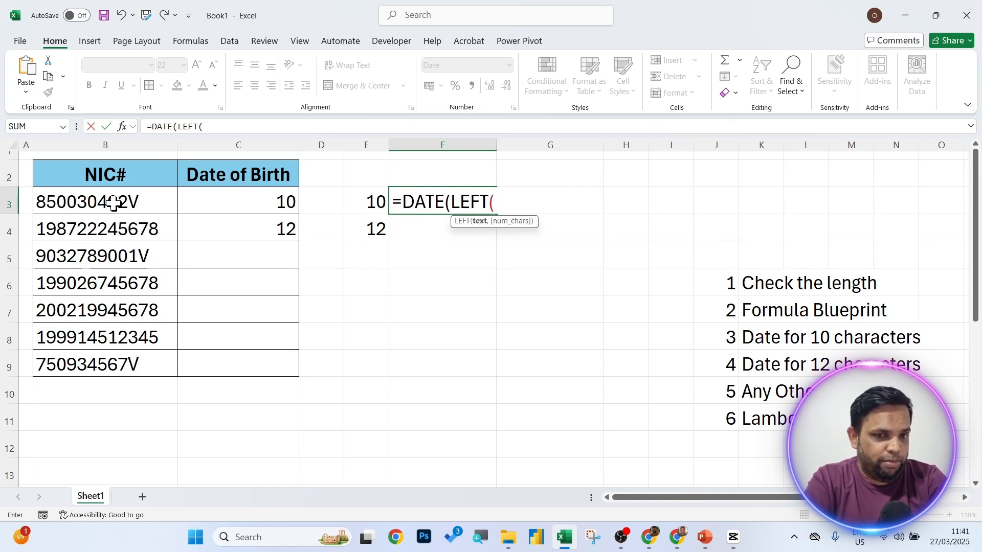
text(trim)
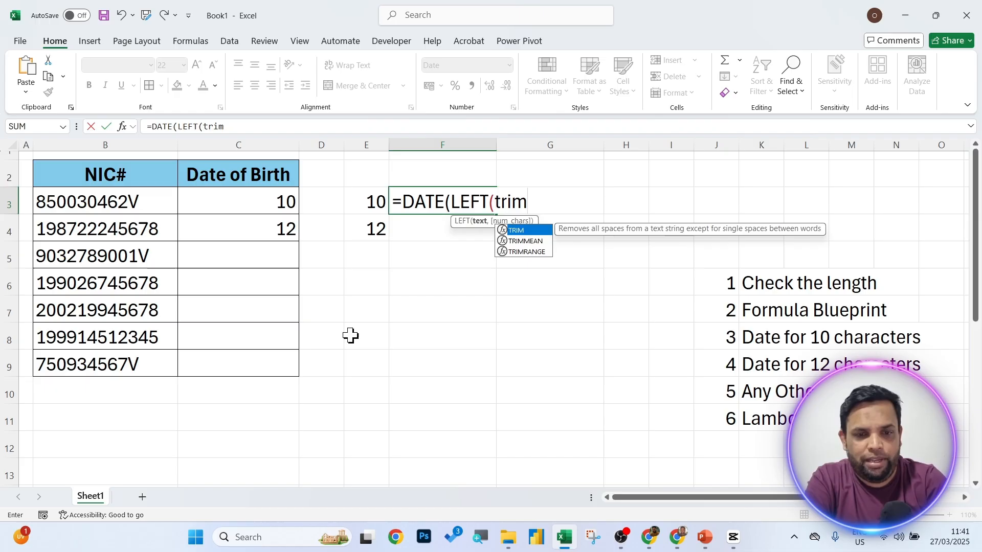
key(Tab)
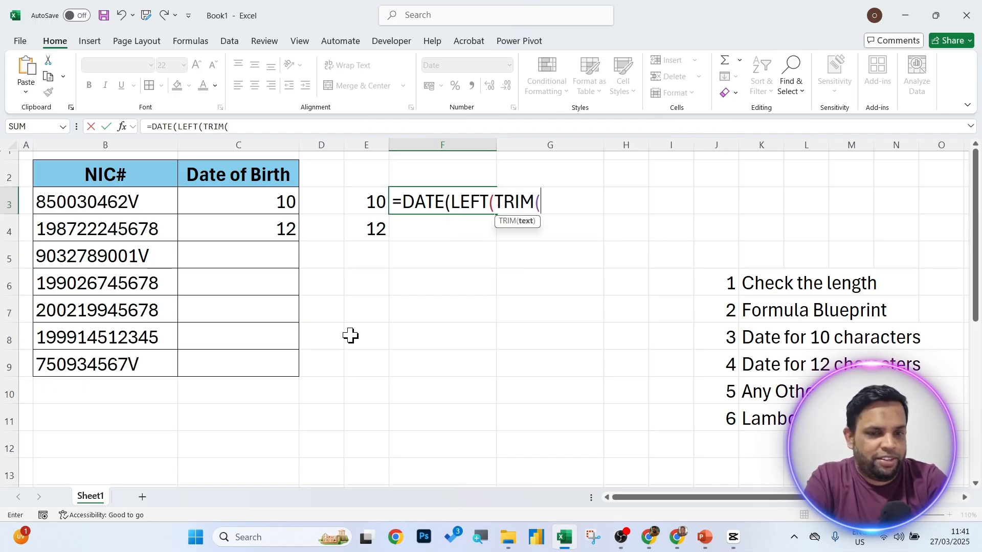
click(90, 199)
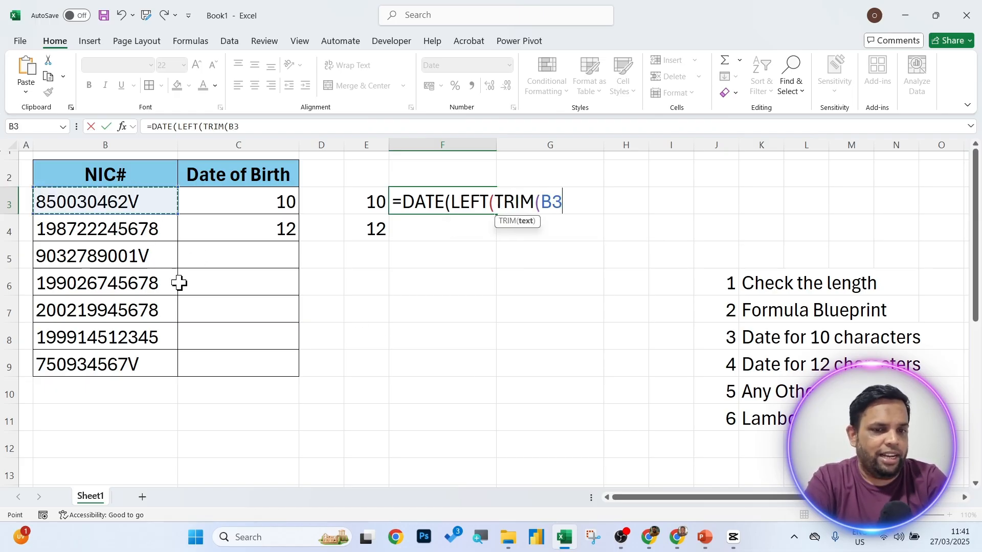
text())
Complete F3 as =DATE(LEFT(TRIM(B3),2),1,1) so it returns 01/01/1985.
drag(495, 201, 574, 206)
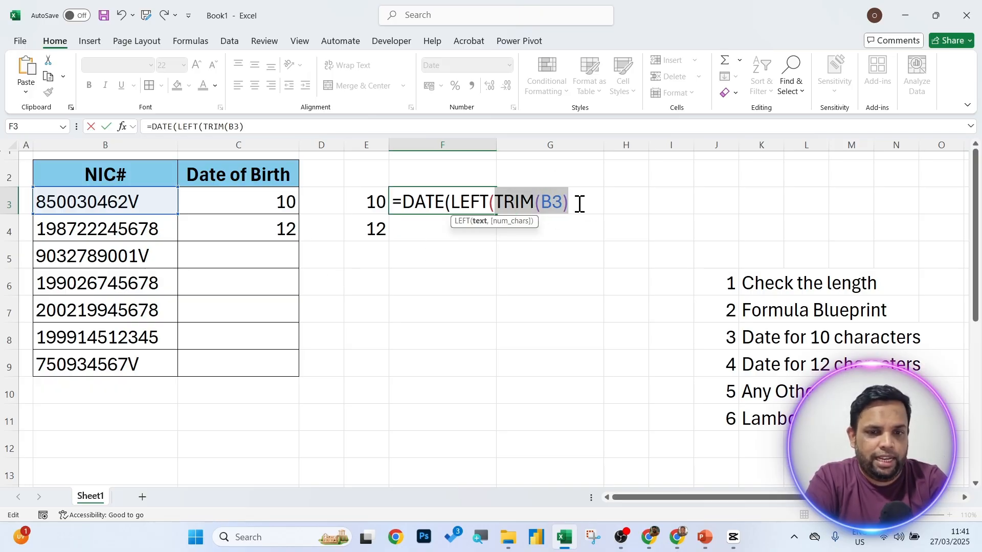
click(577, 204)
text(,)
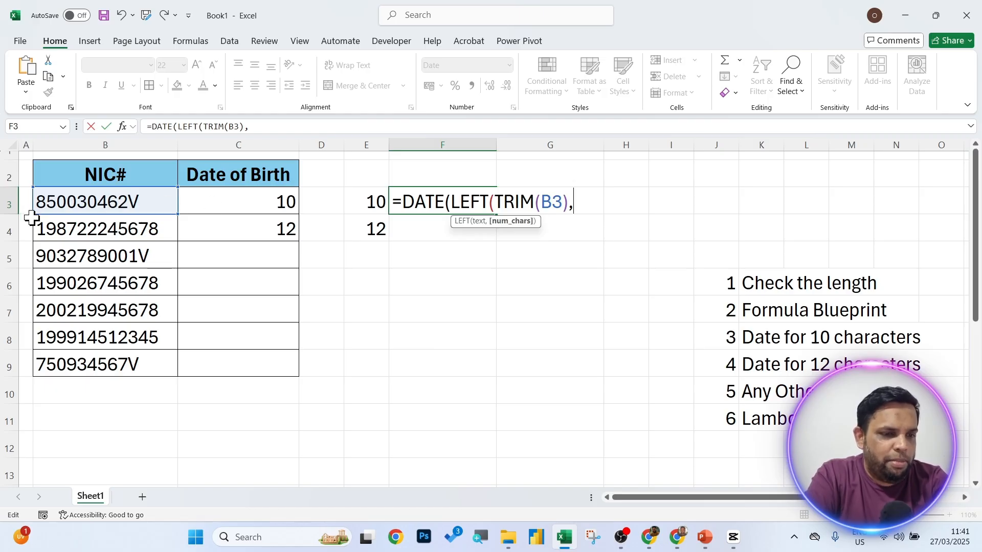
text(20)
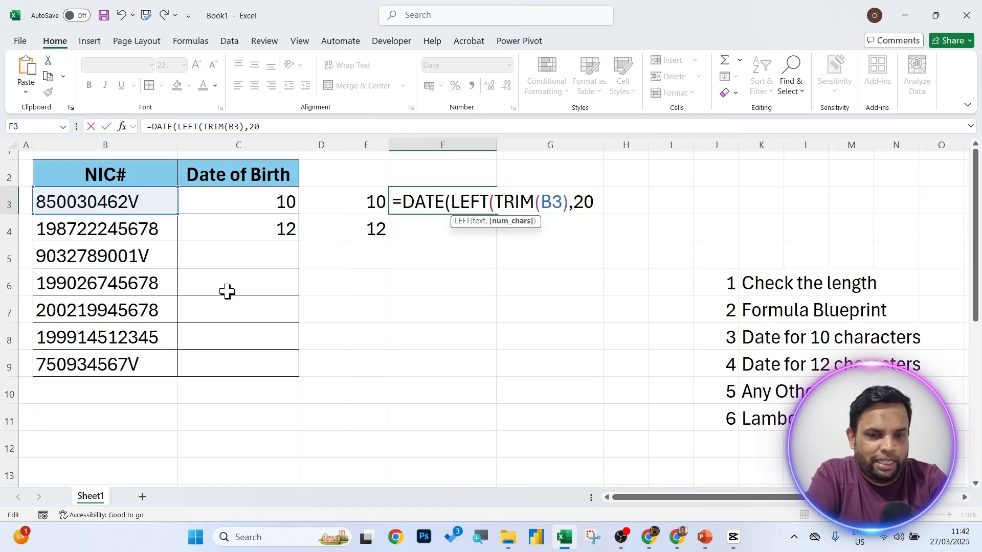
key(BackSpace)
text())
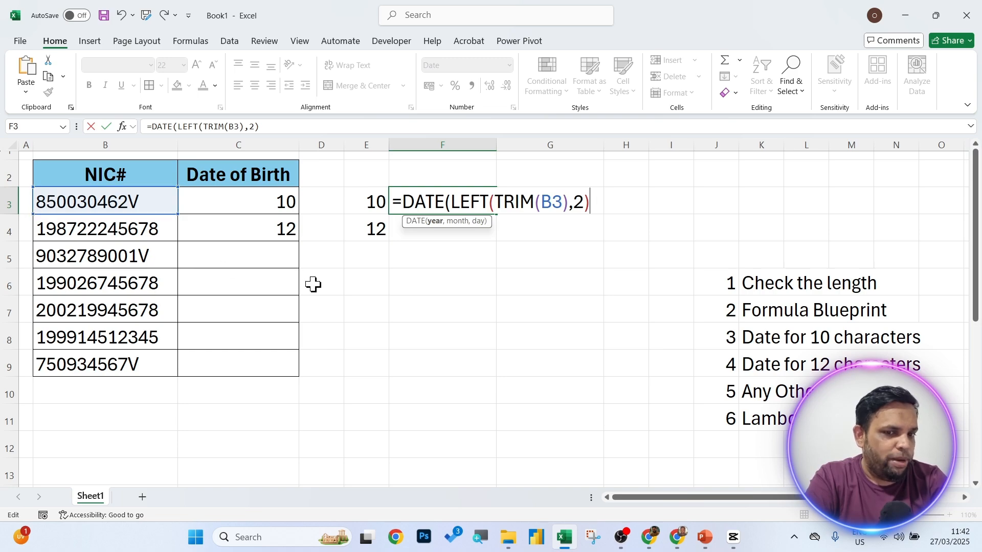
text(,)
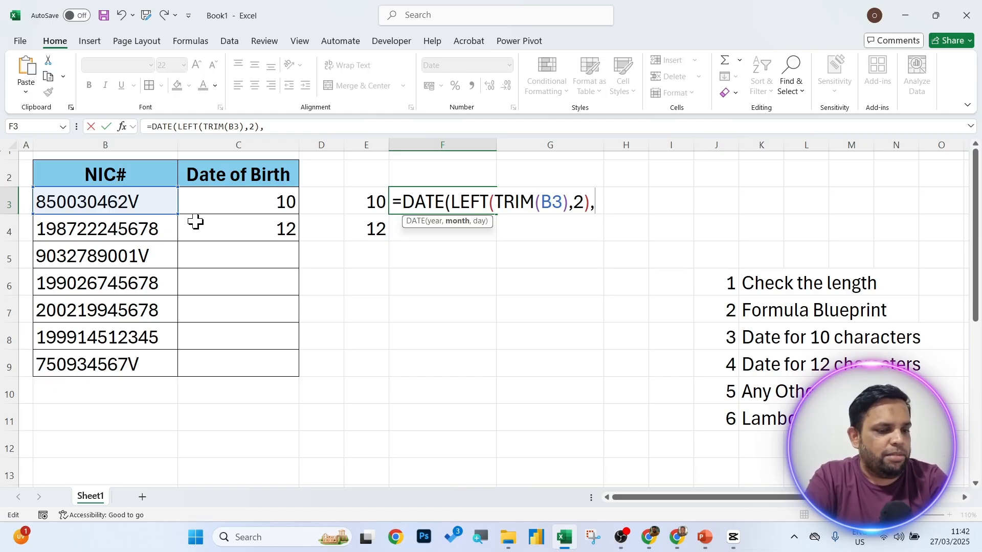
text(1,)
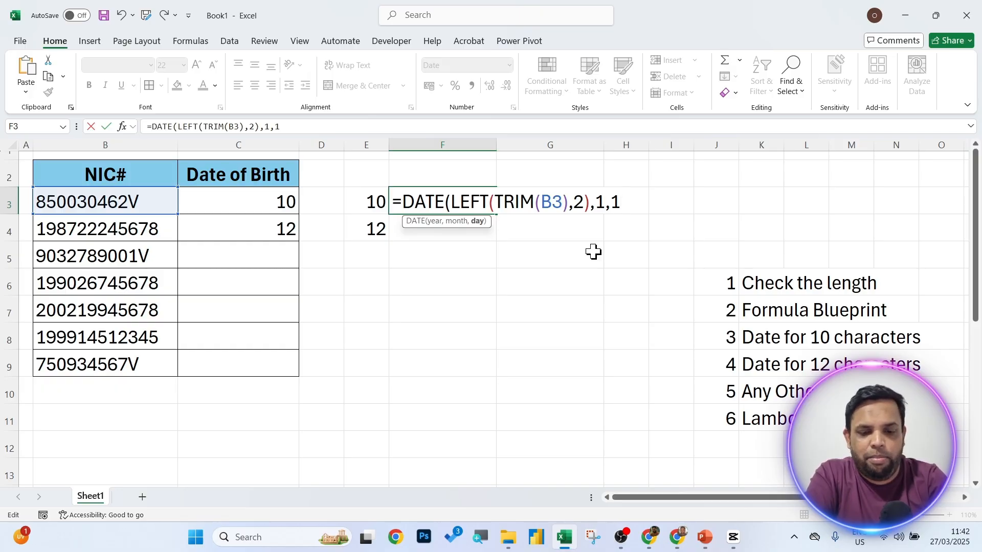
text(1))
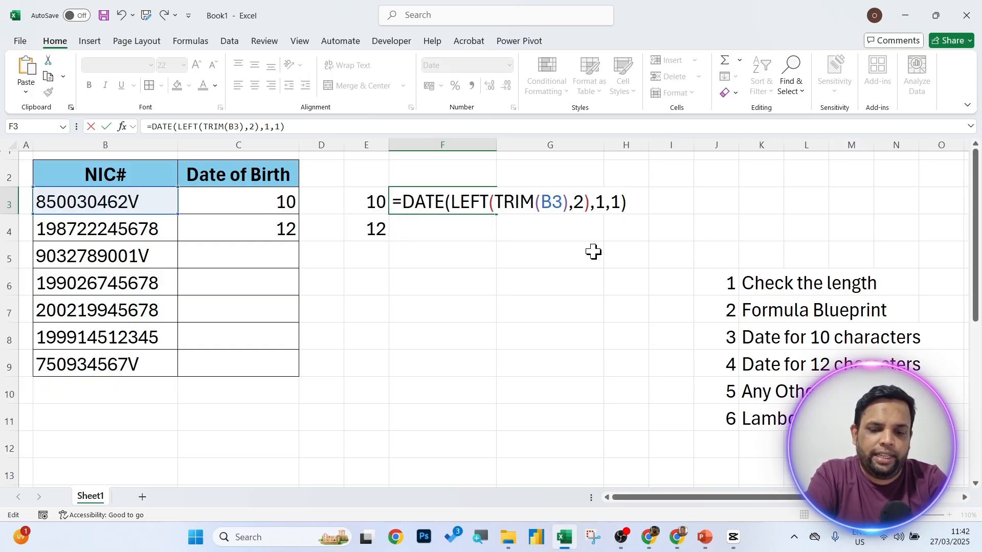
key(Return)
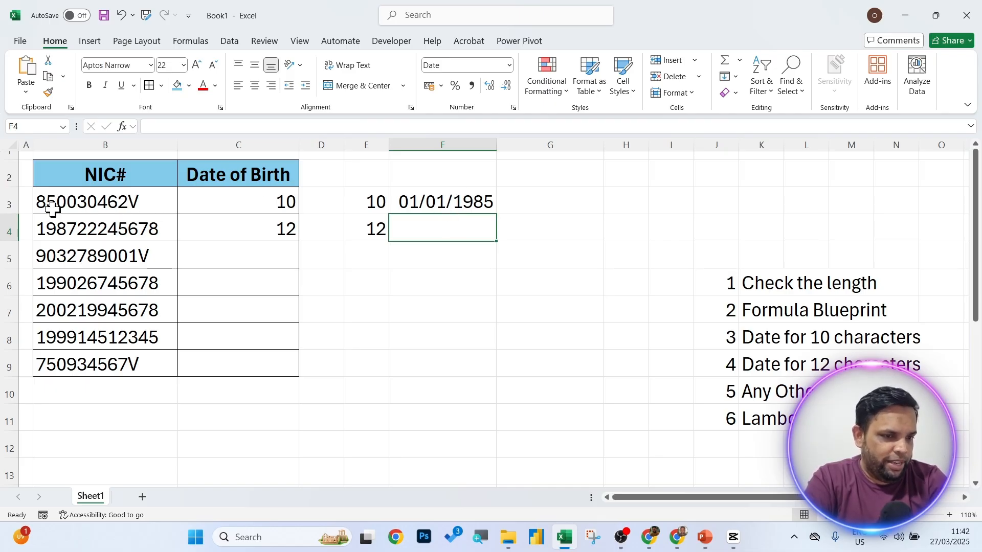
Append +MID(TRIM(B3),3,3) to F3's DATE formula so it shows 04/01/1985.
double_click(450, 207)
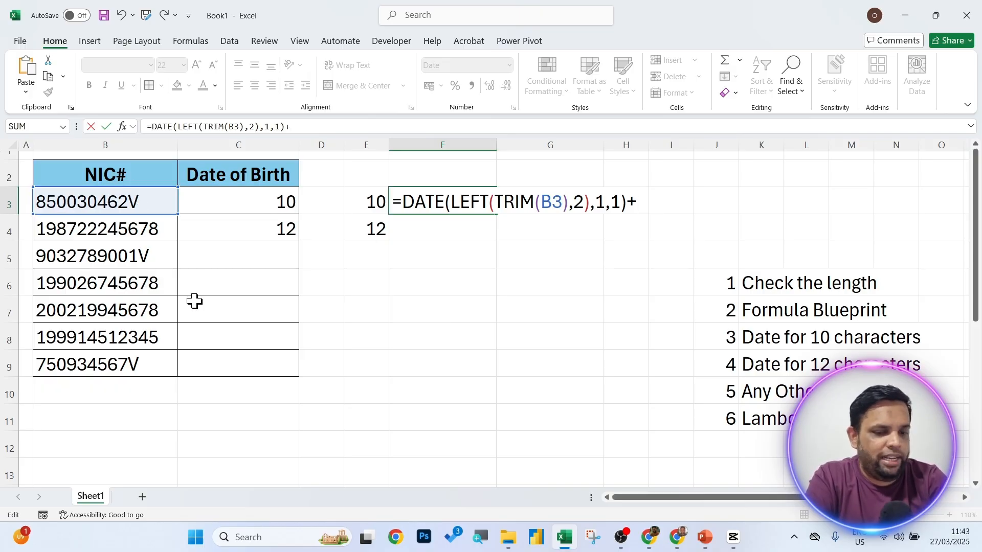
text(mid)
key(Tab)
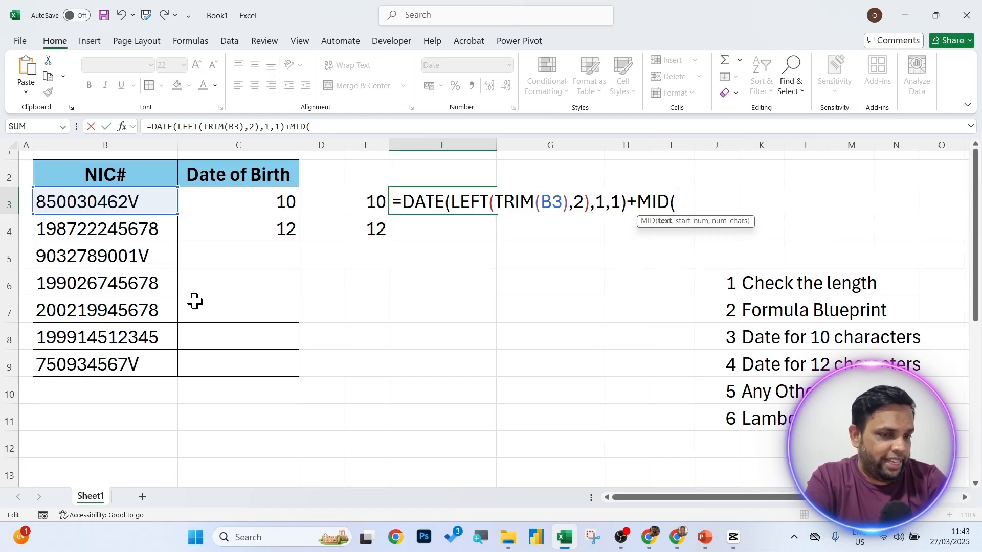
text(trim)
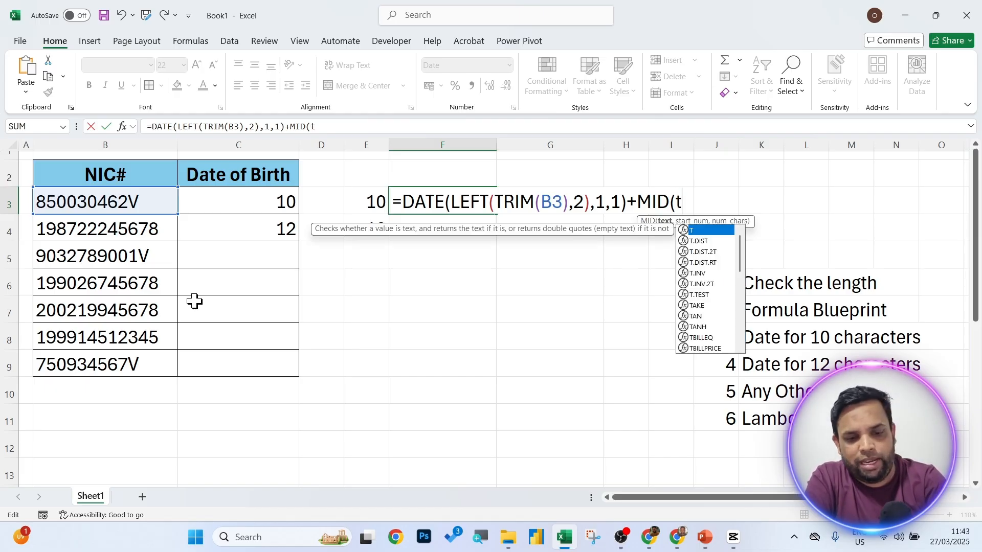
key(Tab)
click(97, 200)
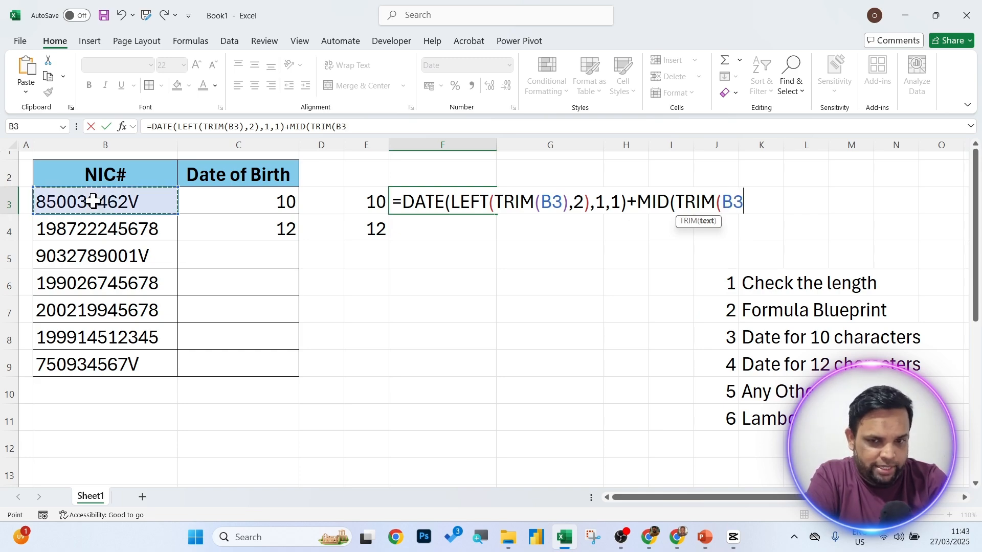
text(),3)
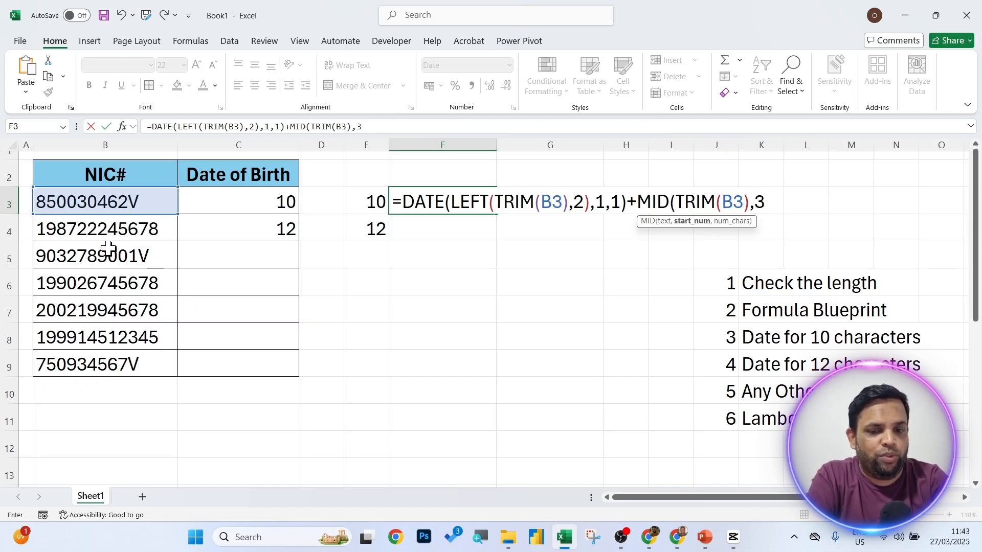
text(,)
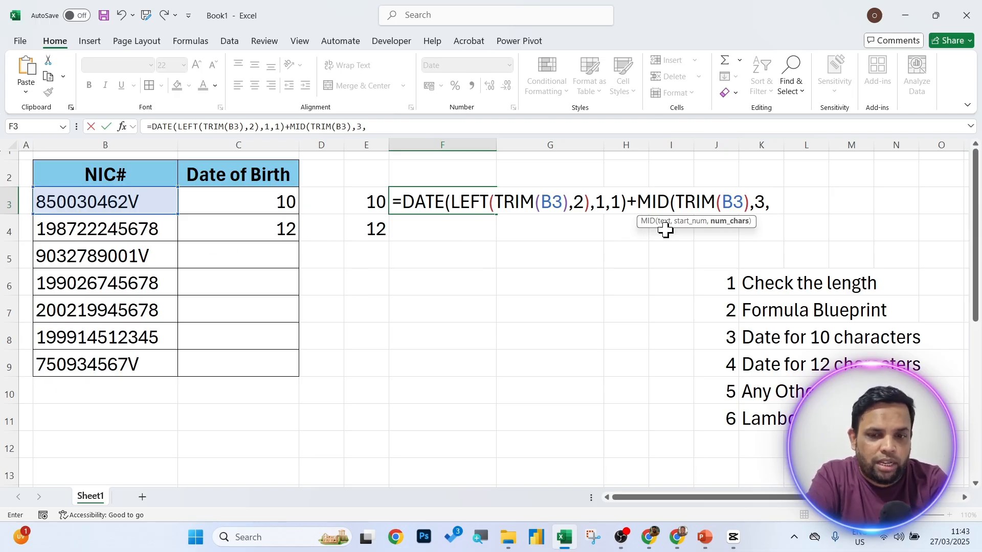
text(3)
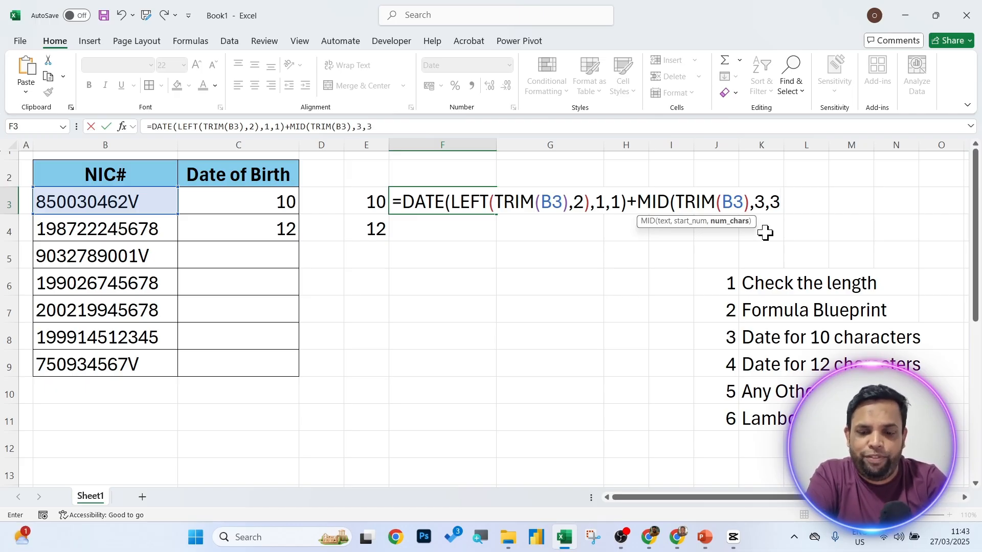
text())
key(Return)
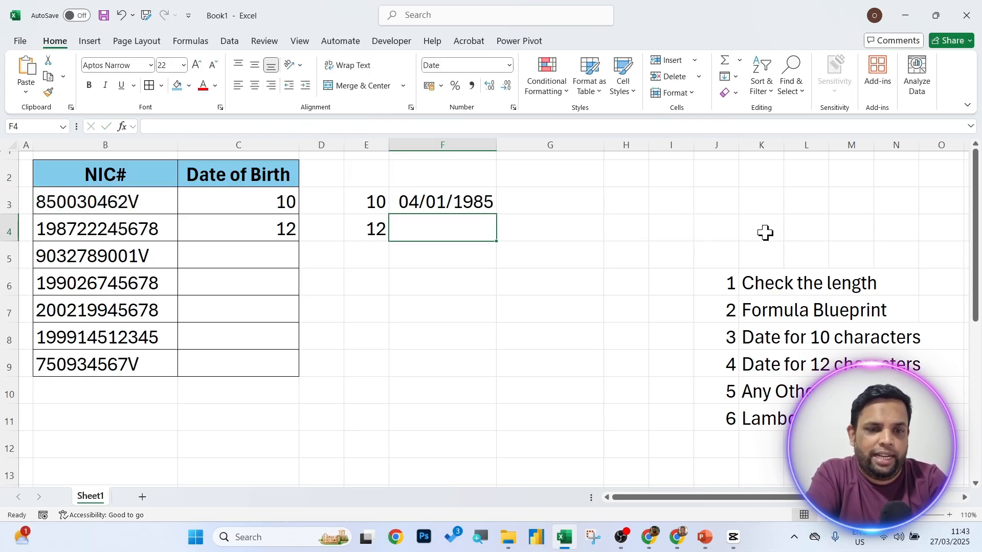
Subtract 1 in F3's formula to get 03/01/1985, then copy it down to F4.
click(439, 203)
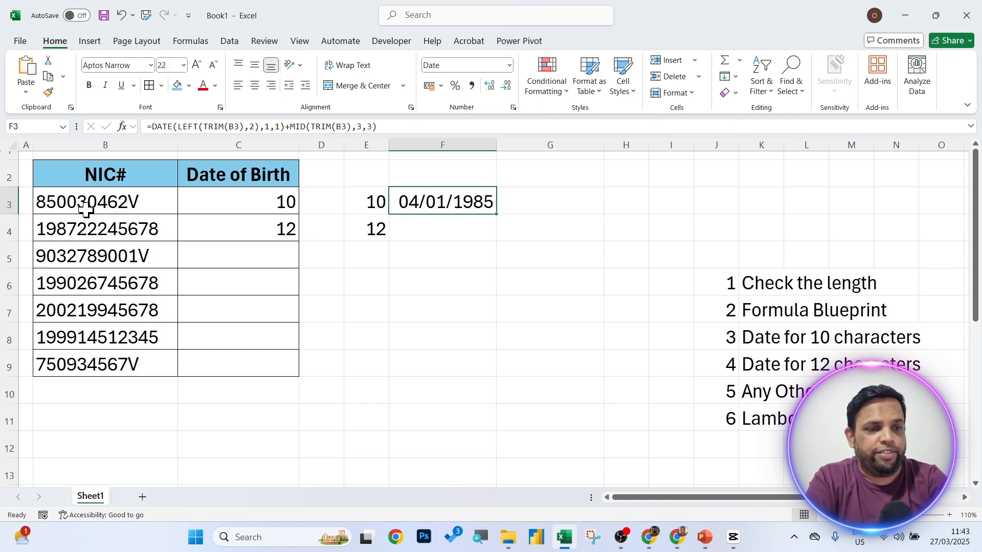
double_click(426, 204)
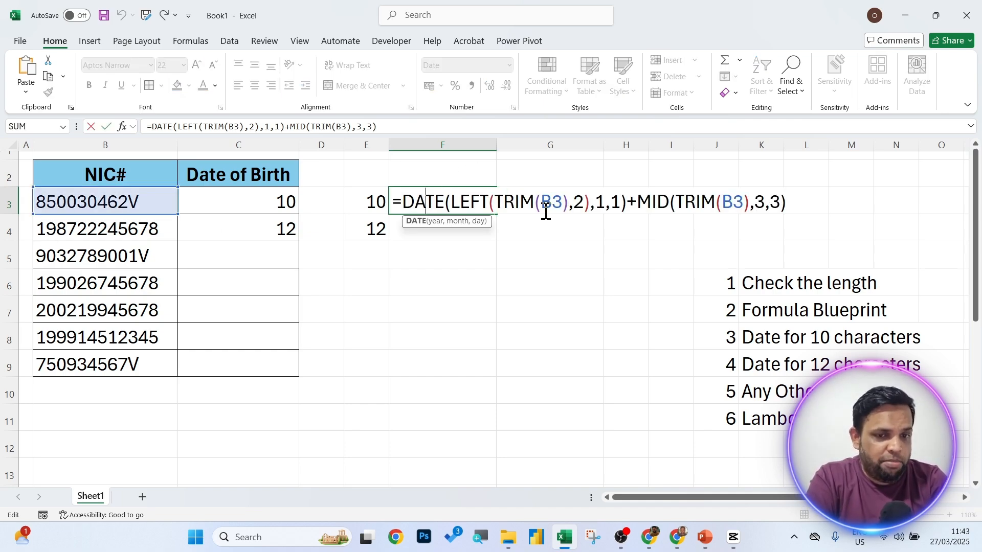
double_click(616, 199)
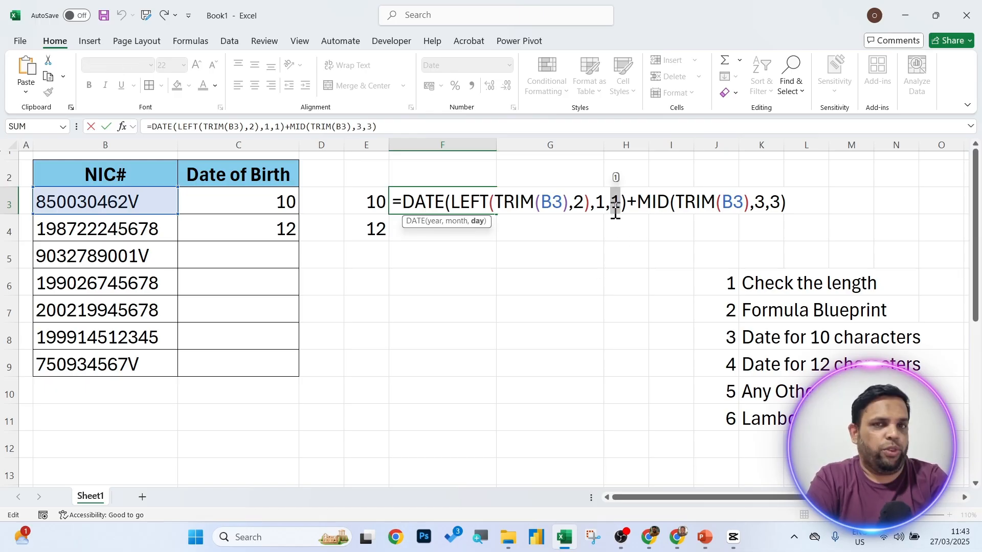
click(800, 204)
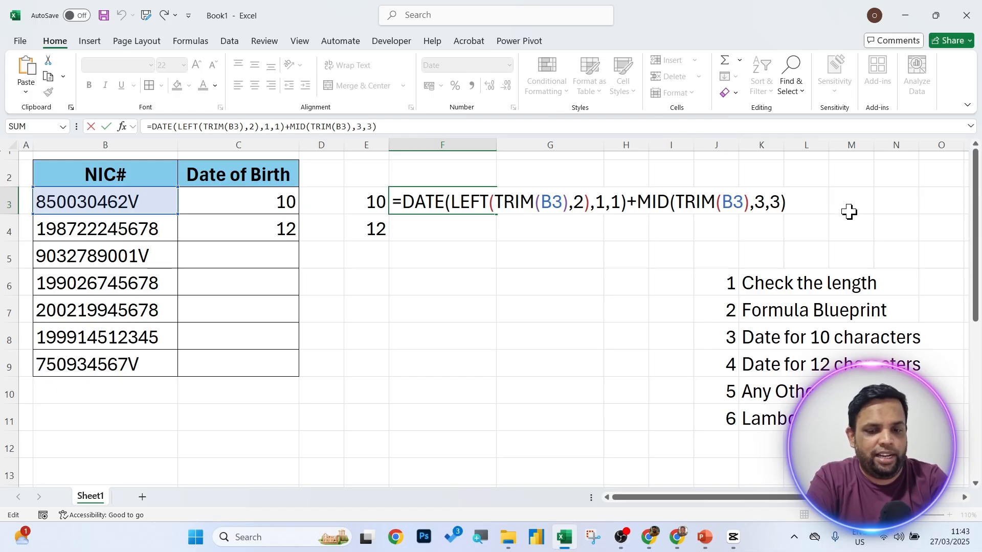
key(Return)
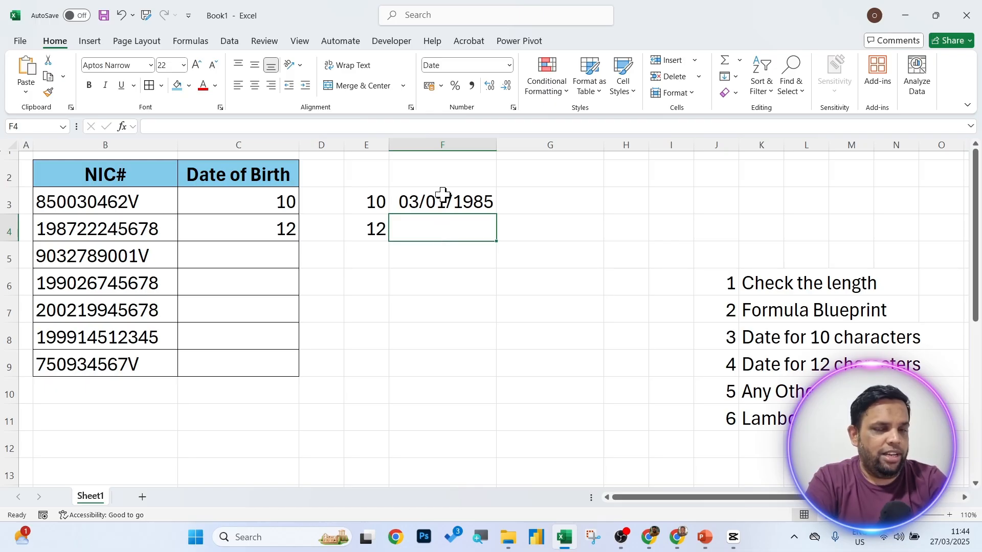
click(443, 199)
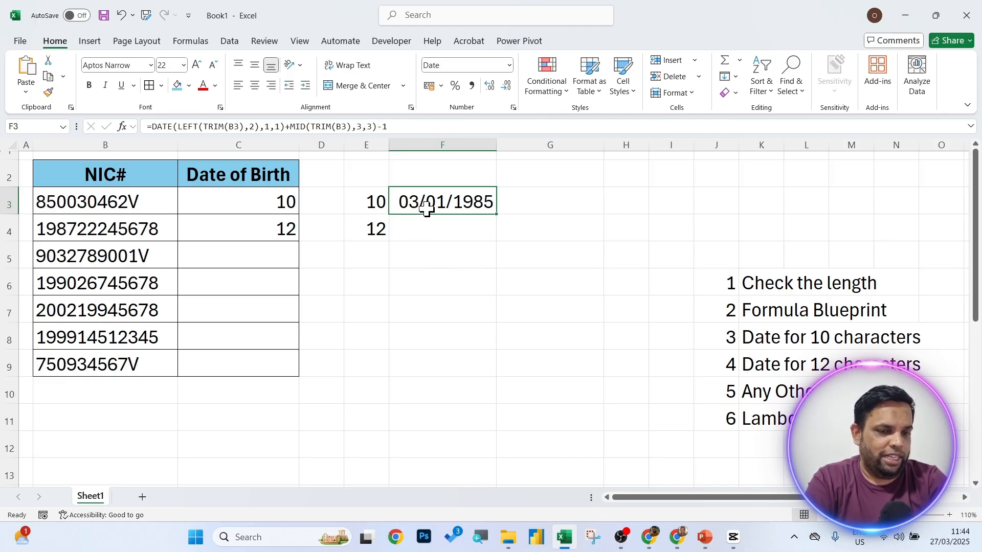
drag(497, 214, 500, 243)
Change F4's LEFT count to 4 and MID start to 5, giving 10/08/1987.
click(467, 225)
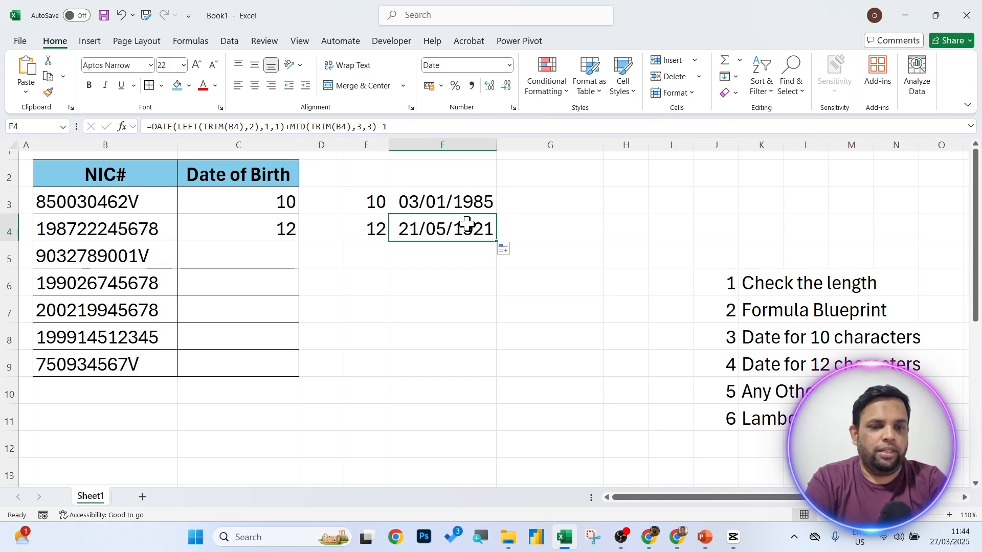
double_click(456, 243)
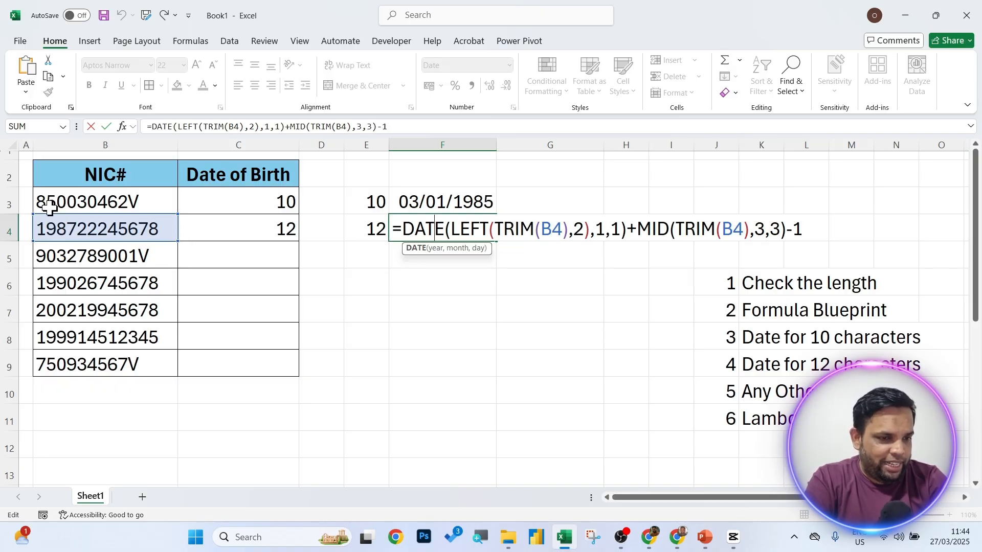
double_click(578, 229)
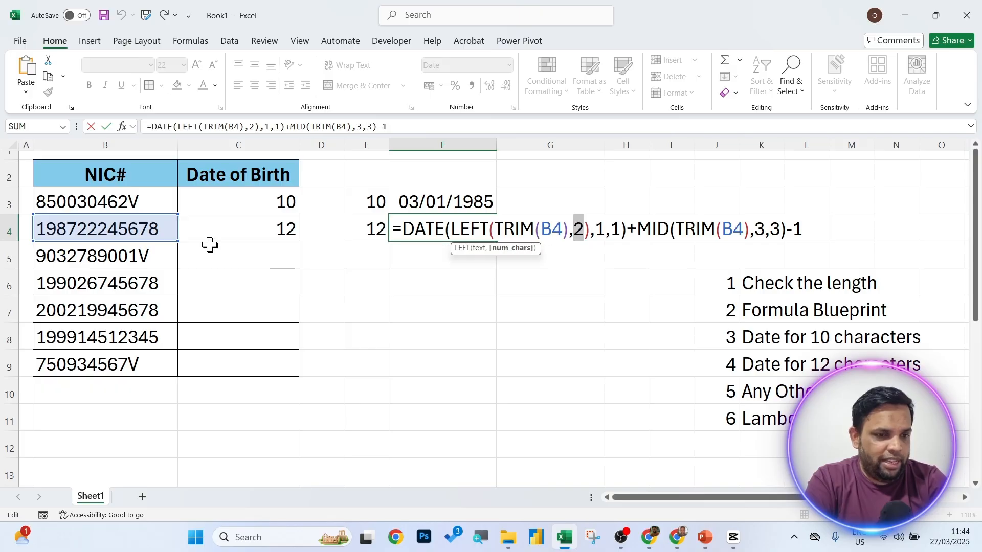
text(4)
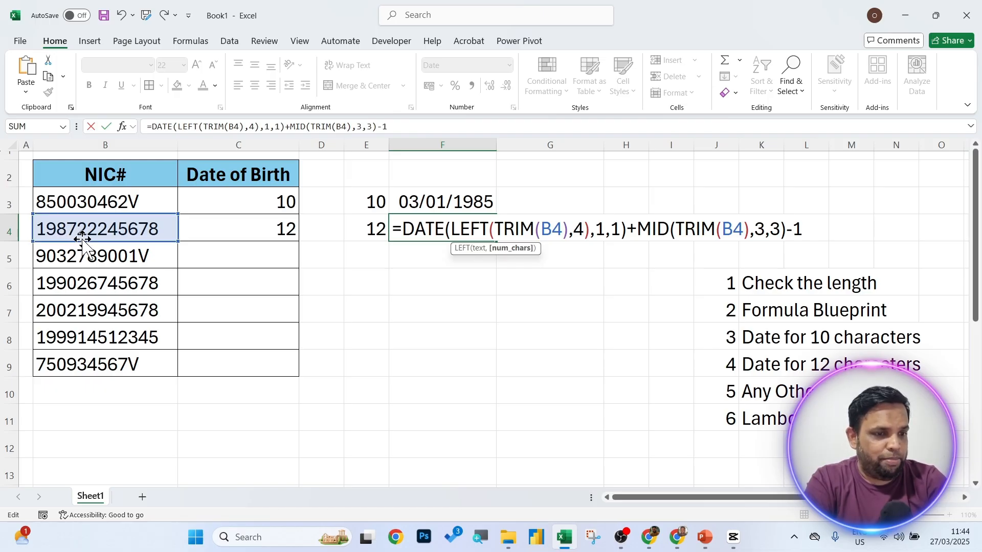
double_click(759, 229)
text(5)
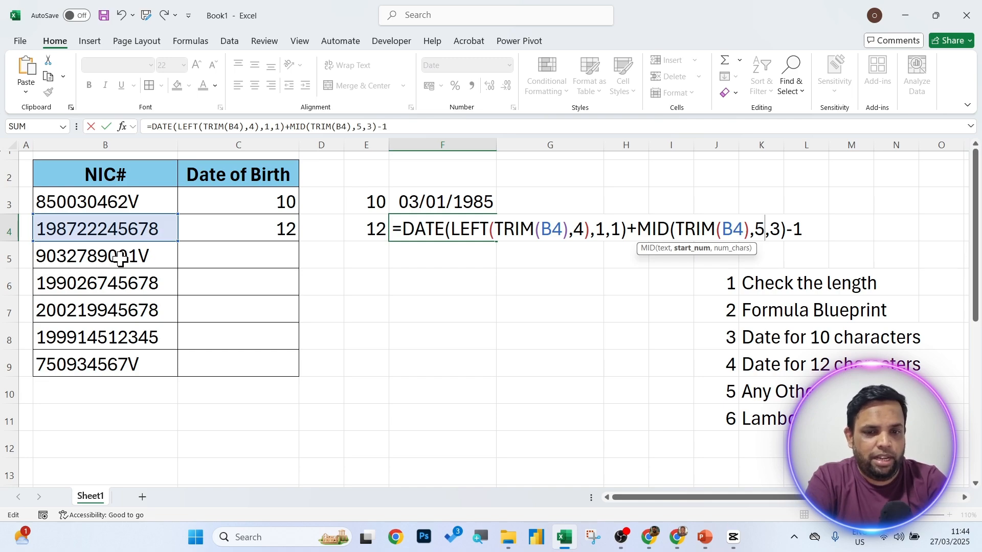
key(Return)
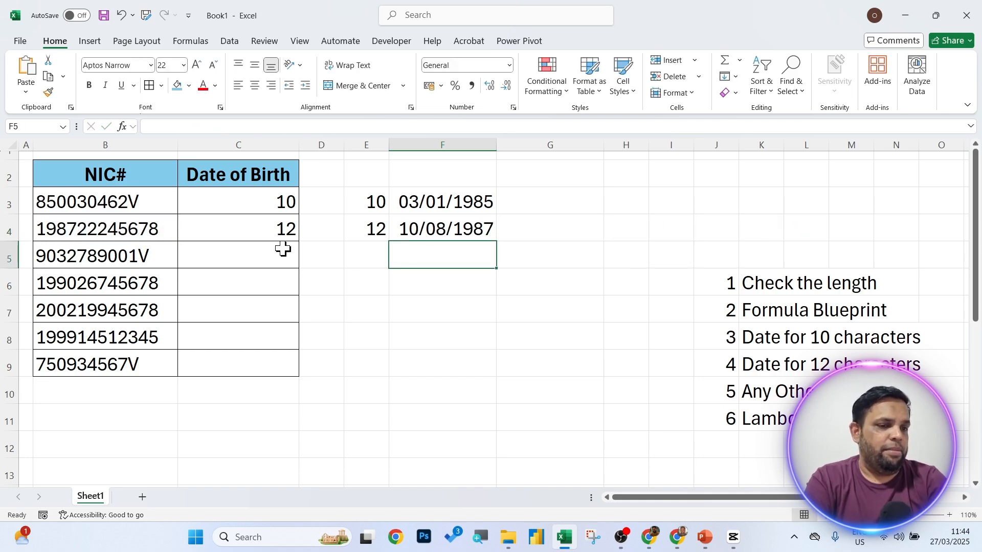
click(441, 228)
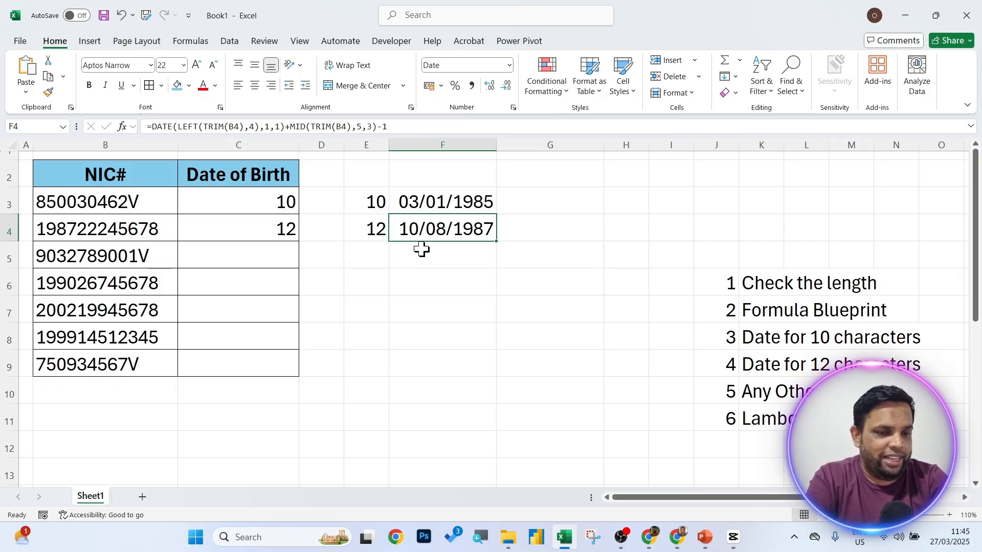
Copy F3's date formula and paste it over the 10 and 12 results in C3's IFS.
click(430, 202)
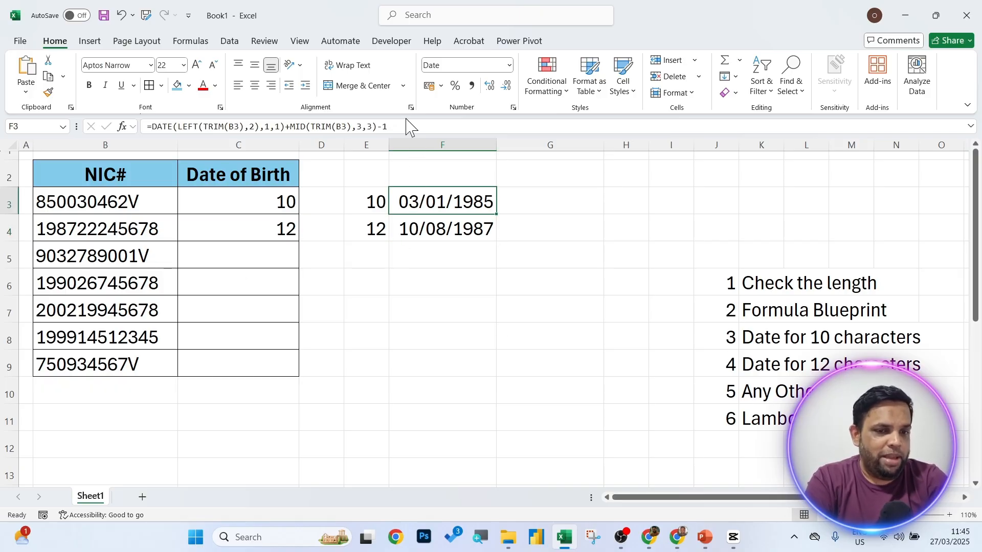
double_click(458, 202)
drag(802, 202, 401, 219)
key(ctrl+c)
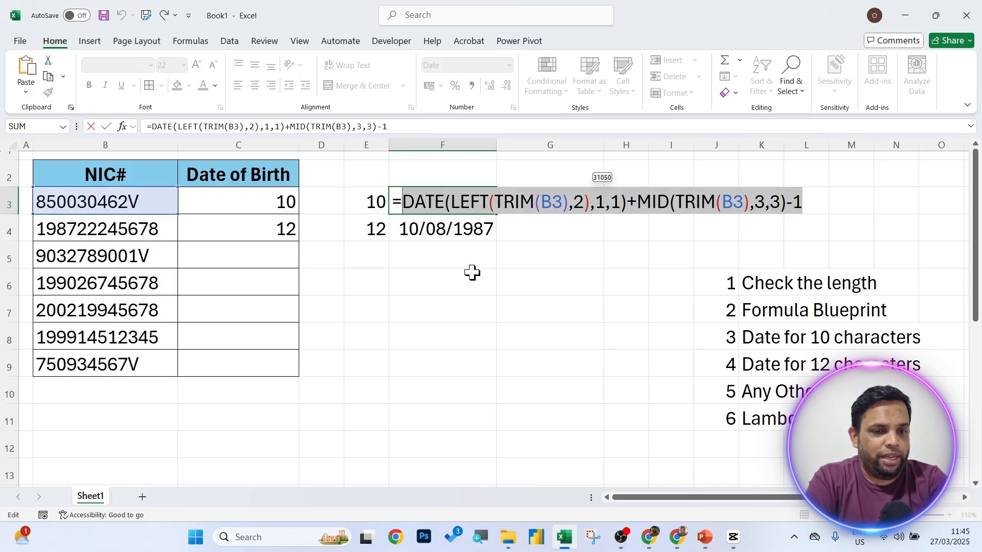
key(Escape)
click(267, 200)
double_click(268, 201)
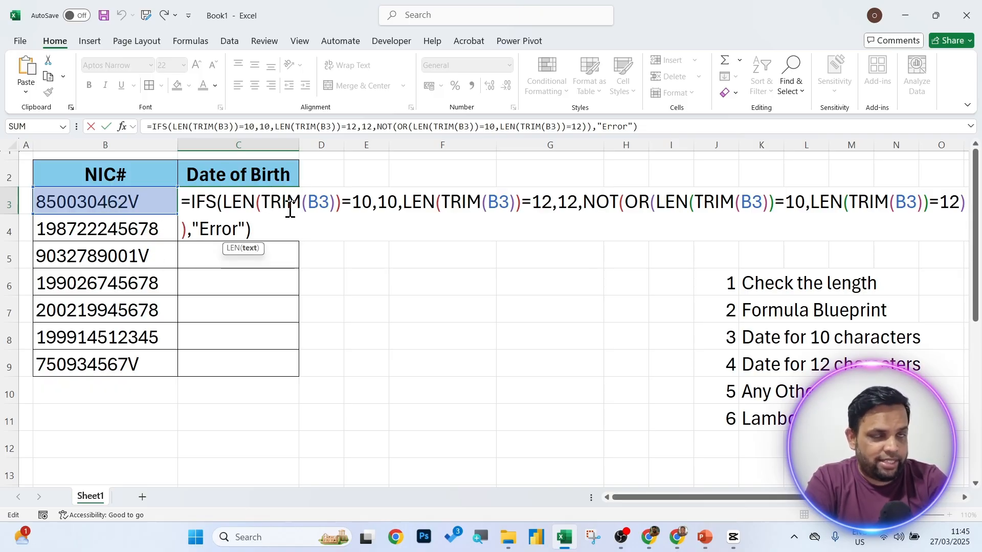
drag(396, 205, 382, 201)
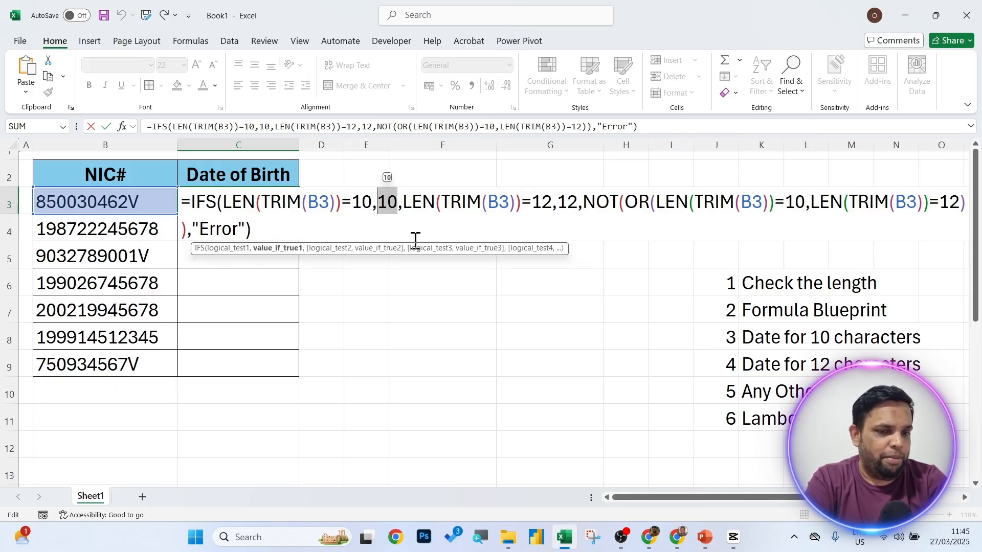
key(ctrl+v)
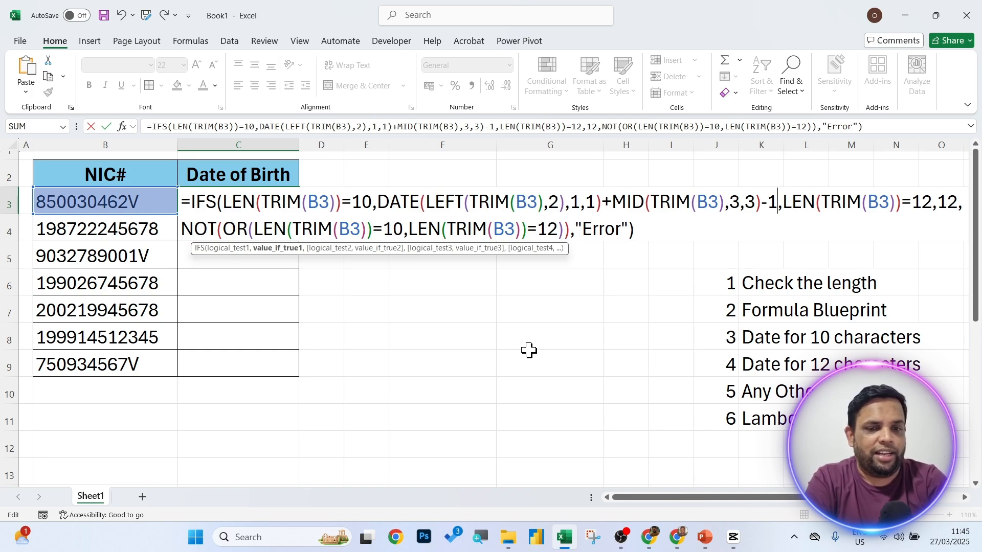
drag(381, 200, 777, 205)
key(ctrl+c)
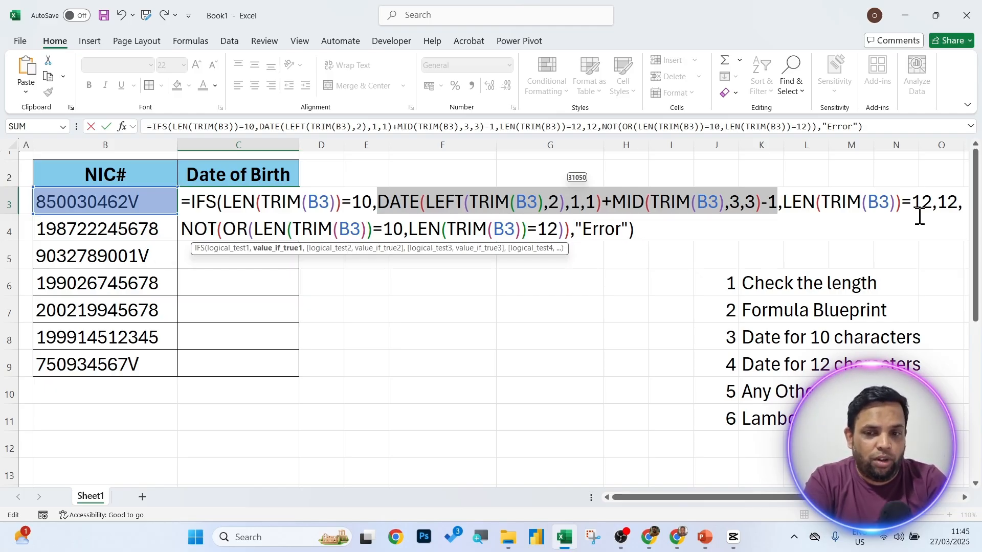
drag(937, 203, 957, 203)
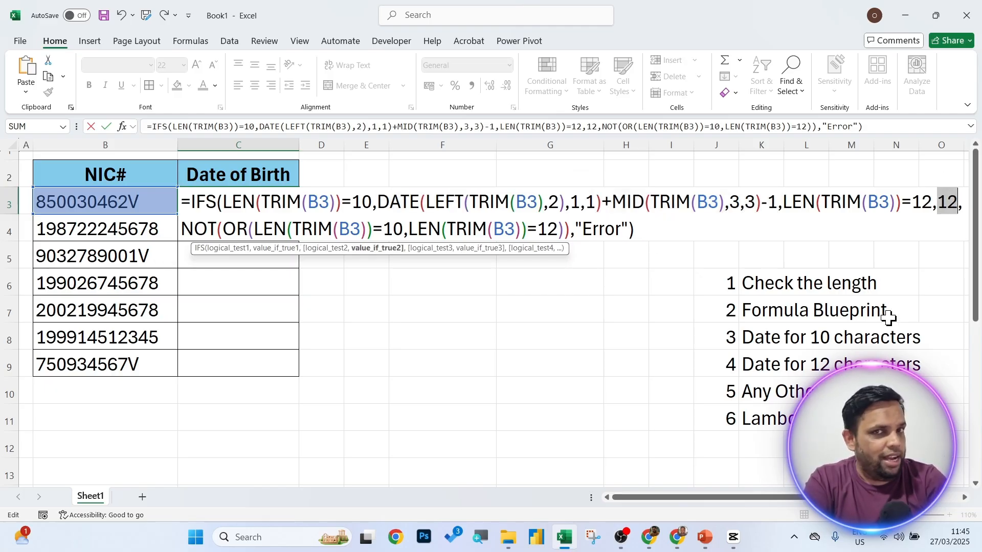
key(ctrl+v)
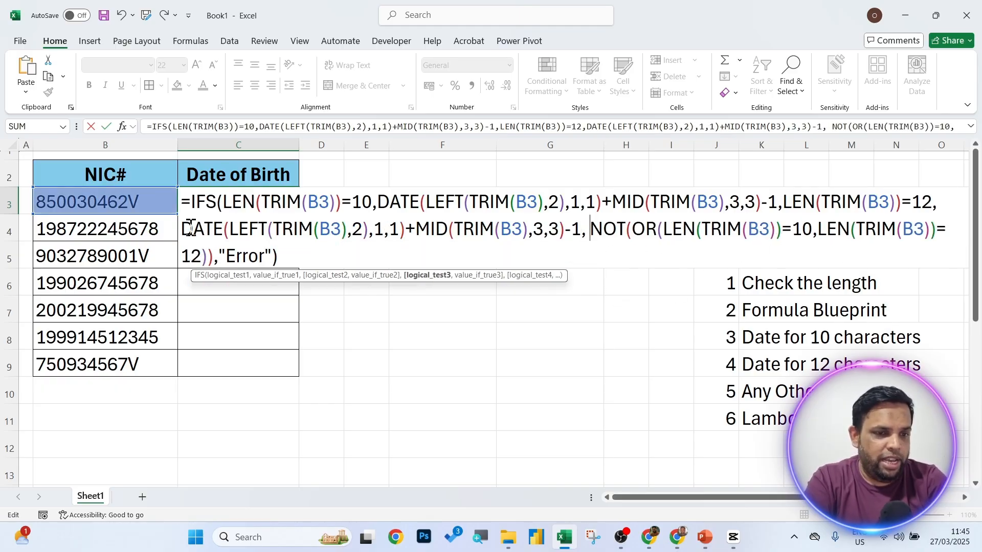
In the 12-character copy, set LEFT's count to 4 and MID's start to 5, giving 31050.
drag(182, 229, 583, 229)
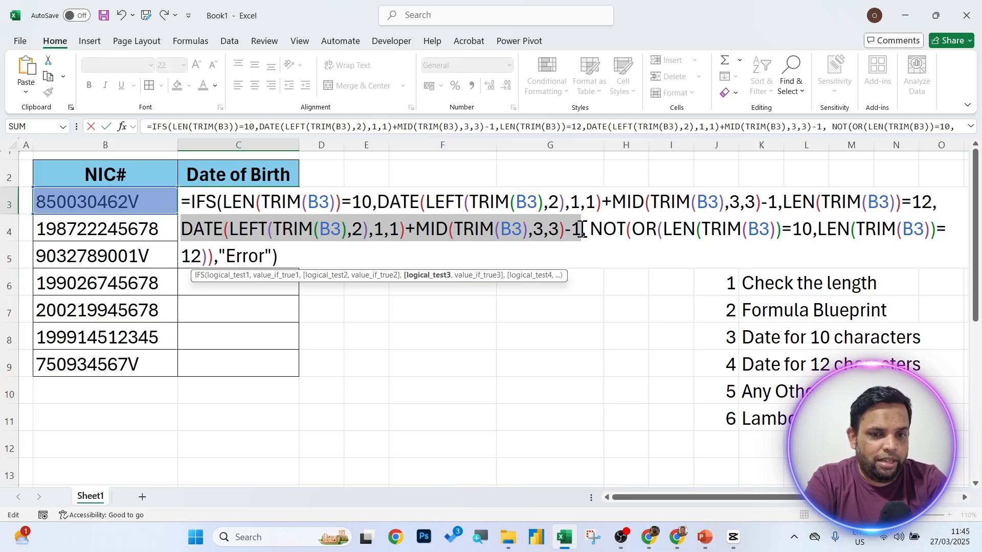
click(289, 229)
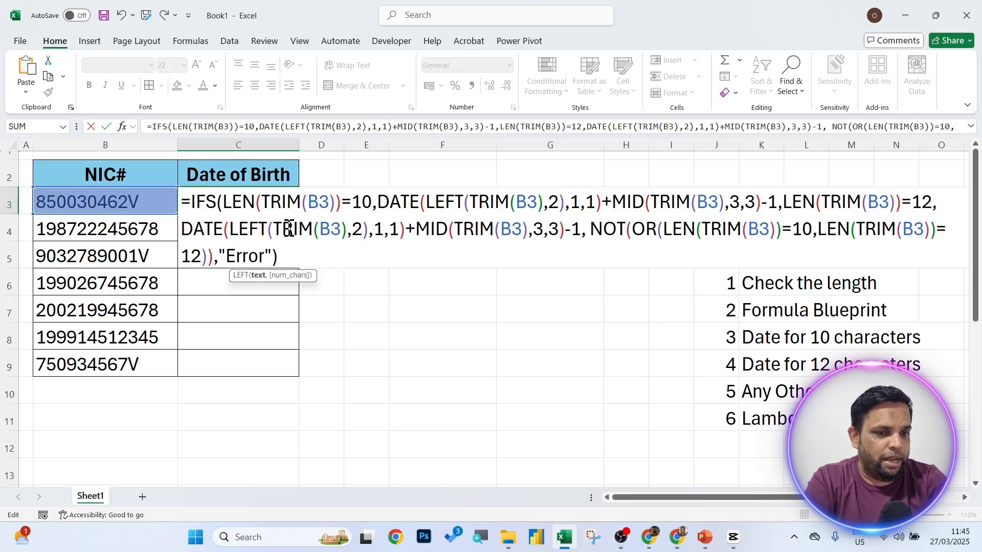
double_click(357, 229)
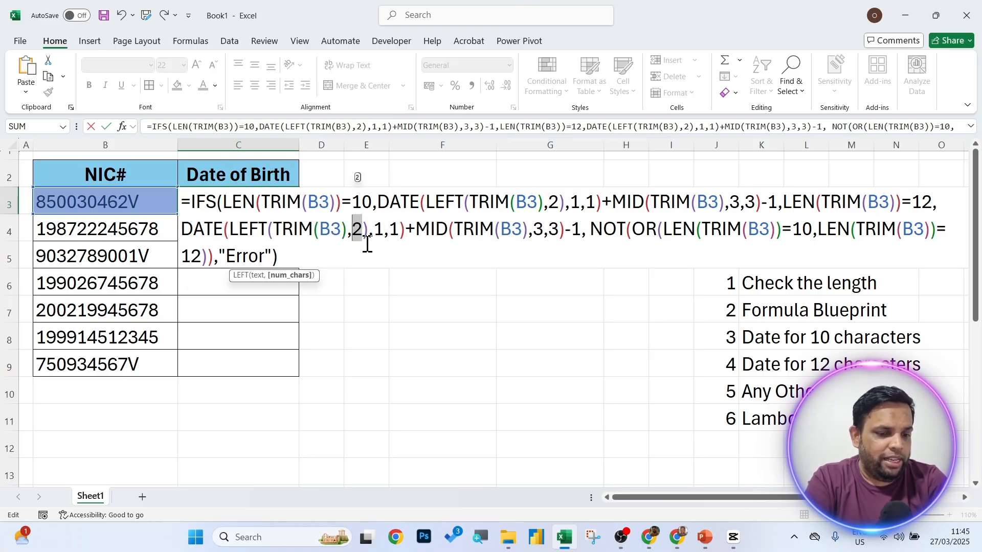
text(4)
double_click(539, 230)
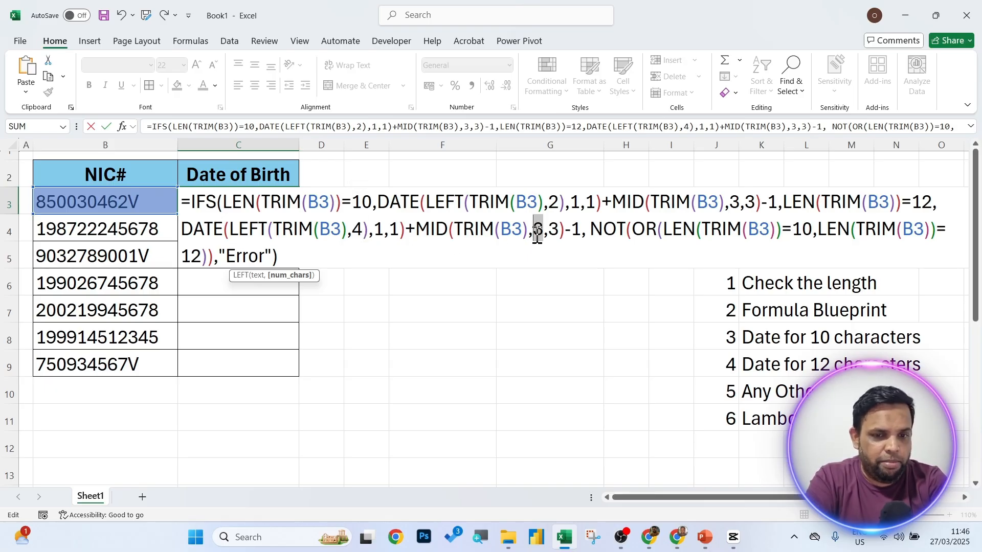
text(5)
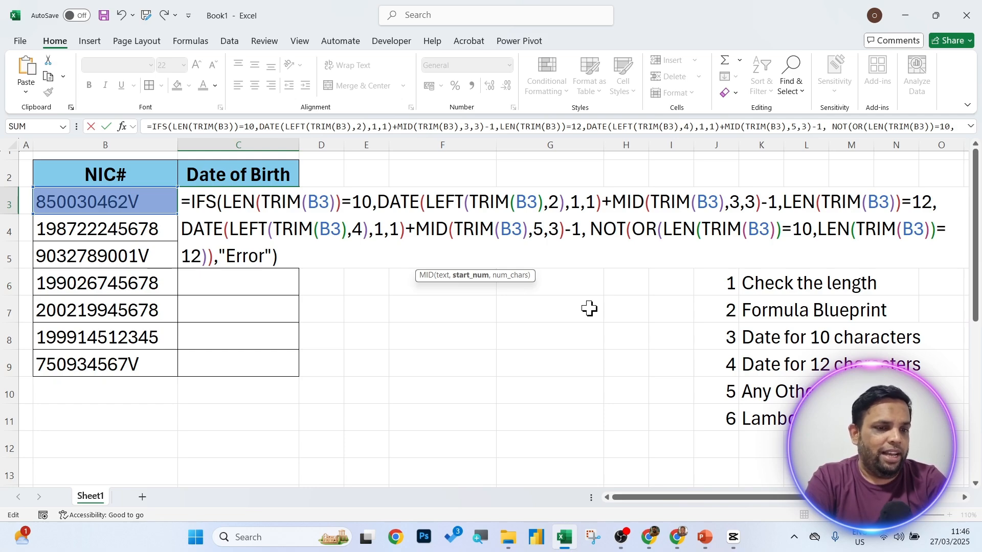
key(Return)
click(270, 203)
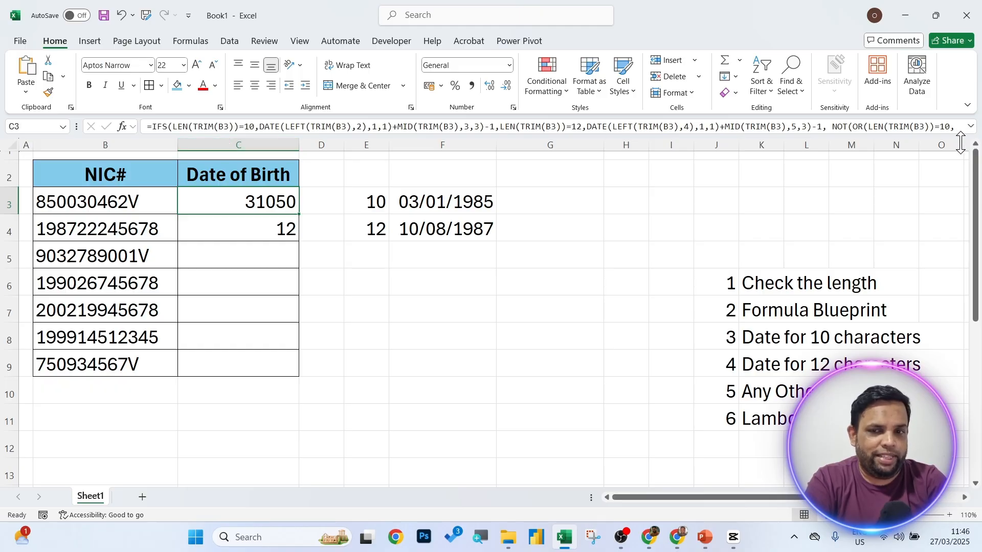
Put the 10-character, 12-character and error-check parts of C3's IFS on separate lines.
drag(961, 144, 960, 169)
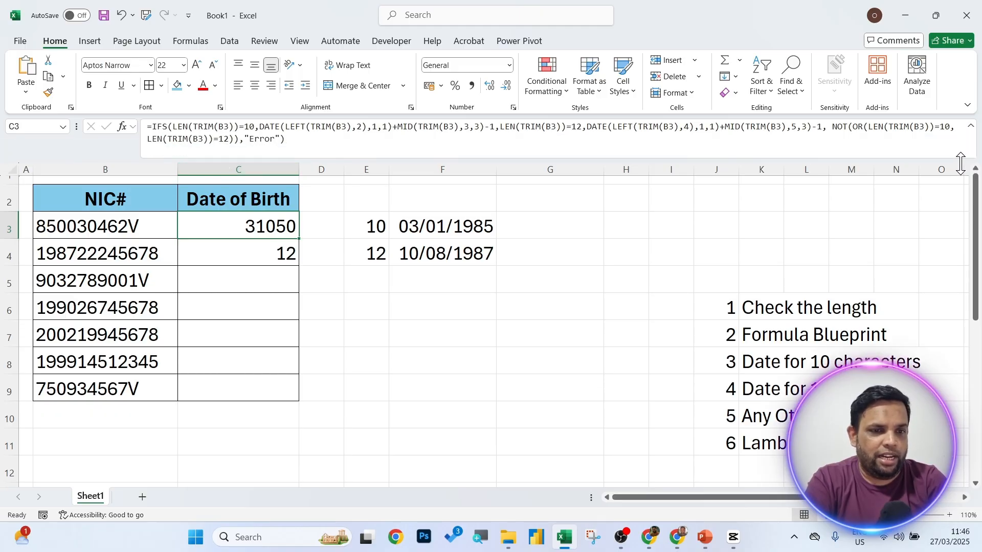
click(196, 128)
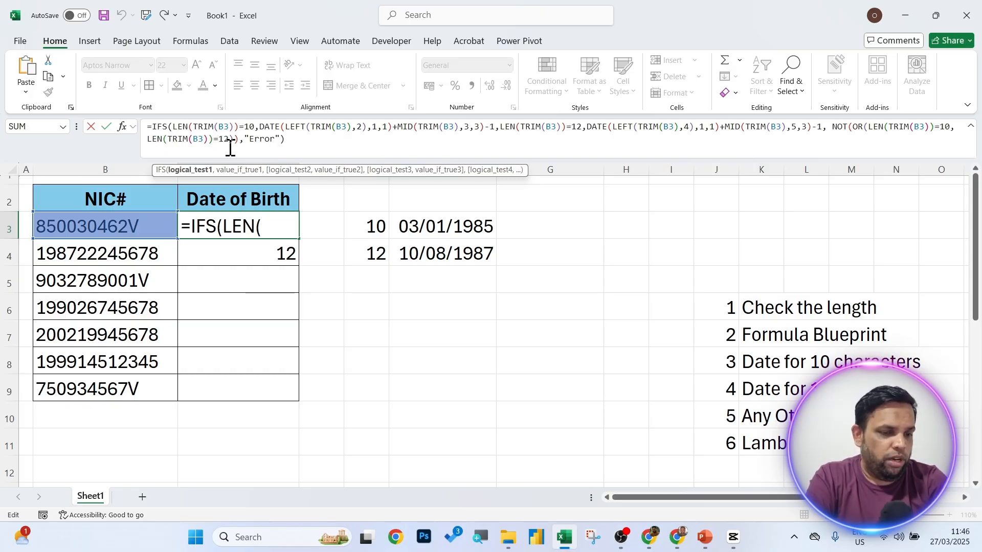
key(alt+Return)
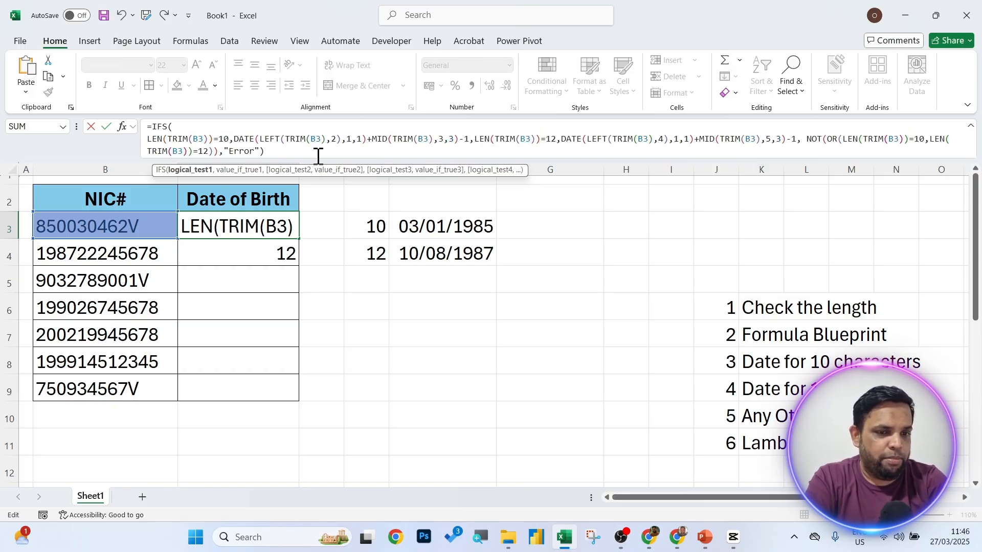
click(474, 139)
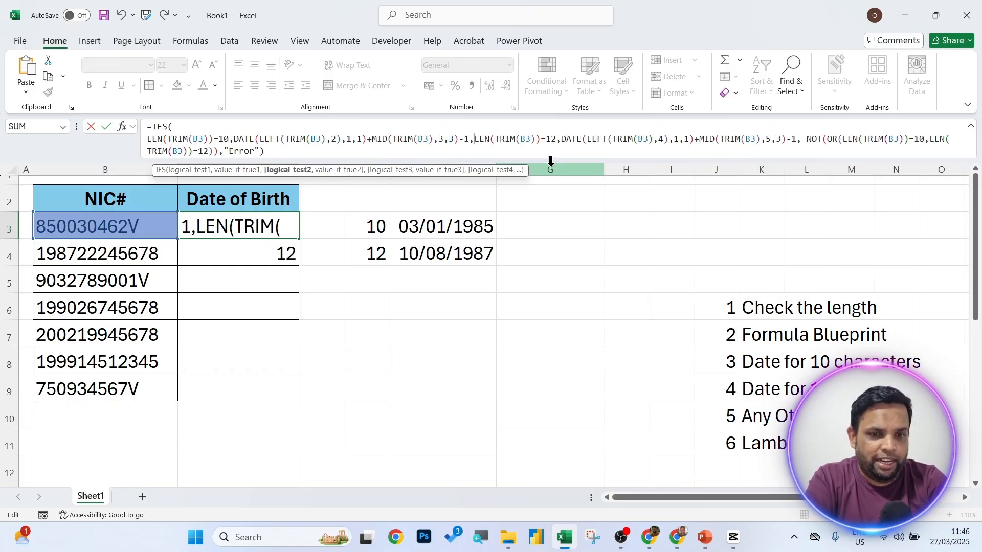
key(alt+Return)
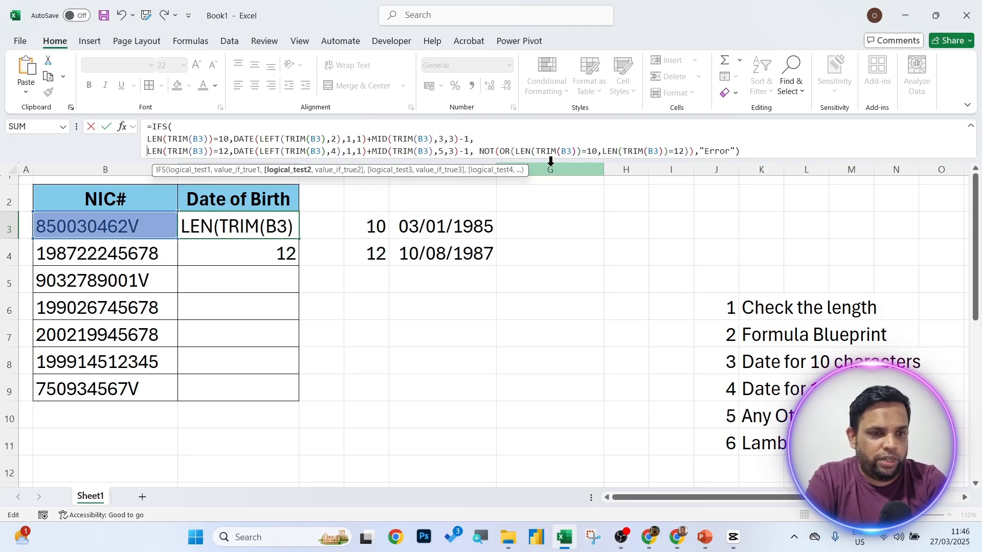
click(482, 152)
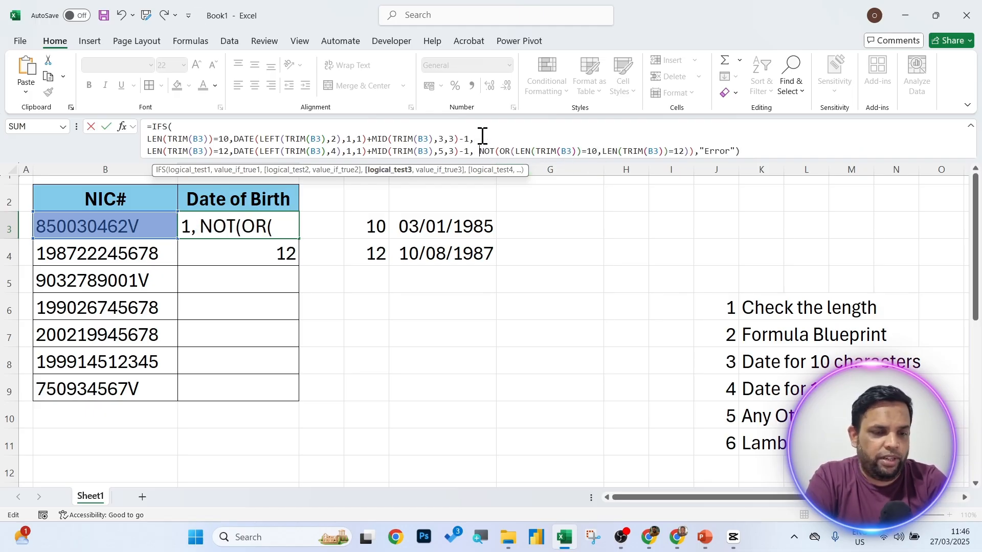
key(alt+Return)
scroll(767, 148, up, 1)
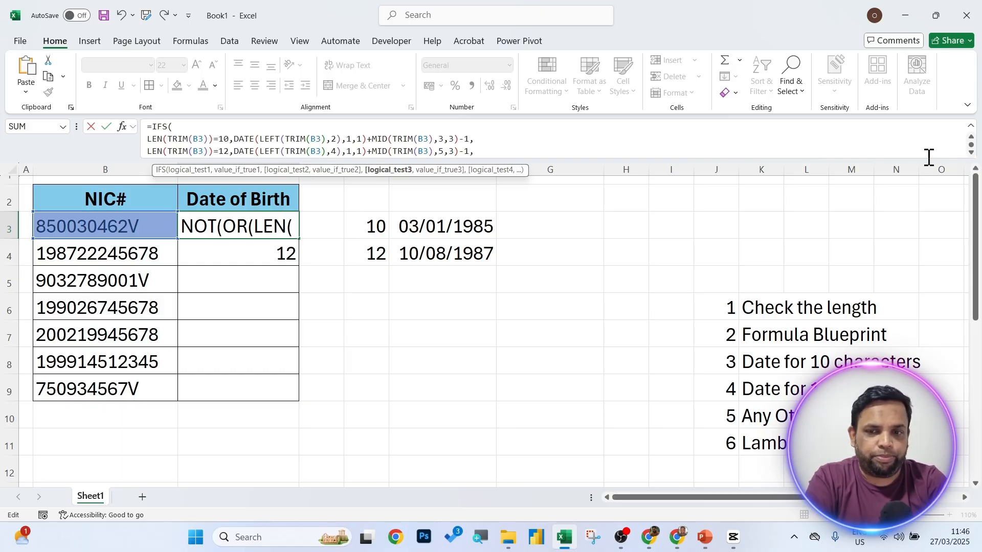
drag(926, 161, 926, 172)
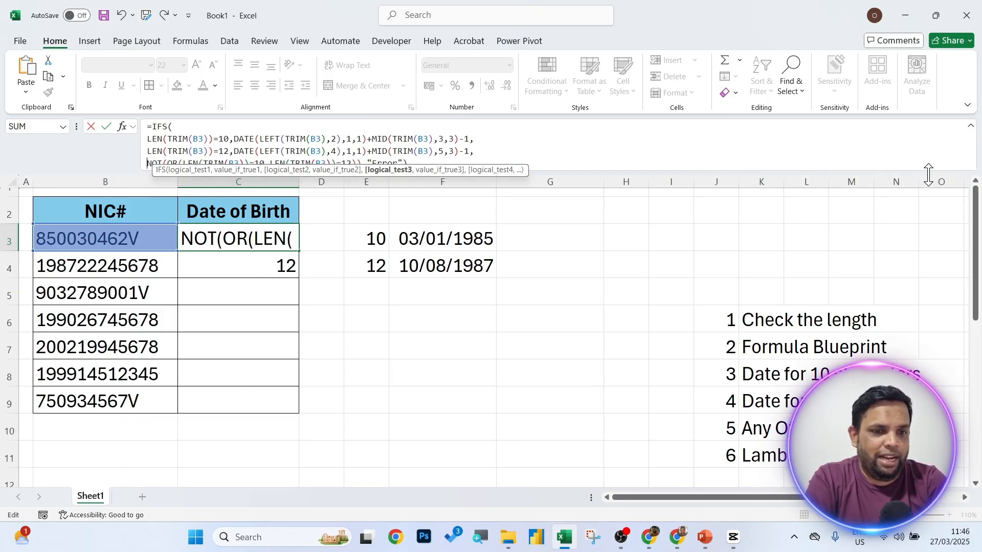
key(Return)
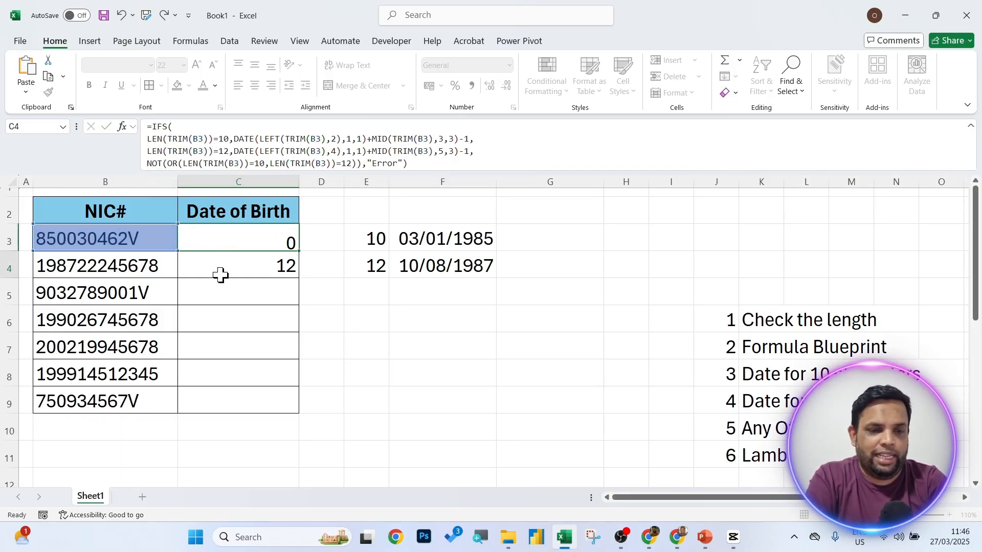
key(Up)
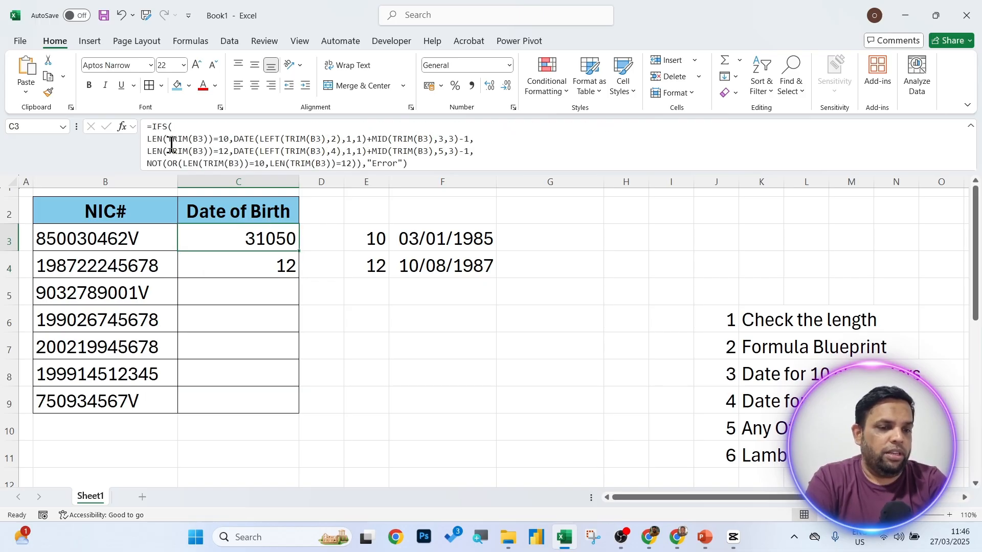
Review the 10-character test, 12-character test and error check in the expanded formula bar.
drag(148, 138, 363, 138)
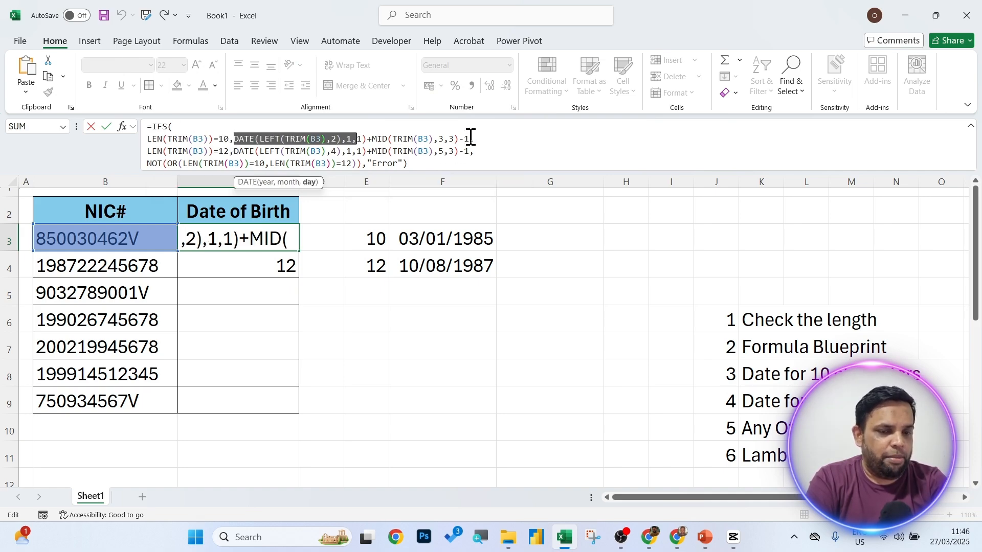
drag(148, 151, 505, 153)
click(241, 151)
drag(148, 164, 277, 170)
key(Return)
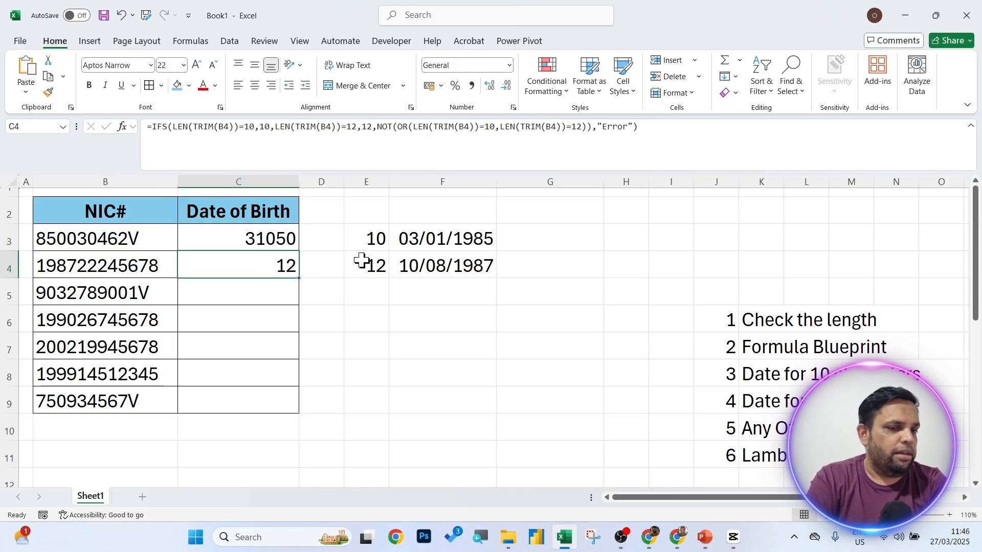
click(268, 234)
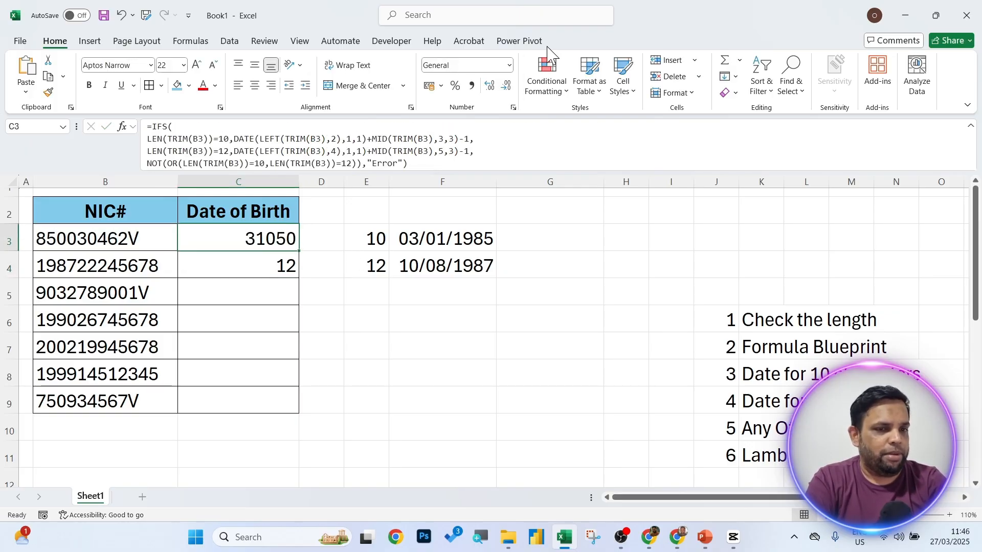
Format C3 as Short Date and fill its formula down to C9.
click(509, 65)
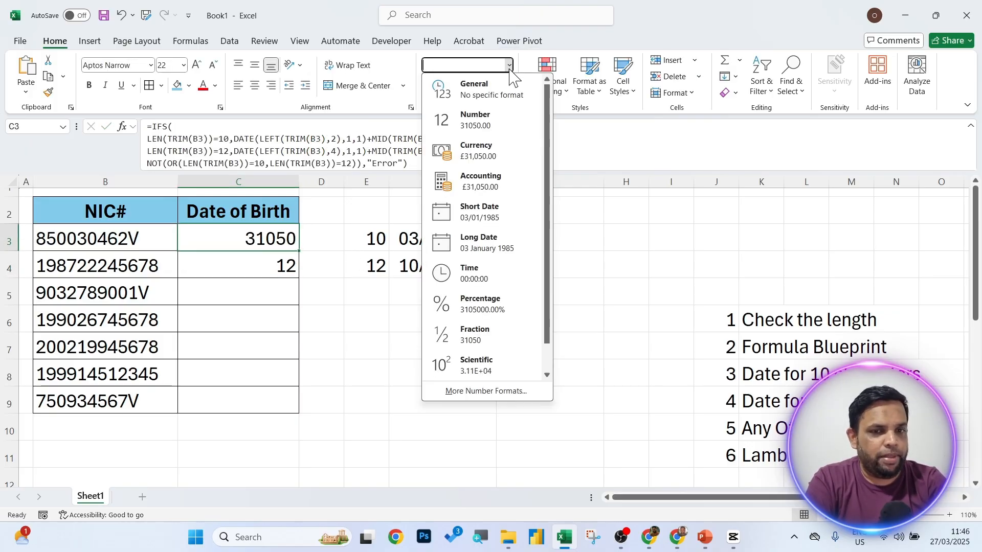
click(467, 212)
click(416, 295)
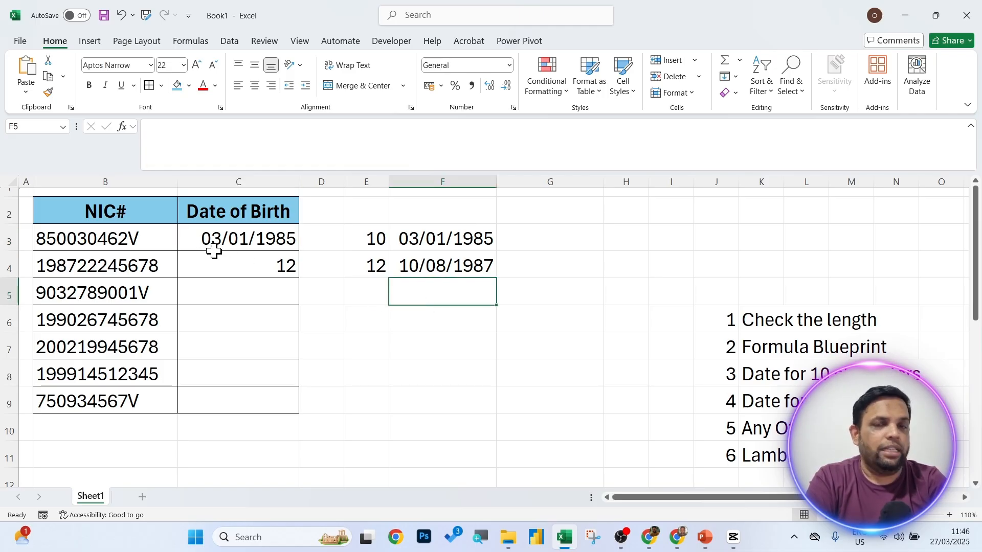
click(292, 241)
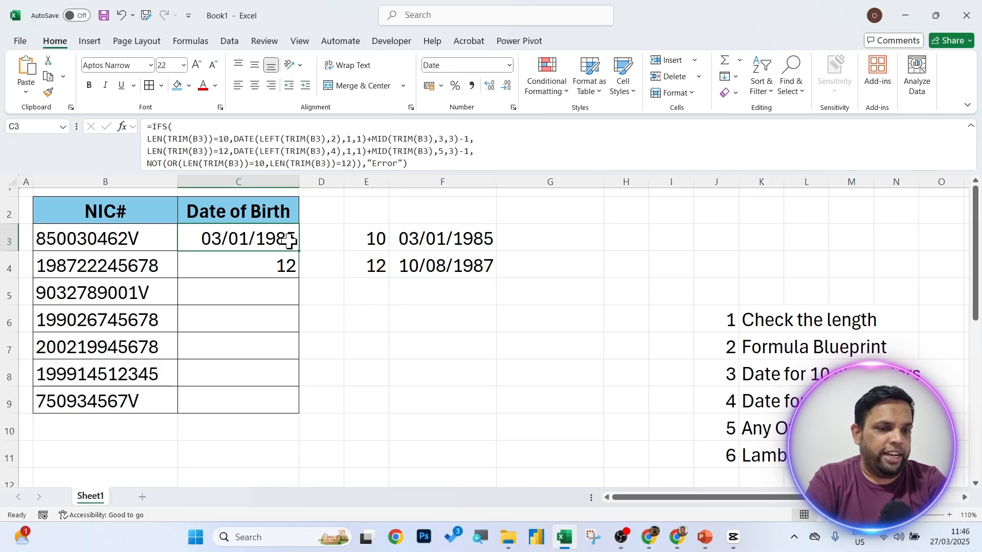
drag(299, 253, 300, 412)
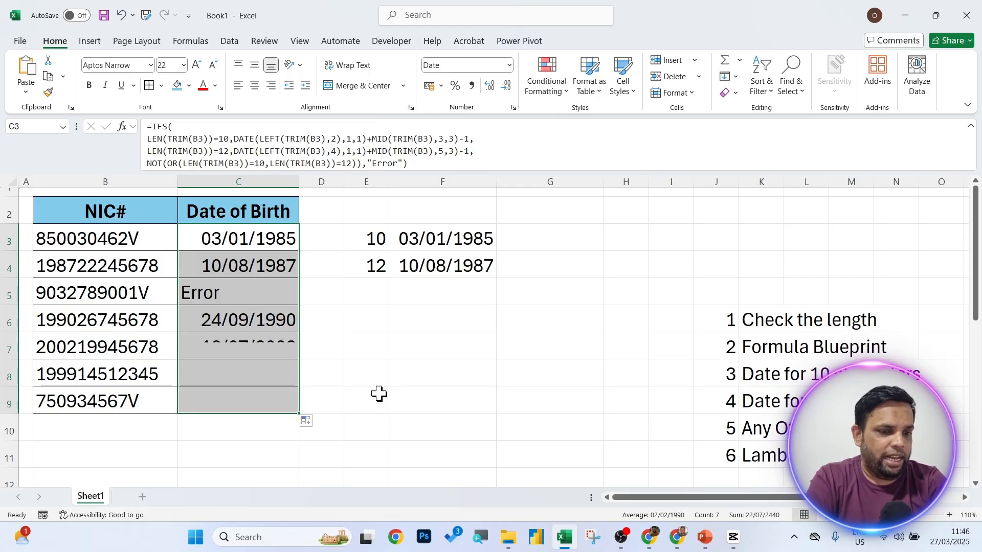
click(396, 374)
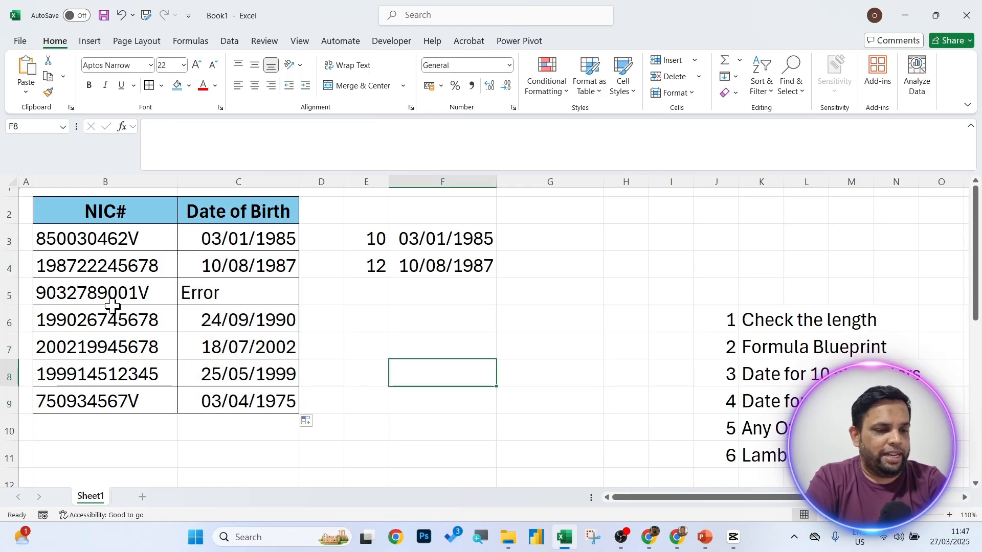
Delete the extra 0 from B5's NIC to show 23/11/1990, then select C3's formula text.
double_click(128, 292)
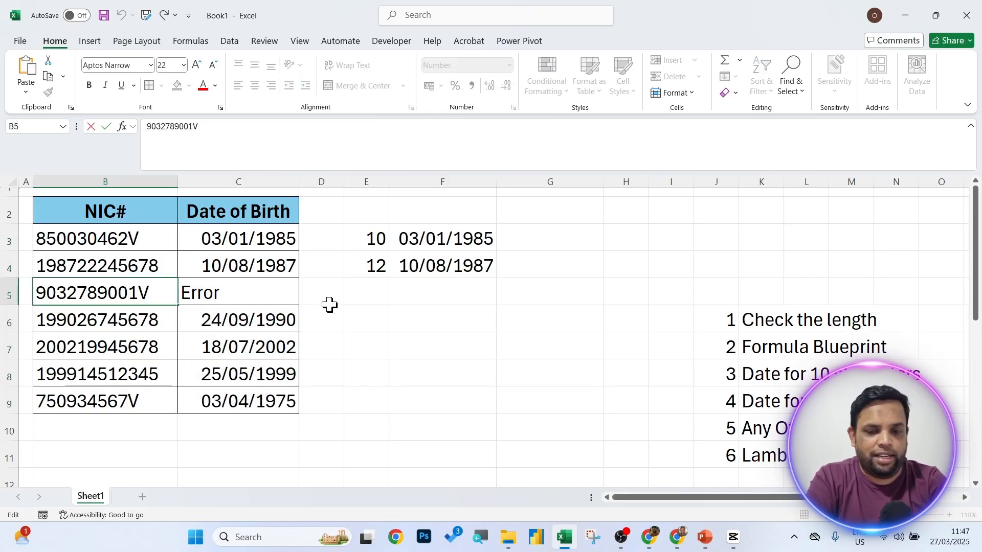
key(BackSpace)
click(474, 284)
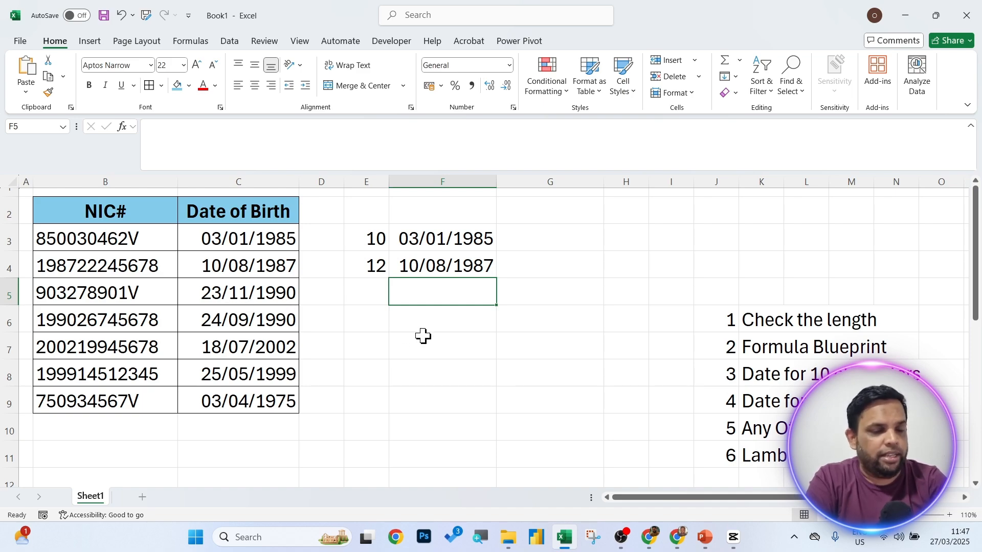
click(276, 238)
drag(409, 164, 143, 128)
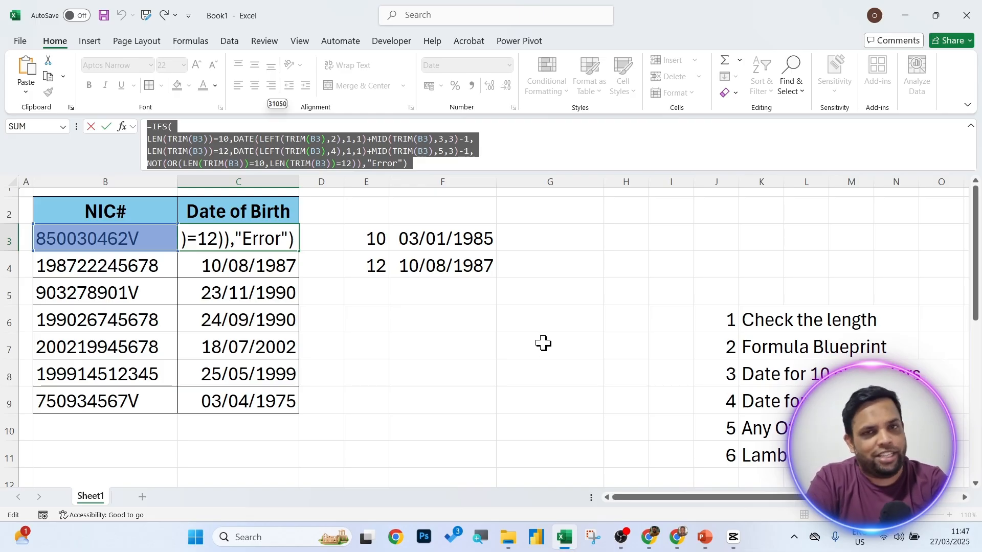
Wrap C3's IFS formula in LAMBDA with the parameter NIC_Number.
key(Escape)
double_click(251, 239)
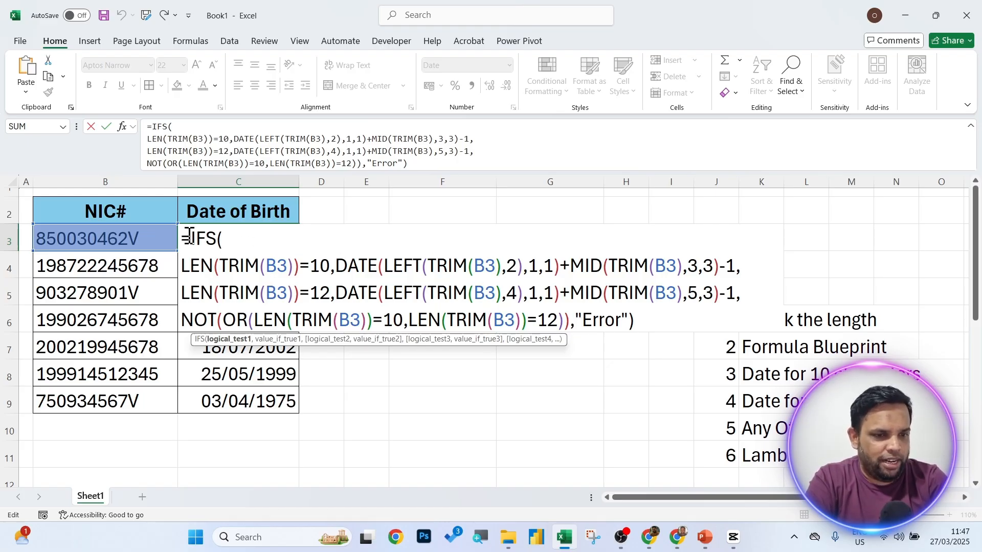
drag(193, 236, 638, 320)
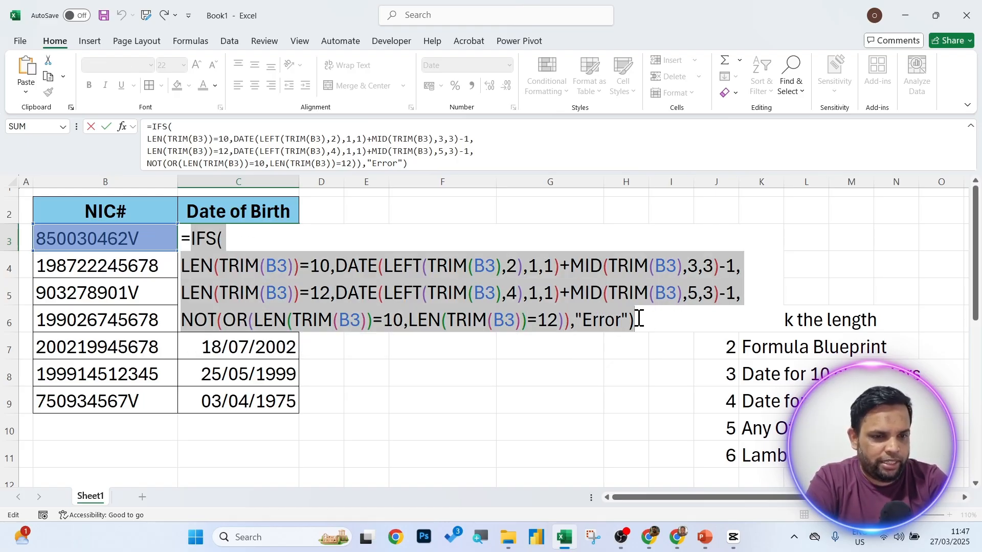
click(194, 239)
text(lambd)
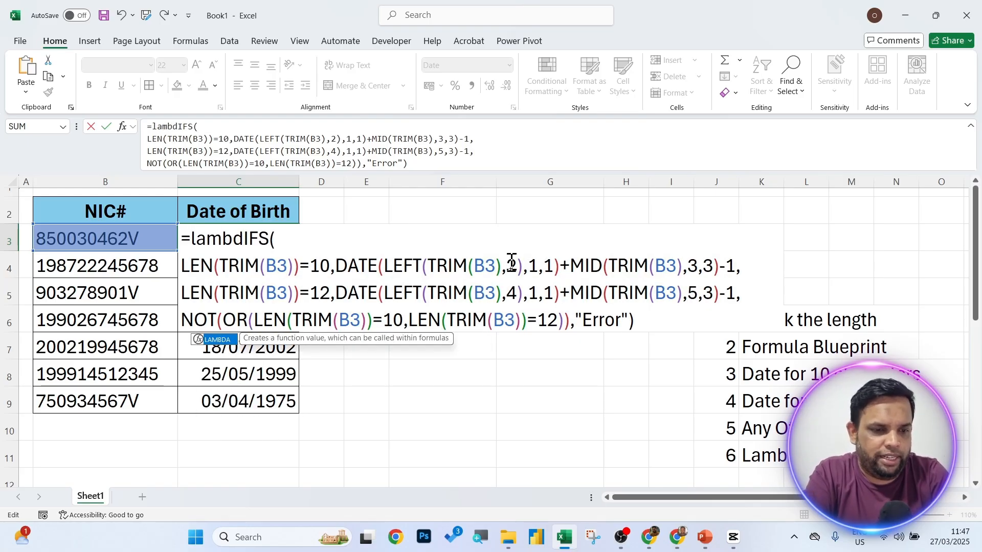
key(Tab)
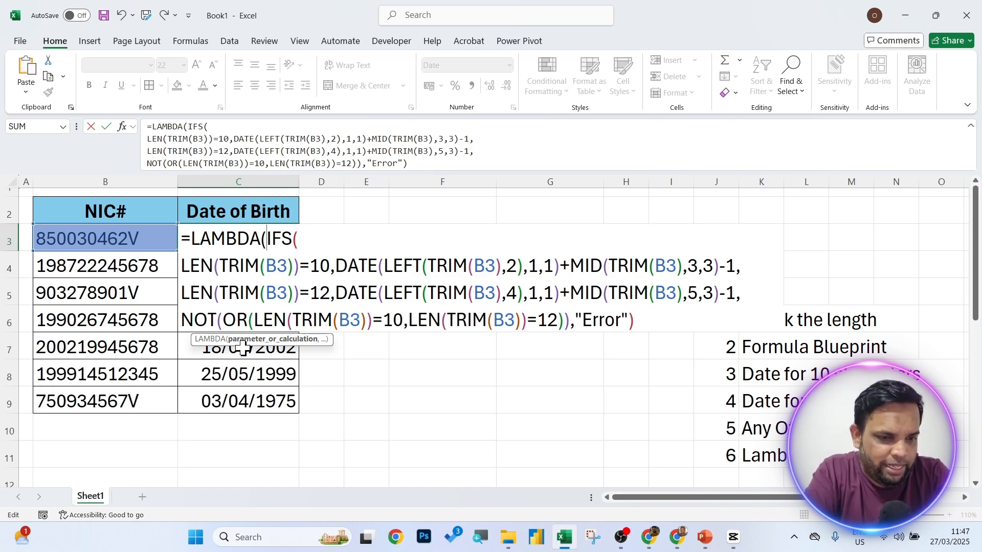
text(NIC_)
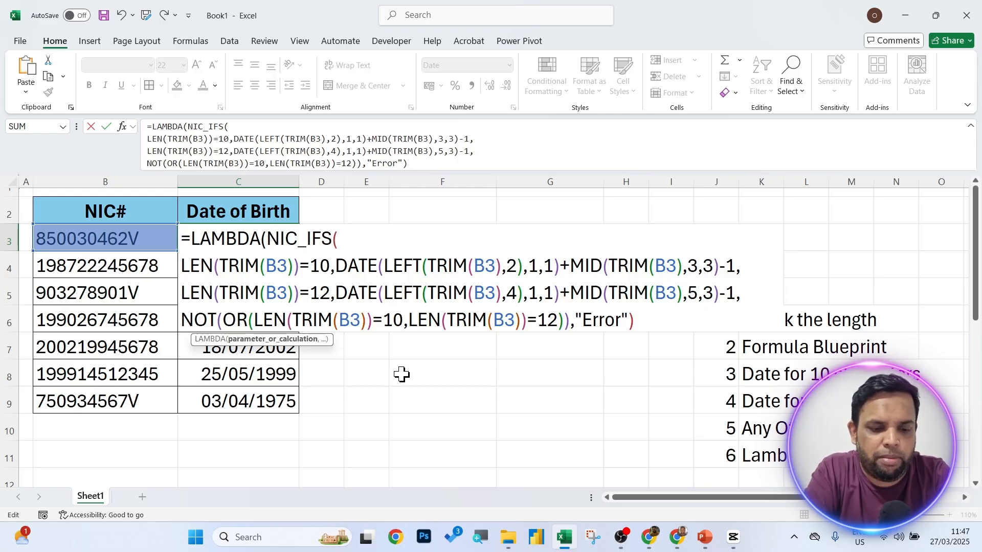
text(Number)
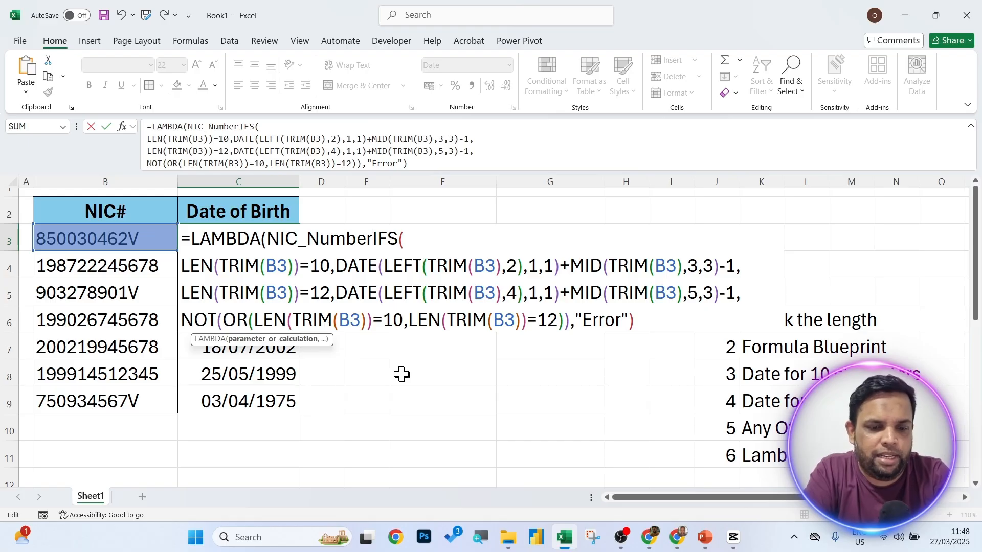
text(,)
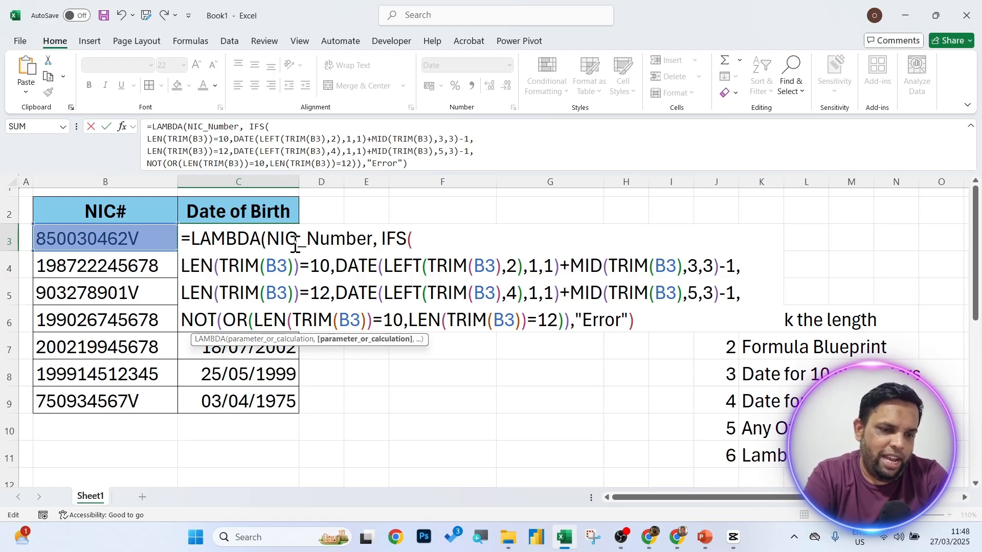
Replace all eight B3 references in the formula with NIC_Number.
double_click(296, 247)
key(ctrl+c)
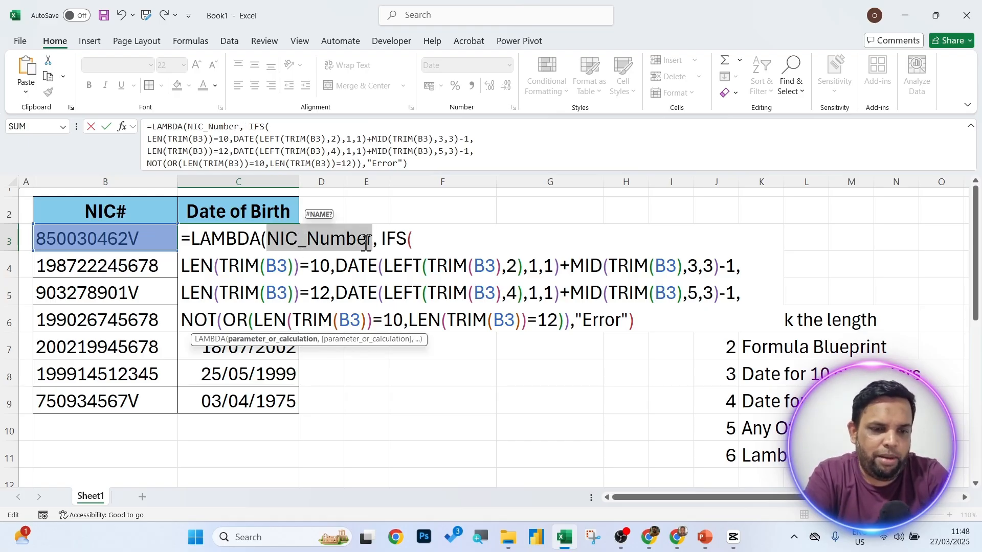
drag(381, 238, 636, 317)
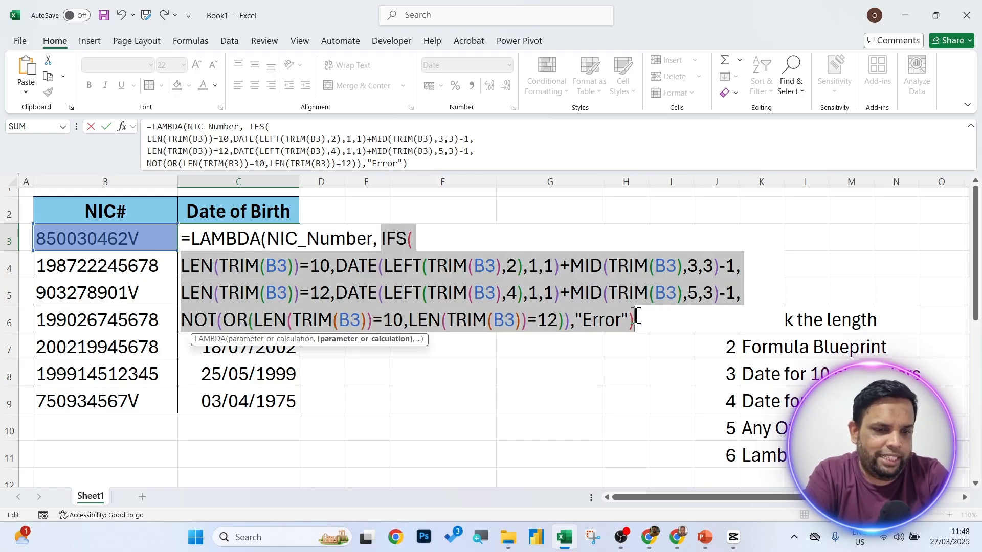
click(390, 241)
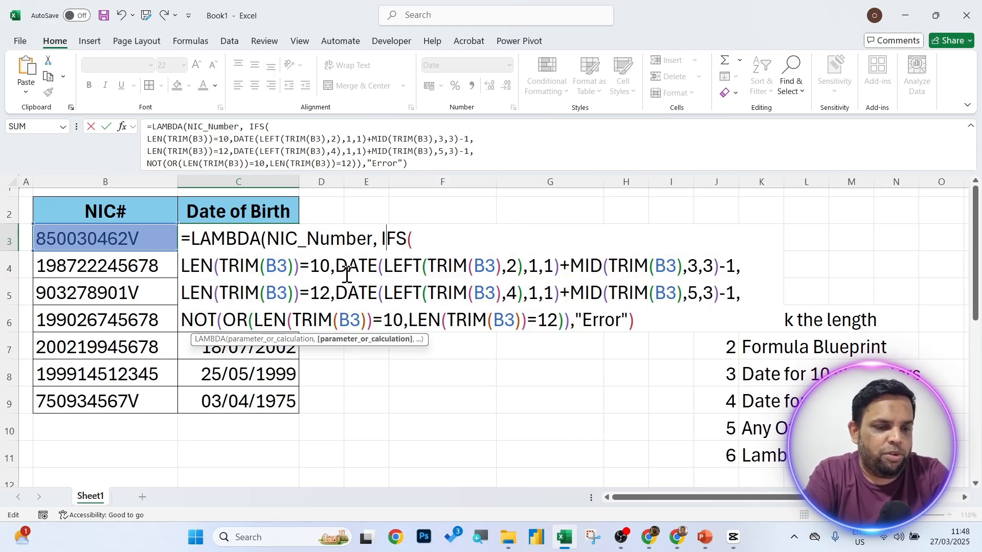
double_click(281, 266)
key(ctrl+v)
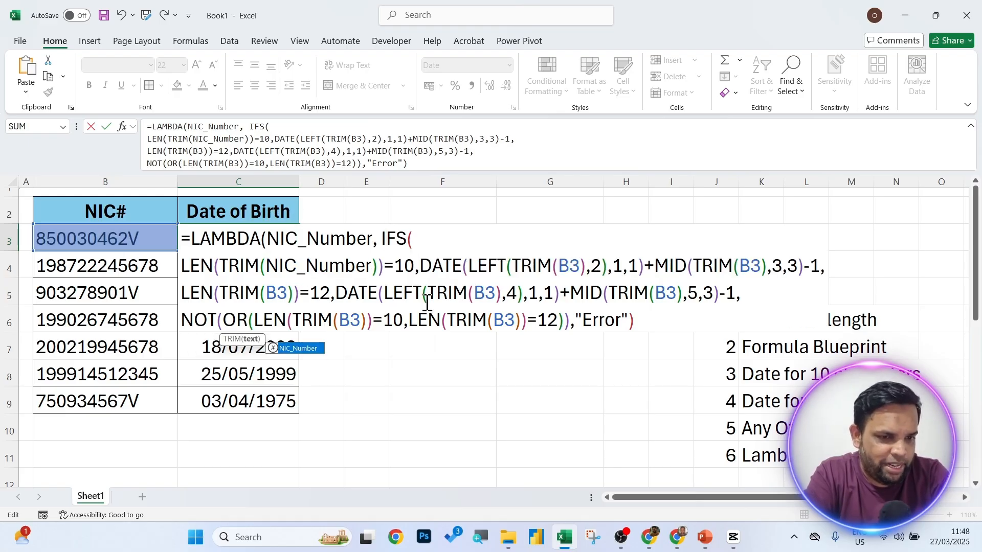
double_click(576, 263)
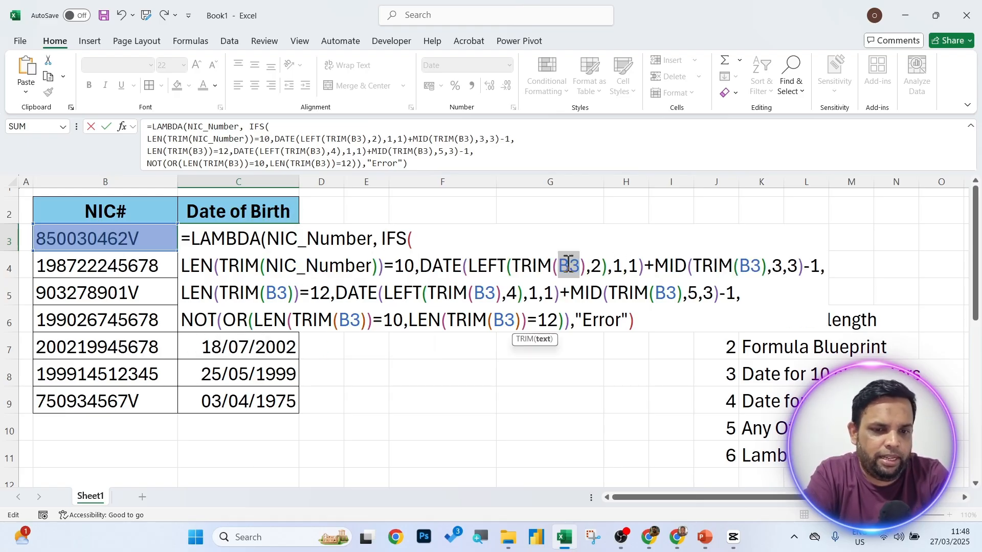
key(ctrl+v)
double_click(832, 264)
key(ctrl+v)
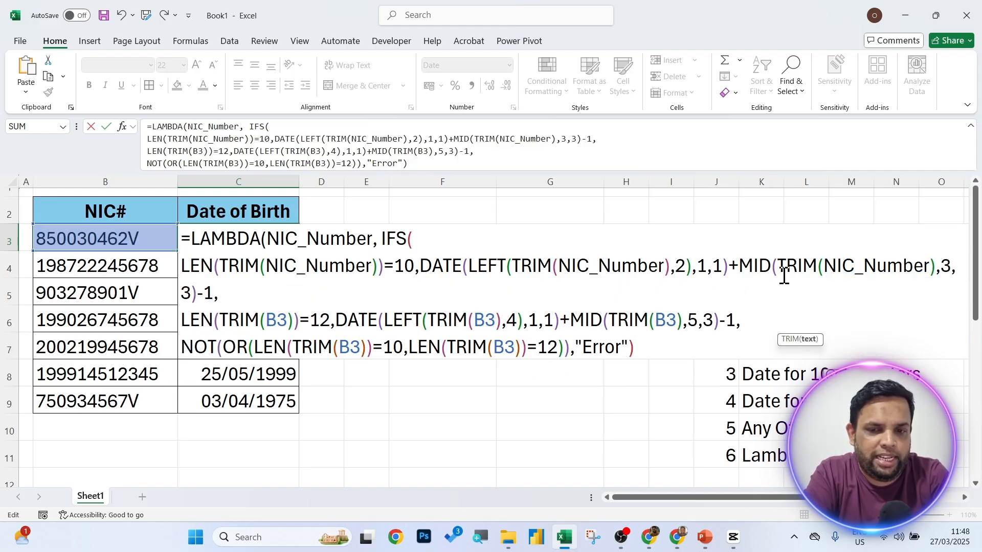
double_click(278, 315)
key(ctrl+v)
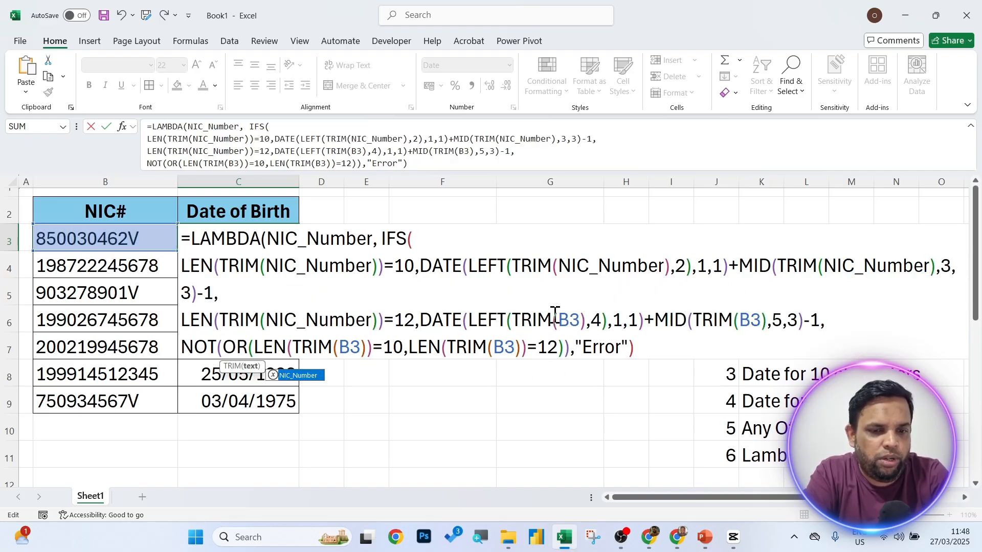
double_click(564, 317)
key(ctrl+v)
double_click(838, 321)
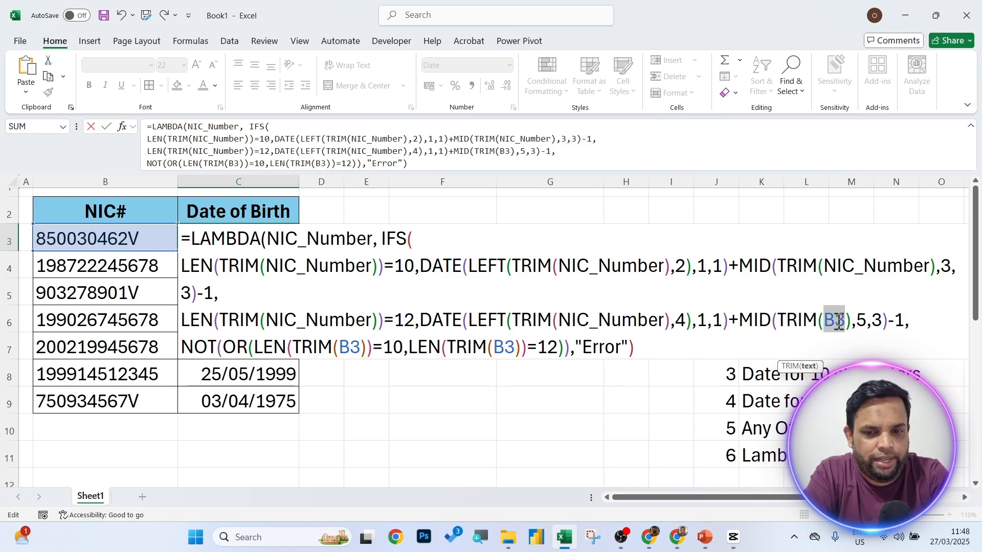
key(ctrl+v)
double_click(354, 372)
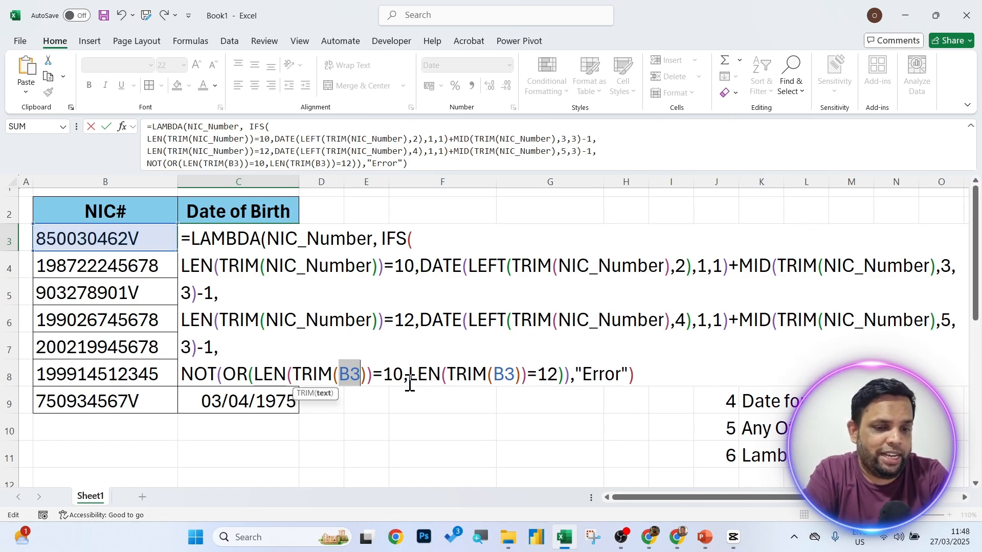
key(ctrl+v)
double_click(592, 372)
key(ctrl+v)
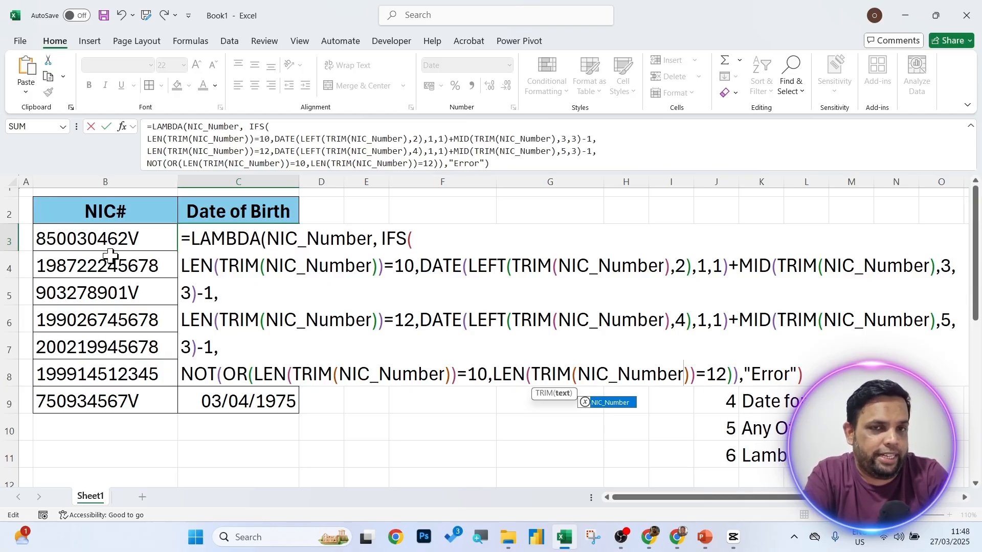
Add the closing parenthesis to =LAMBDA(NIC_Number, IFS(...)) and enter it, producing #CALC!
drag(267, 238, 806, 372)
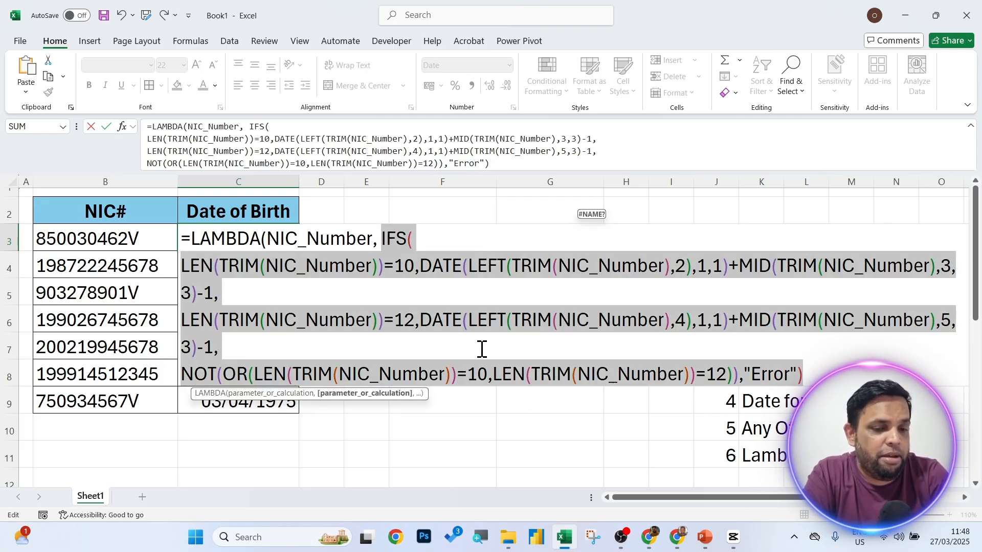
click(323, 260)
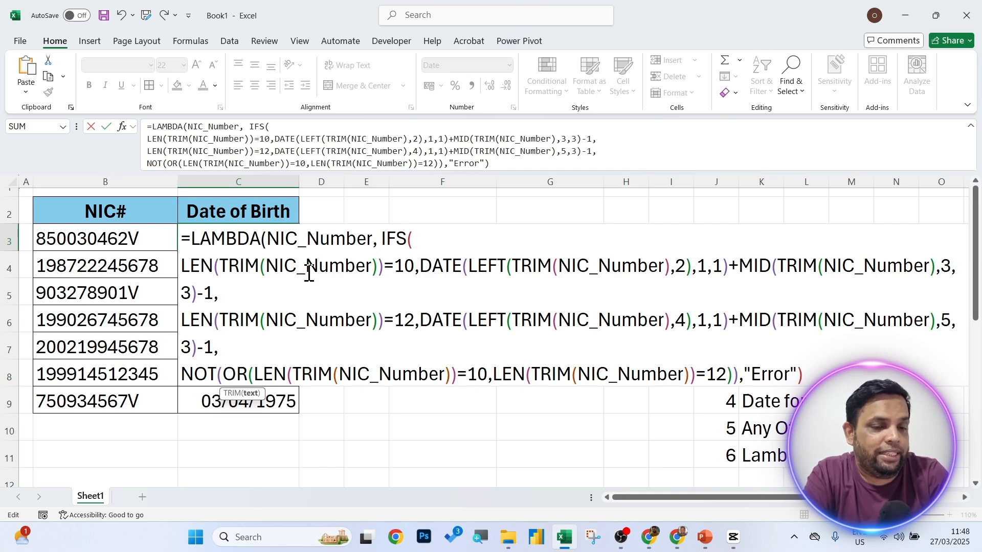
drag(267, 238, 374, 239)
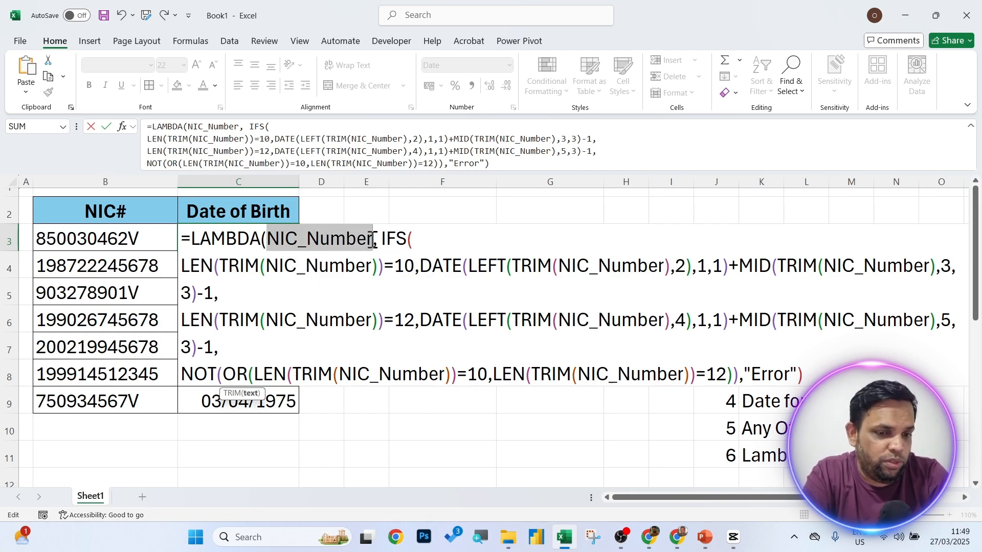
drag(265, 266, 372, 271)
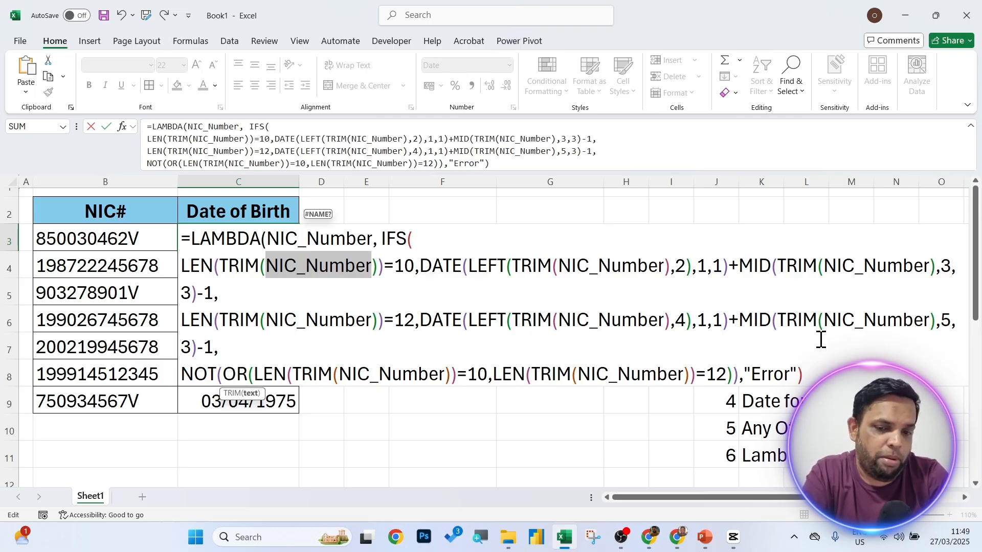
click(818, 374)
text())
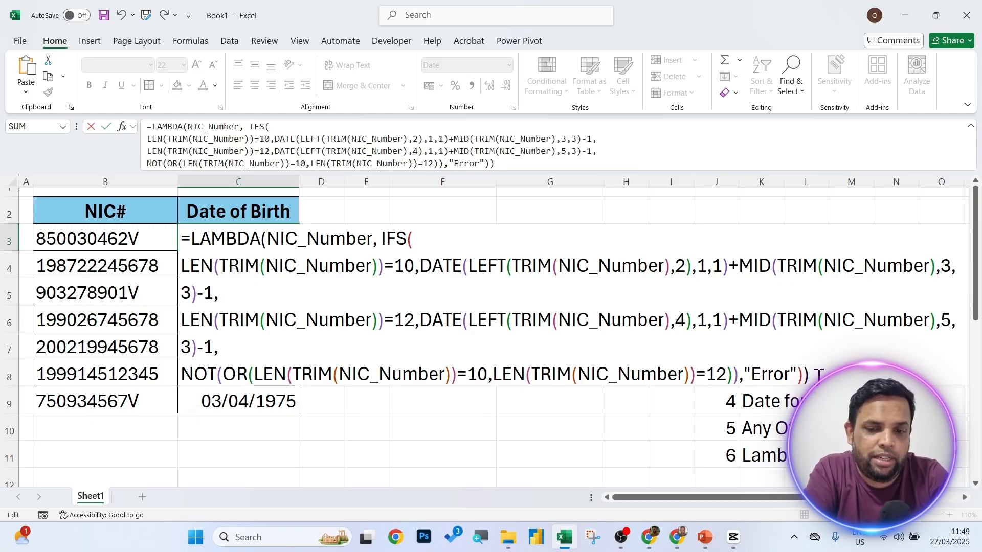
key(Return)
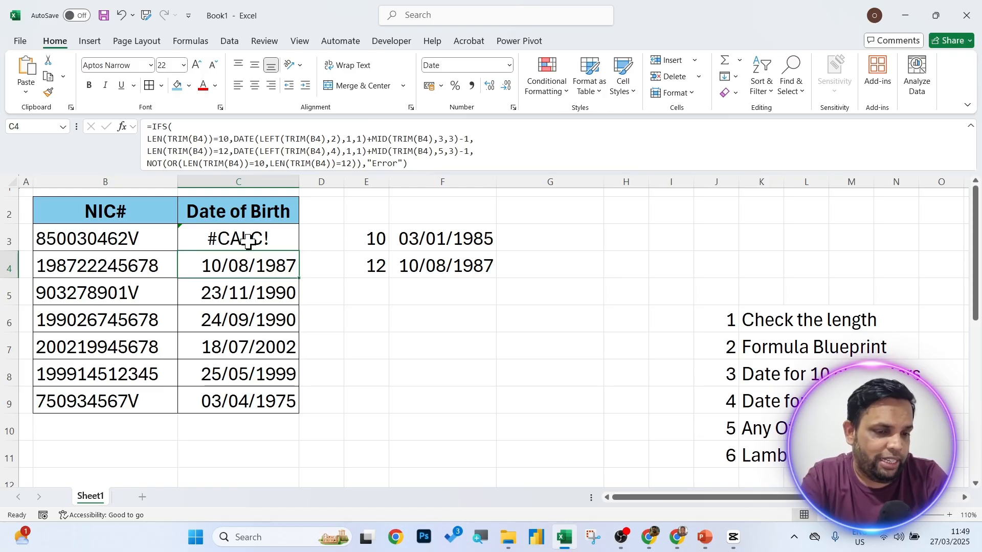
Test the LAMBDA by calling it with (B3), which returns 03/01/1985.
click(251, 241)
double_click(252, 241)
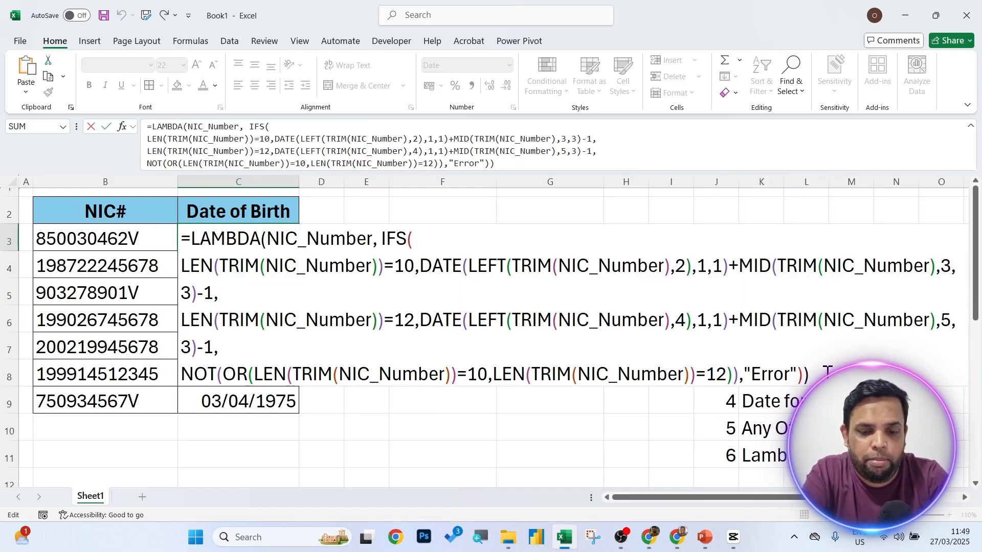
text(()
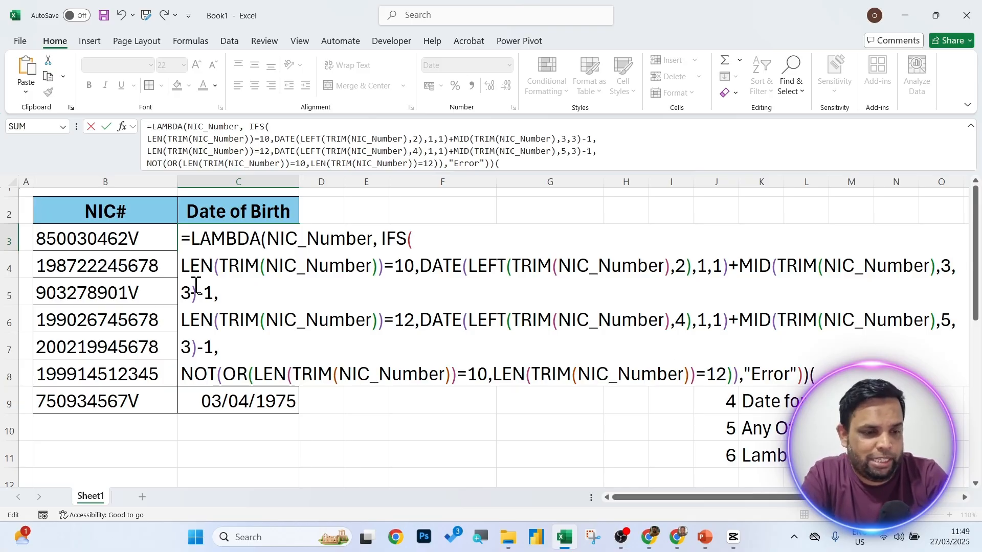
click(121, 234)
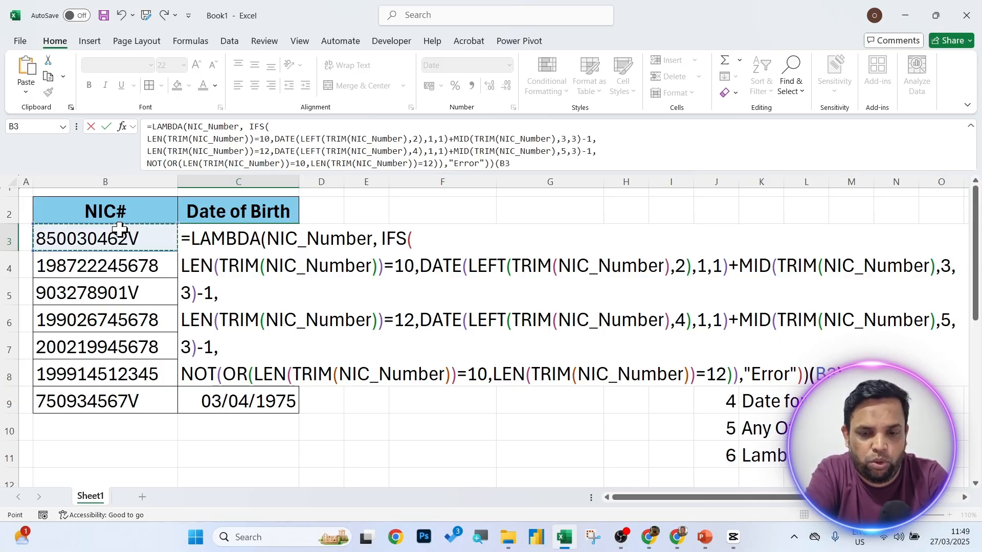
key(Return)
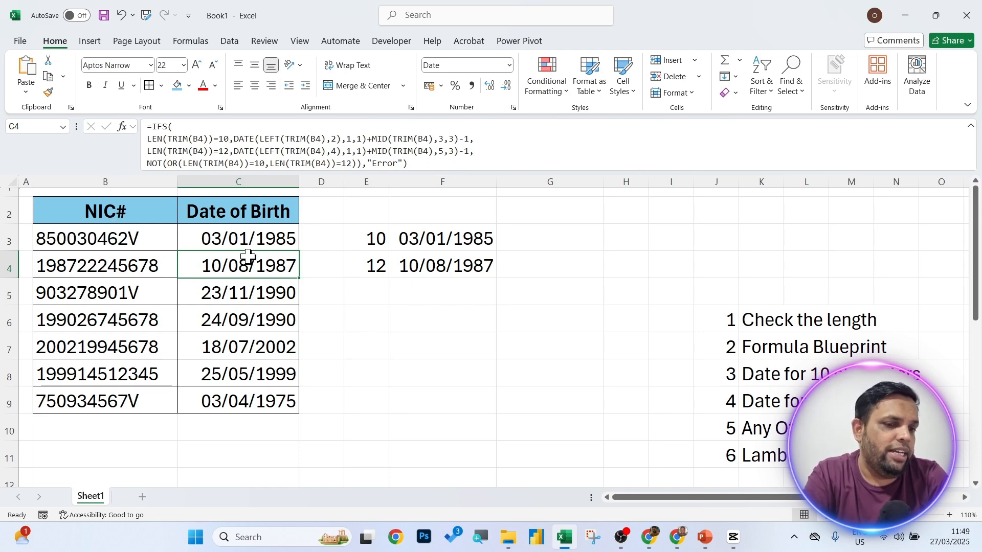
Remove the (B3) call so C3 holds the standalone LAMBDA, showing #CALC! again.
click(232, 244)
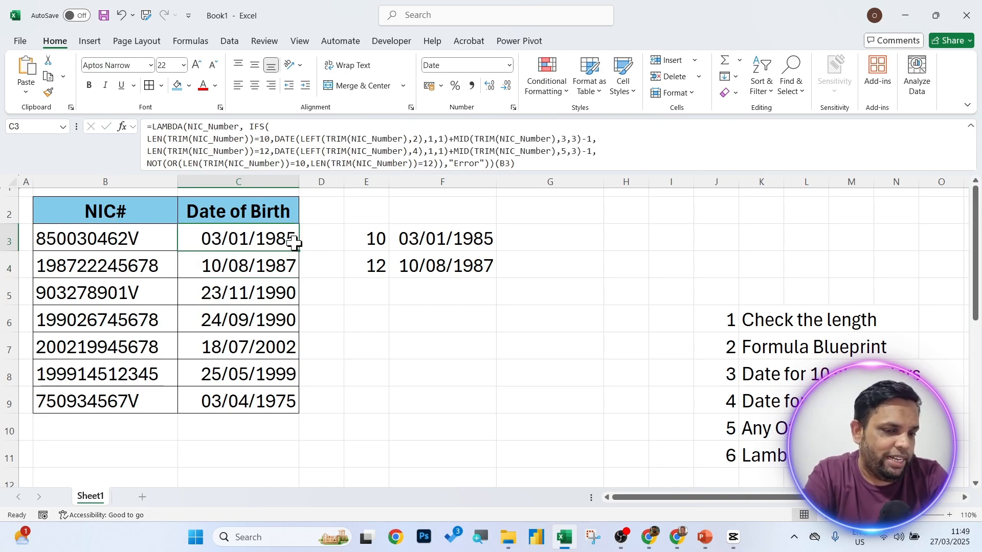
double_click(256, 235)
drag(809, 376, 183, 236)
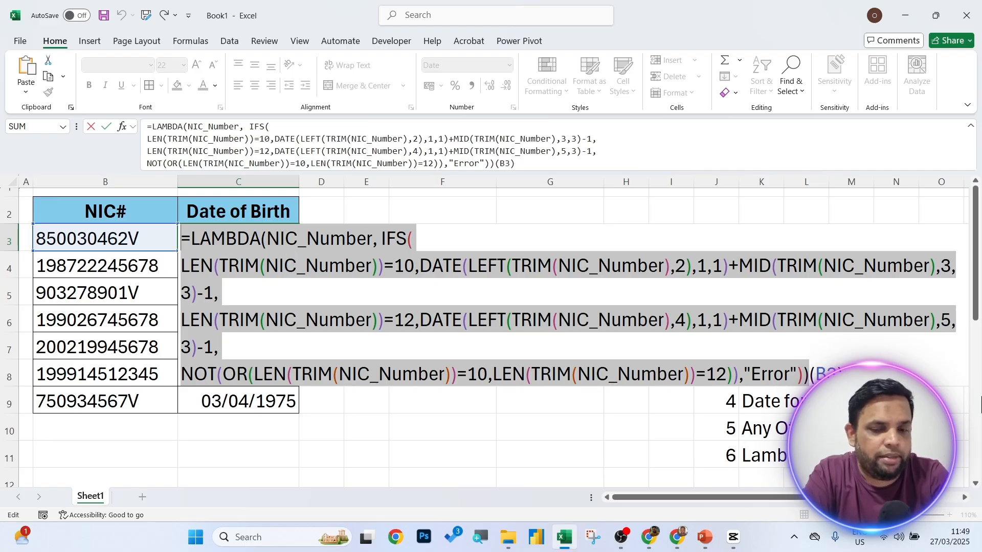
click(843, 363)
key(BackSpace)
key(BackSpace)
key(BackSpace)
key(BackSpace)
key(BackSpace)
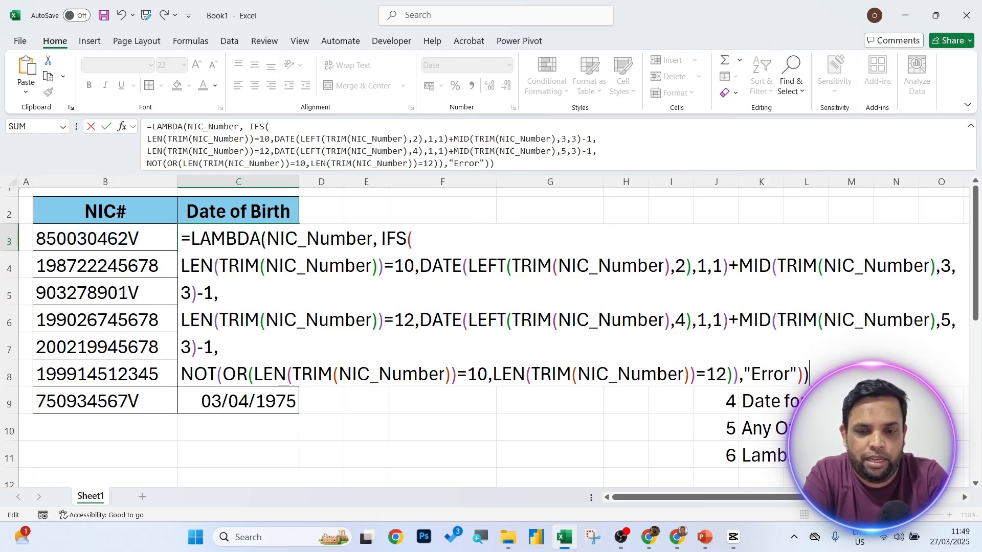
text())
key(Return)
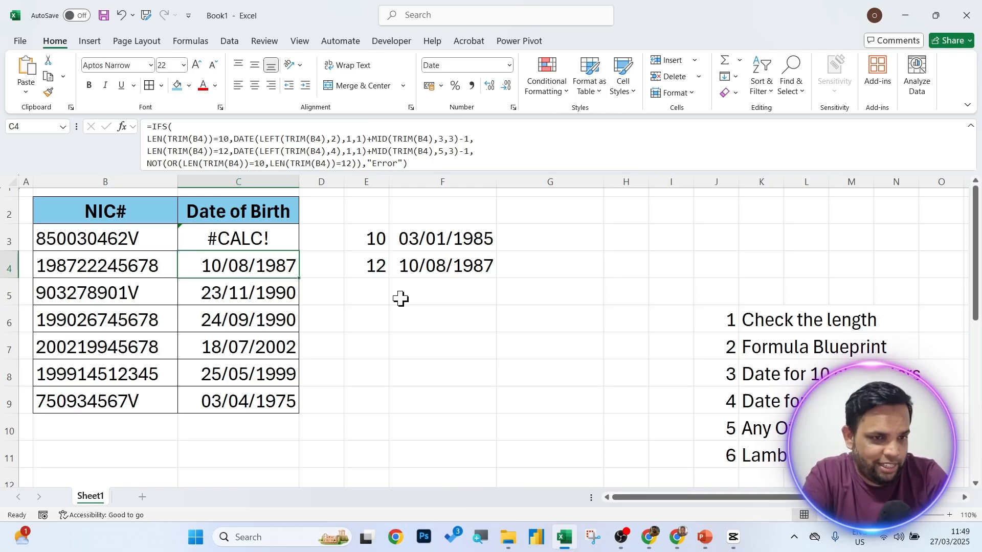
click(190, 41)
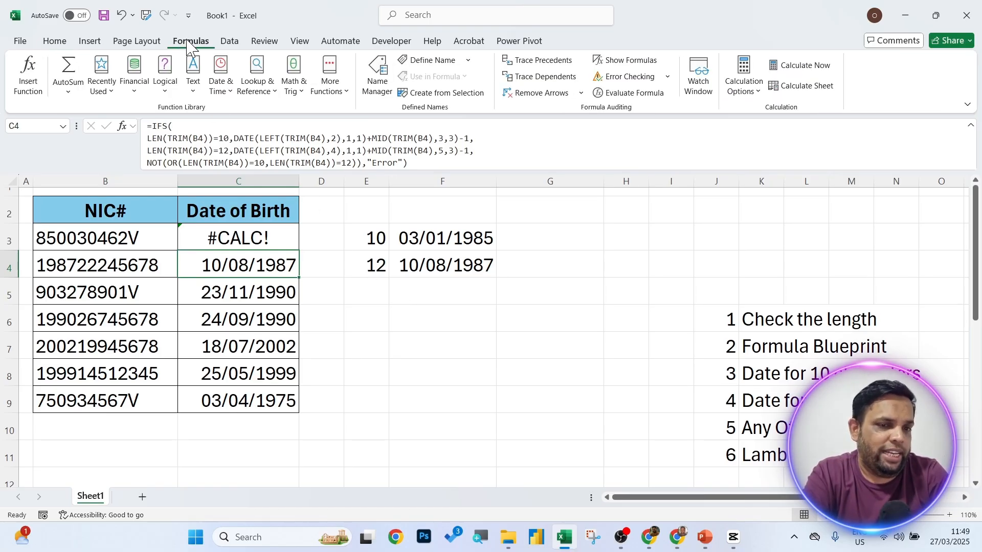
Open the empty Name Manager and start a new defined name.
click(379, 78)
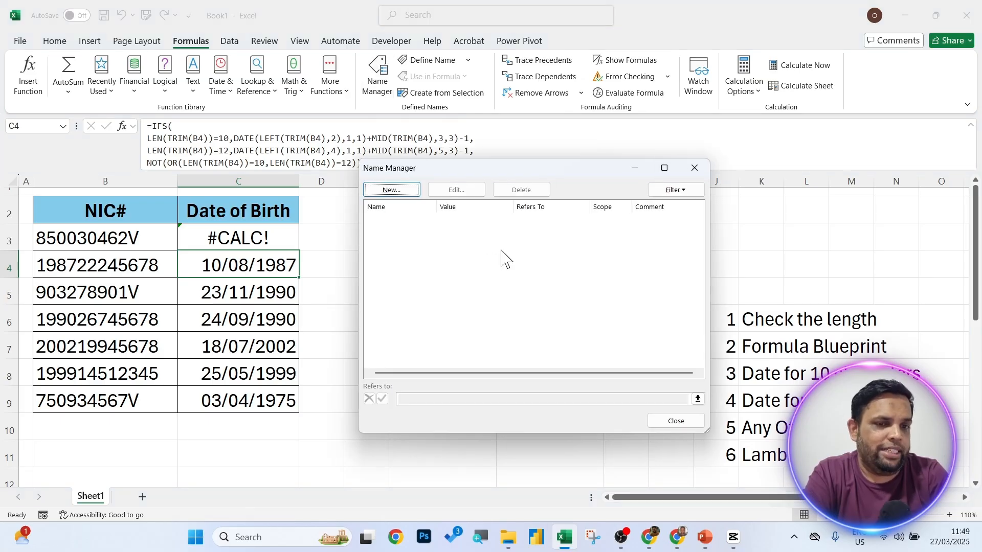
drag(503, 174, 515, 140)
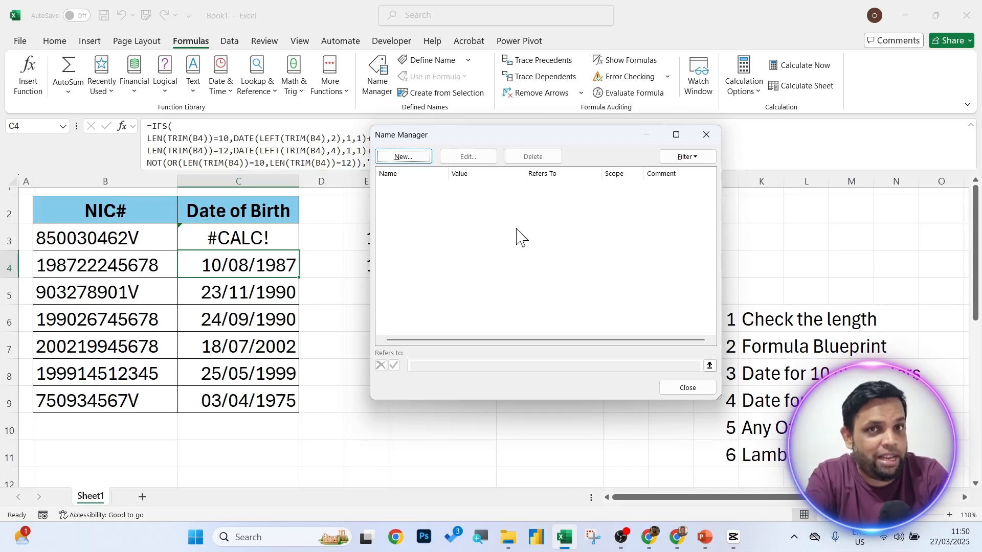
click(404, 157)
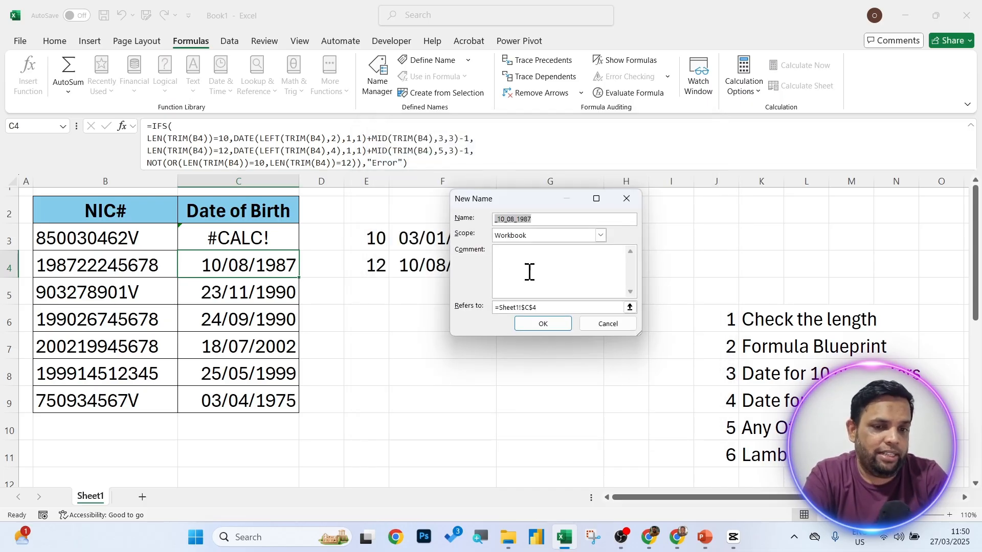
Define the name NICDATE referring to the pasted LAMBDA formula, then close Name Manager.
text(N)
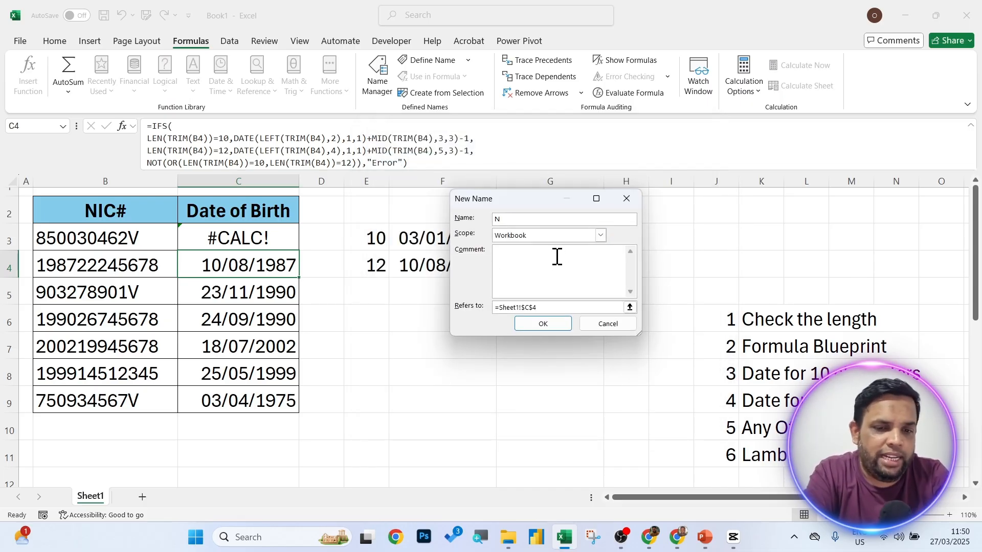
text(IC)
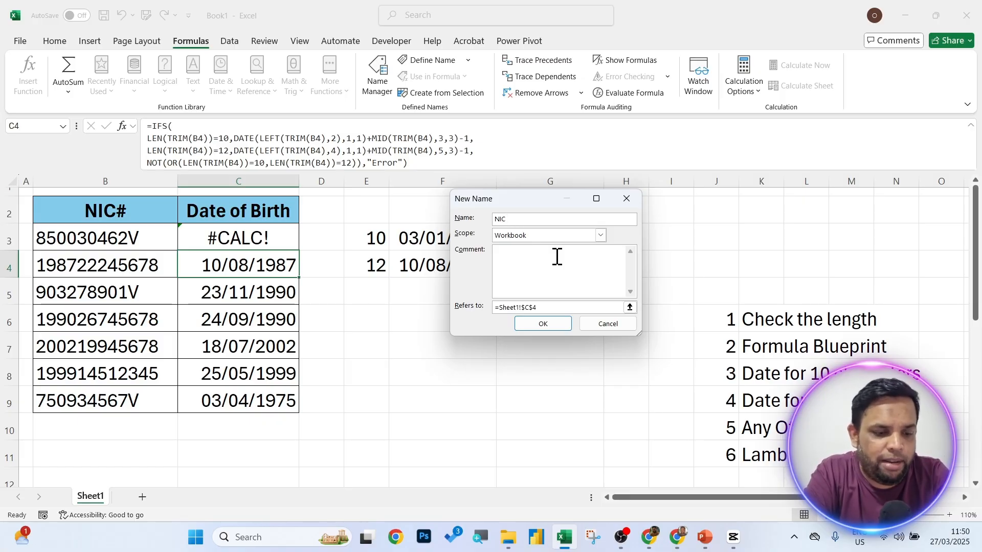
text(DATE)
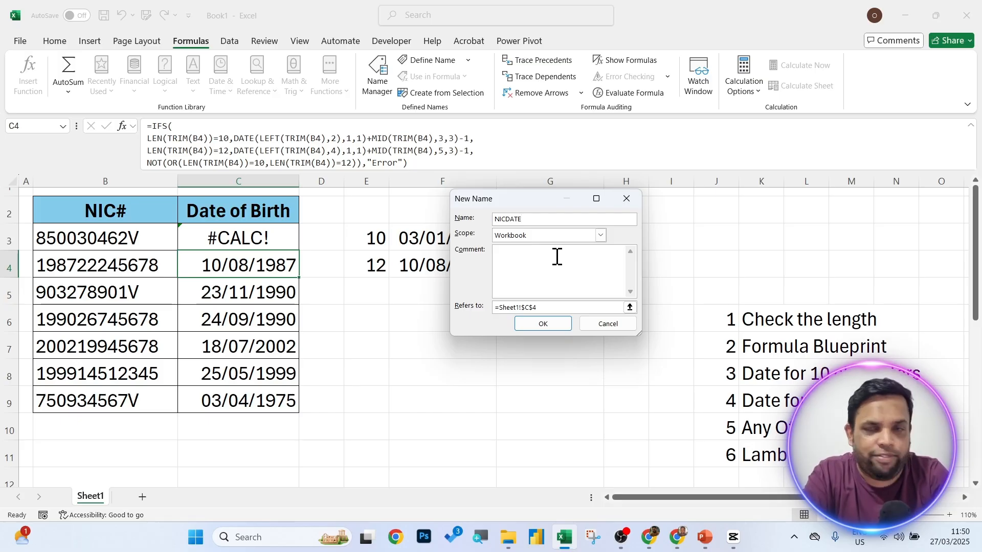
click(562, 307)
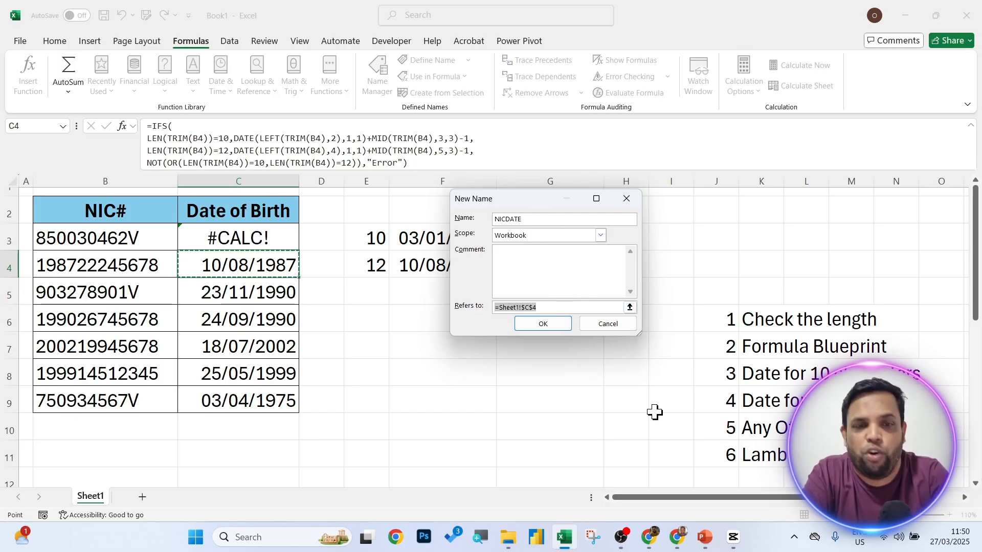
key(ctrl+v)
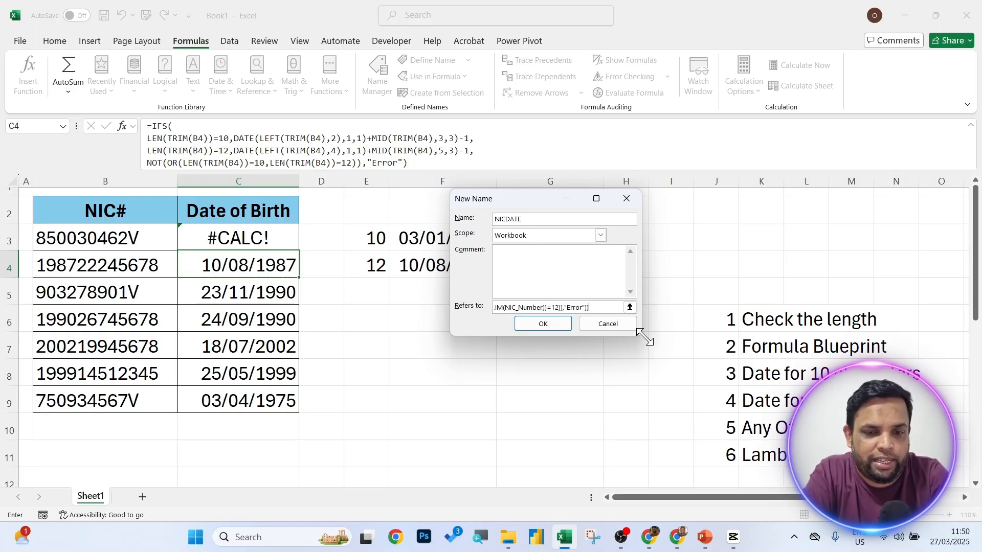
drag(641, 336, 898, 396)
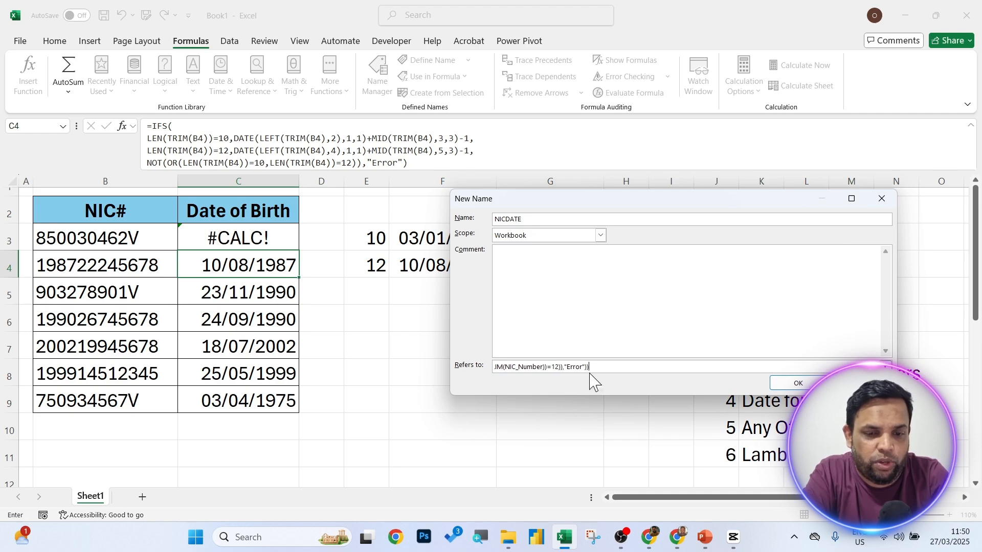
drag(588, 366, 416, 373)
click(546, 364)
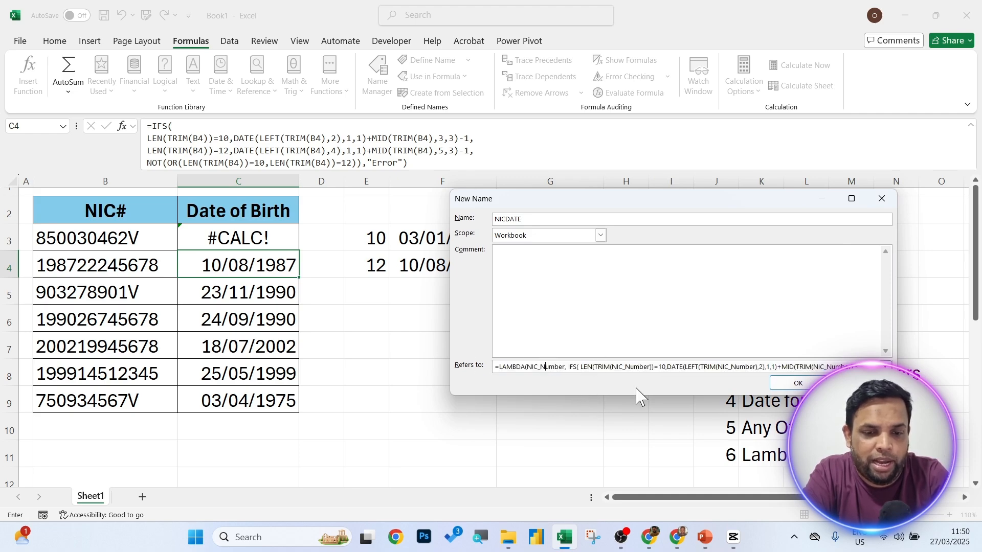
click(788, 387)
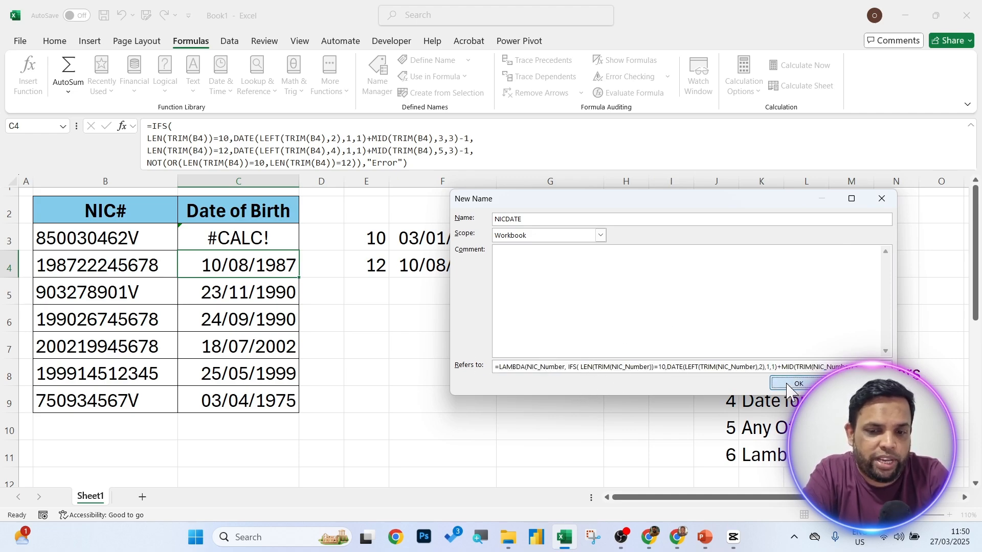
key(Escape)
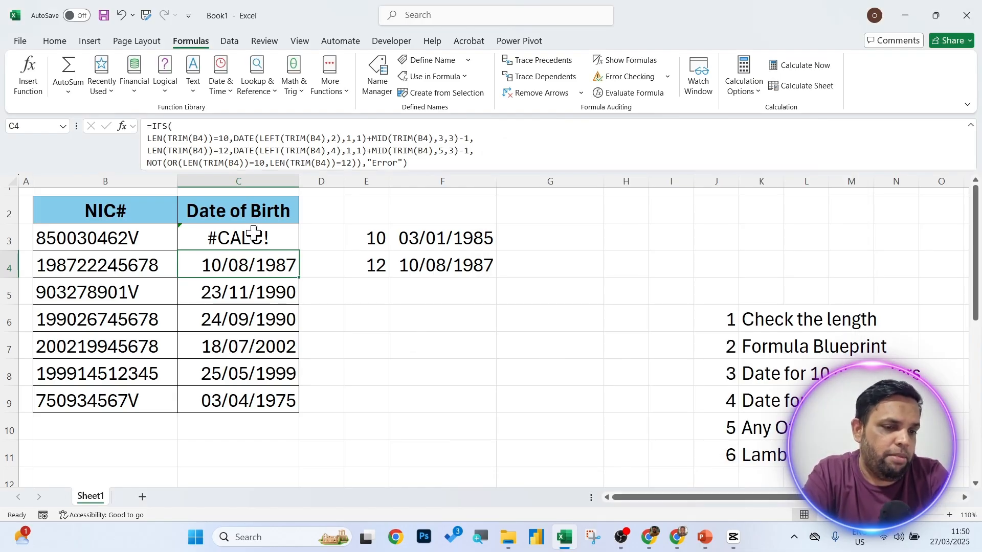
Clear C3:C9, enter =NICDATE(B3) in C3 and fill it down to C9.
drag(254, 233, 262, 398)
key(Delete)
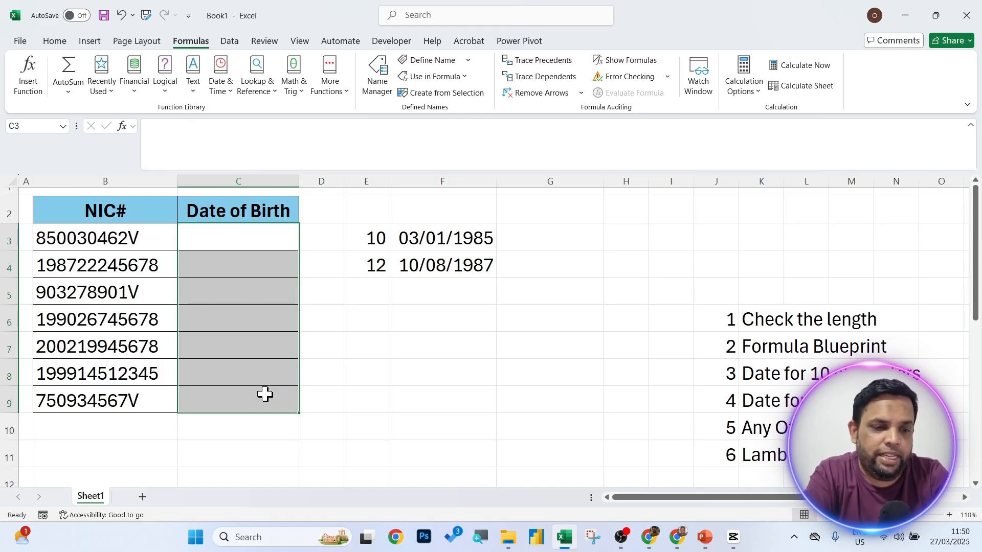
click(249, 244)
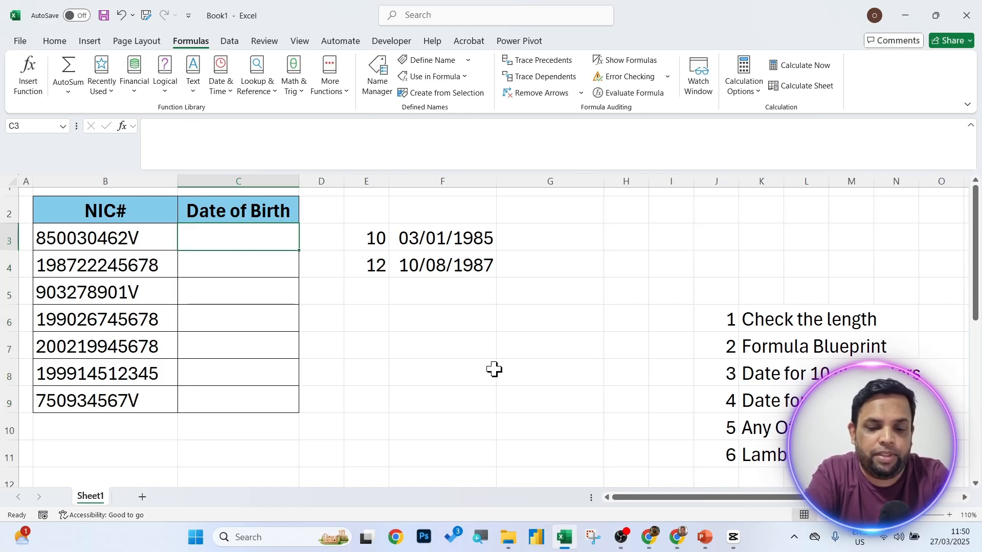
text(=nic)
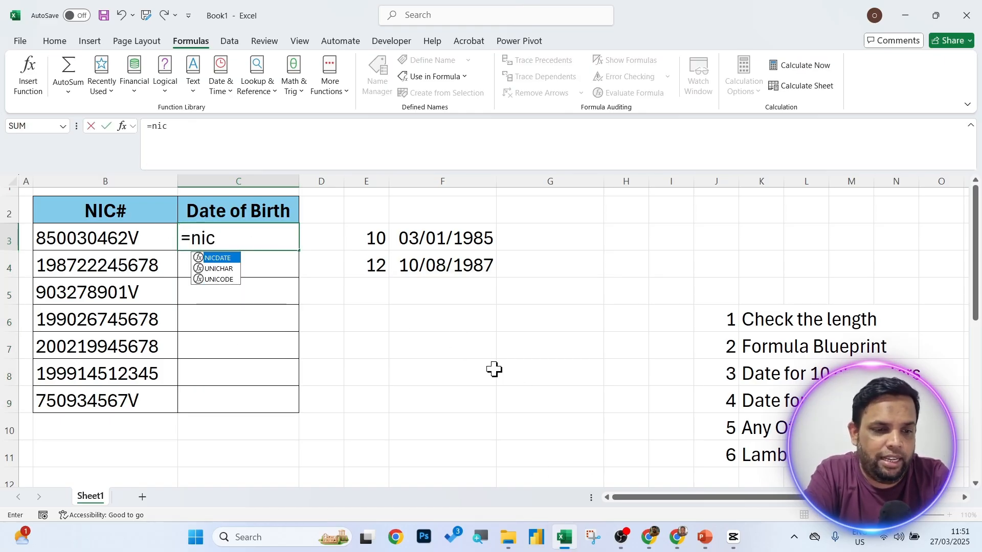
key(Tab)
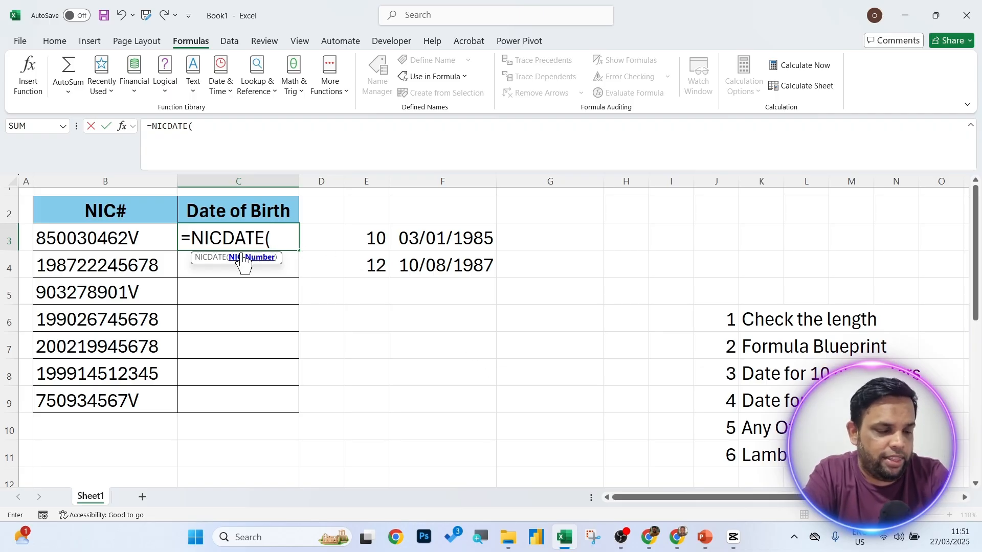
click(100, 233)
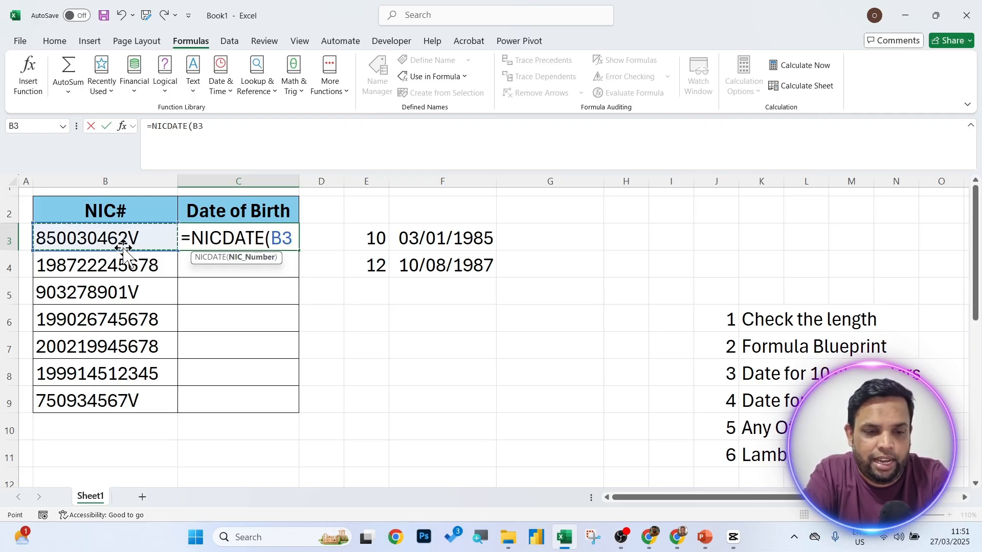
key(ctrl+Return)
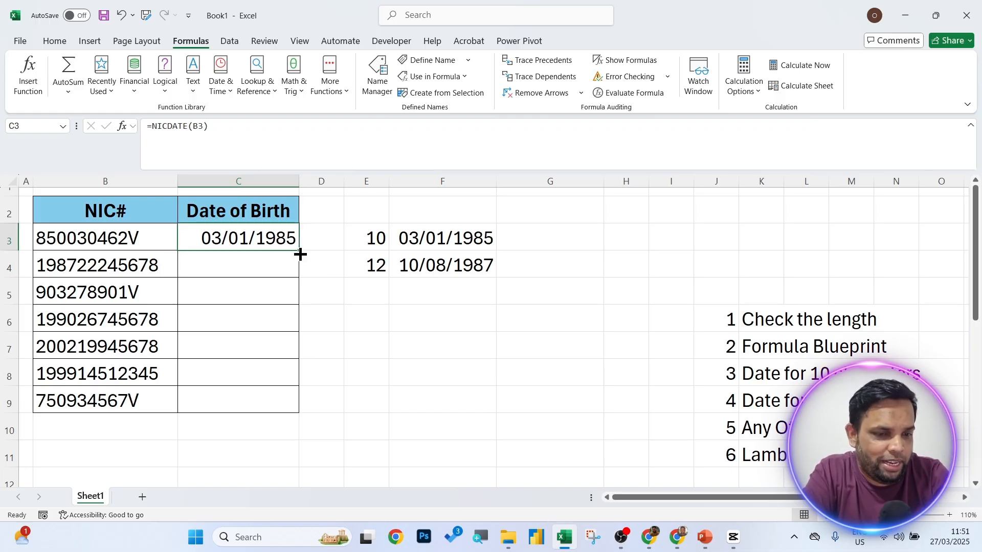
drag(299, 251, 291, 412)
click(437, 369)
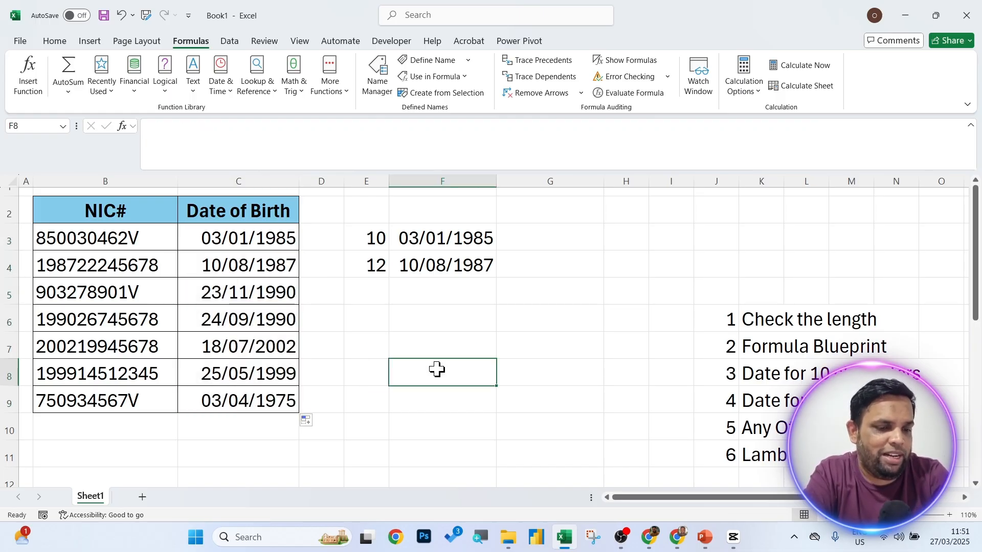